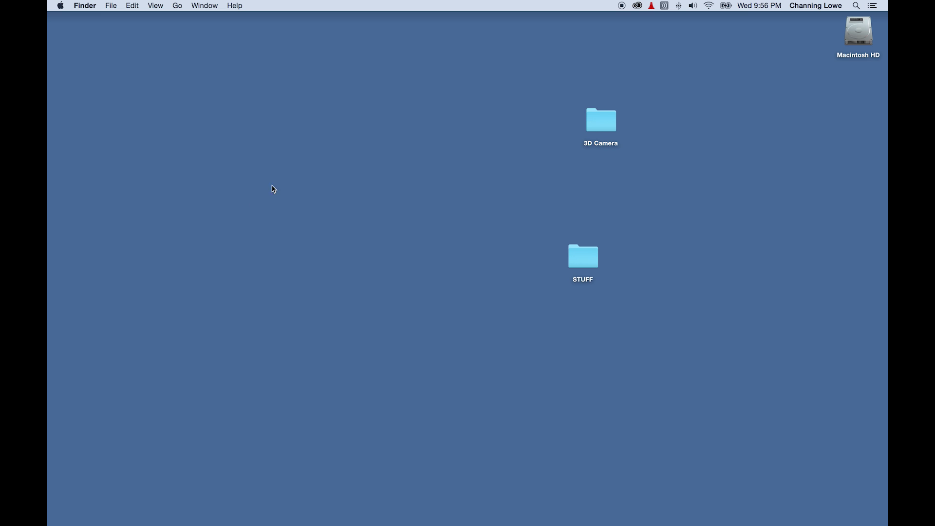
- Switch to Safari and play the Clubfeet "Everything You Wanted" video from about 1:51 to study its frozen-figure effect
key("super+Tab")
key("super+Tab")
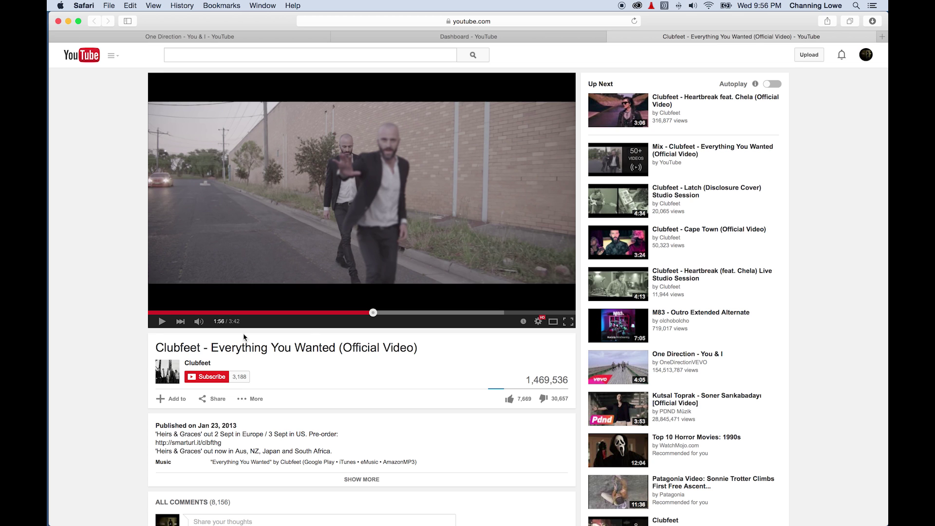
left_click(361, 313)
left_click(292, 273)
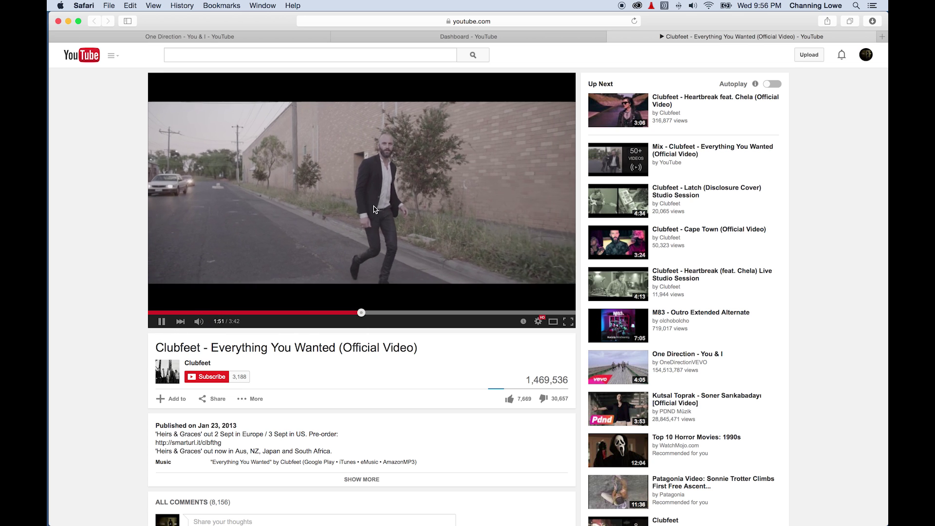
scroll(495, 229, "down", 2)
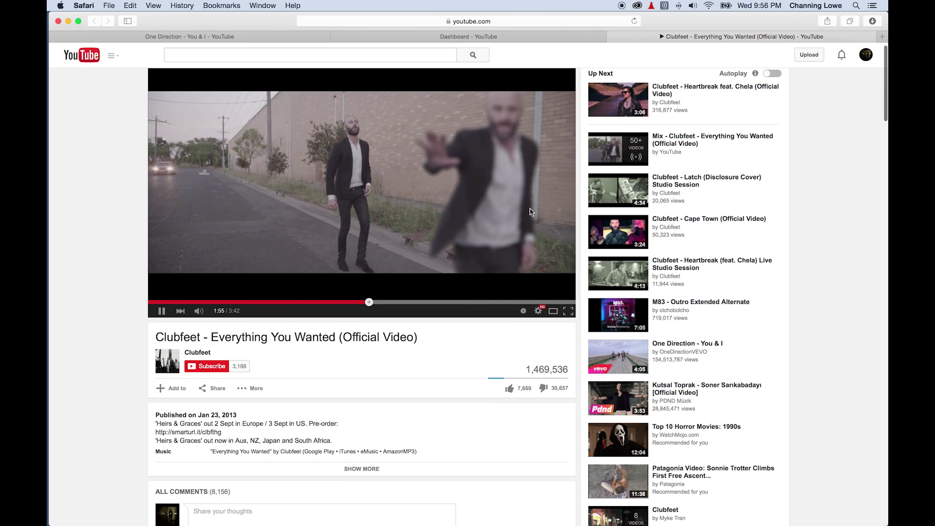
scroll(458, 199, "up", 2)
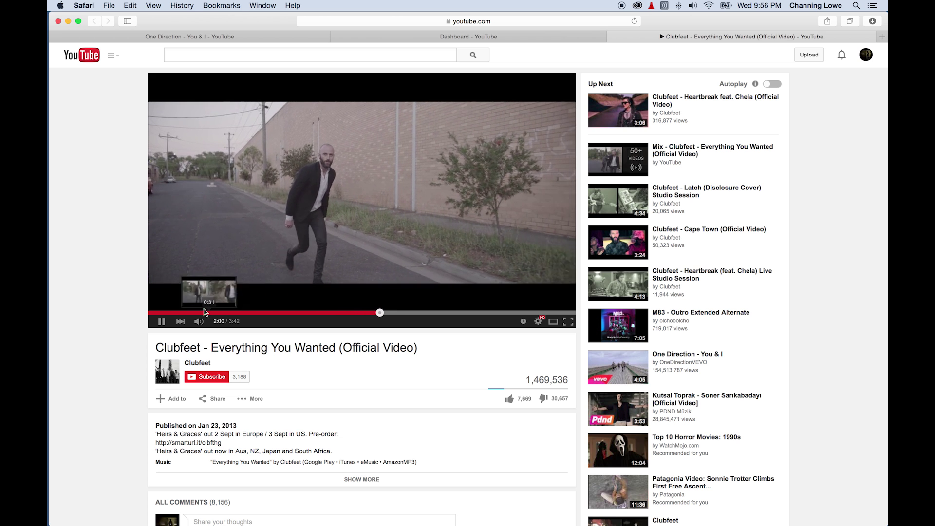
- Skip the Clubfeet video ahead past 3:12, play the section with the frozen figures in the street, and pause it at 3:33
left_click(161, 322)
left_click(516, 314)
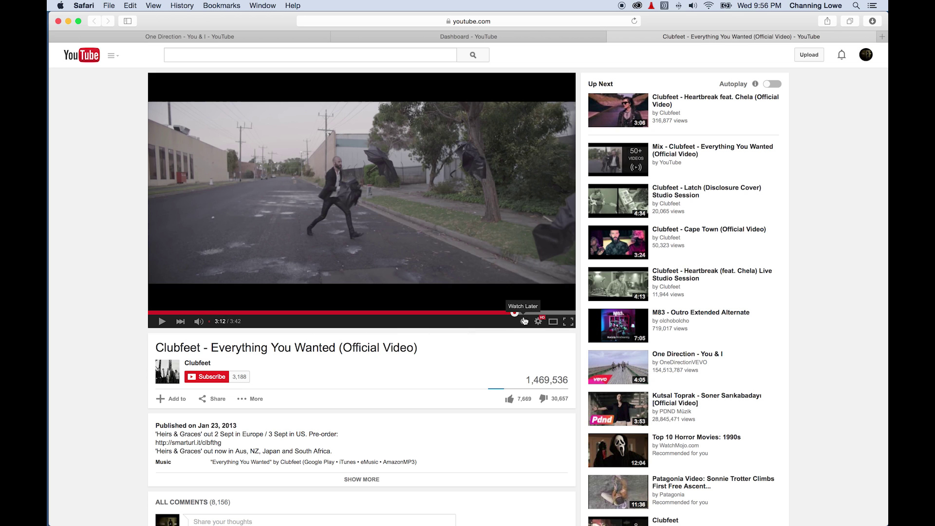
left_click(529, 313)
left_click(162, 321)
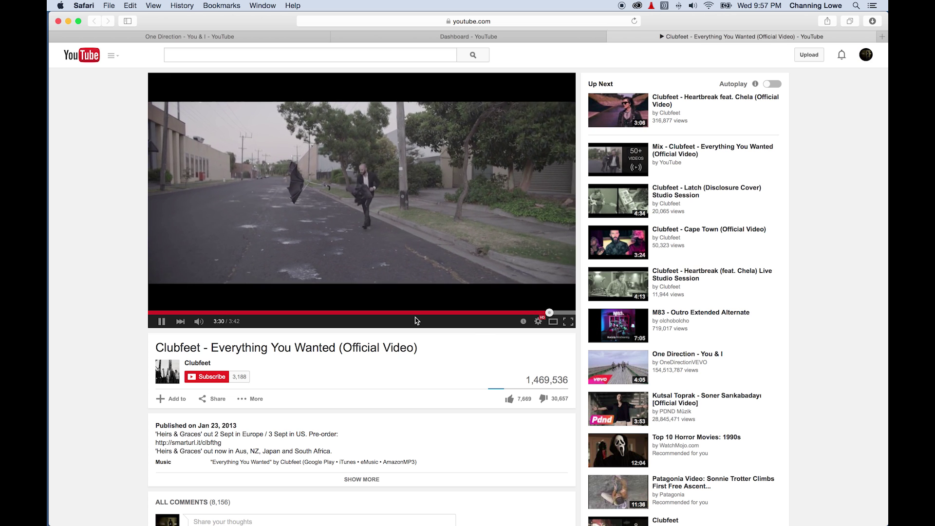
left_click(162, 322)
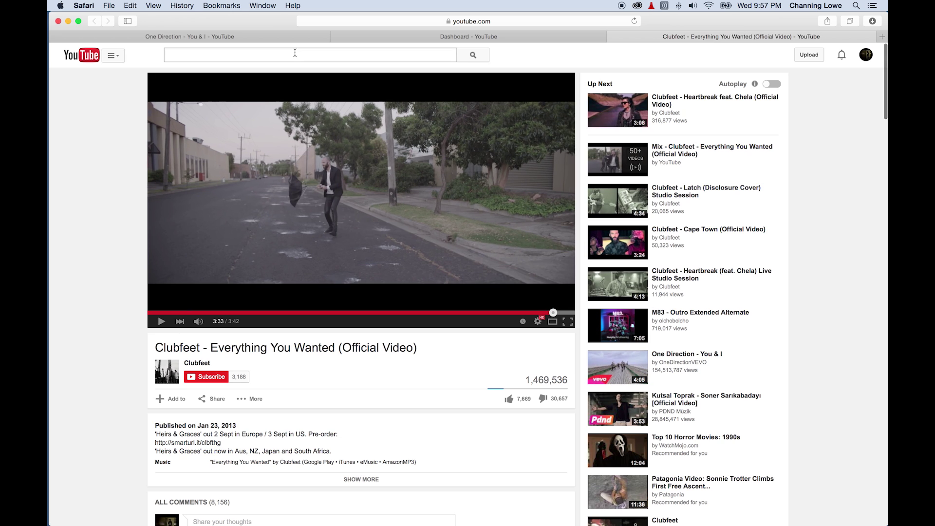
- Play the One Direction "You & I" video from 2:50 and pause it at about 3:03
left_click(217, 38)
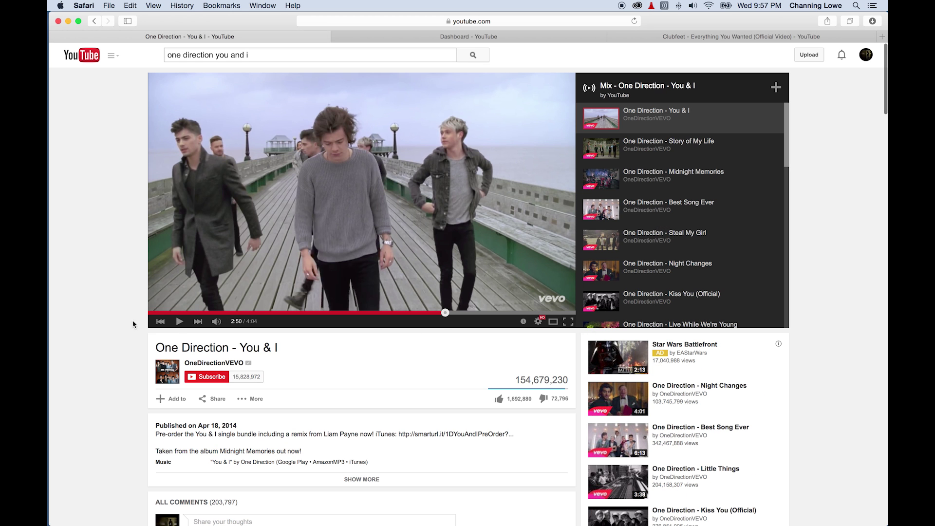
left_click(179, 322)
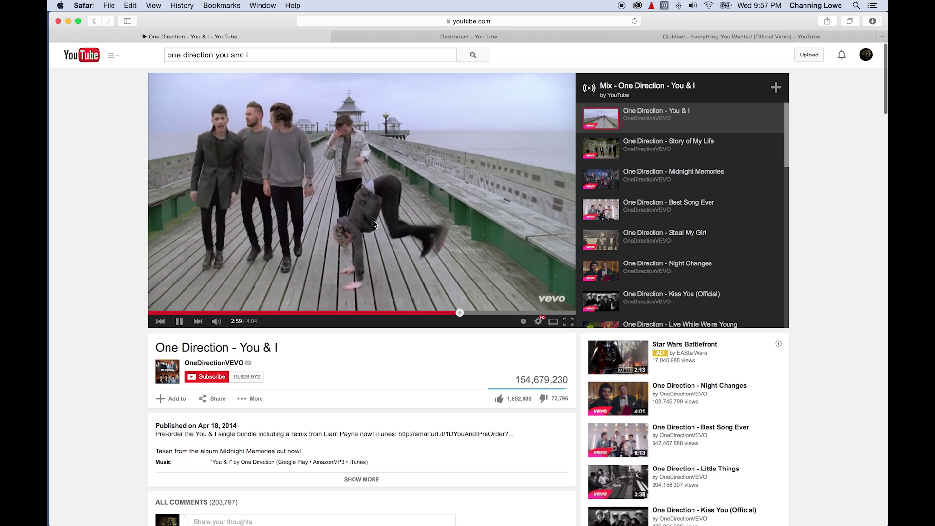
left_click(180, 321)
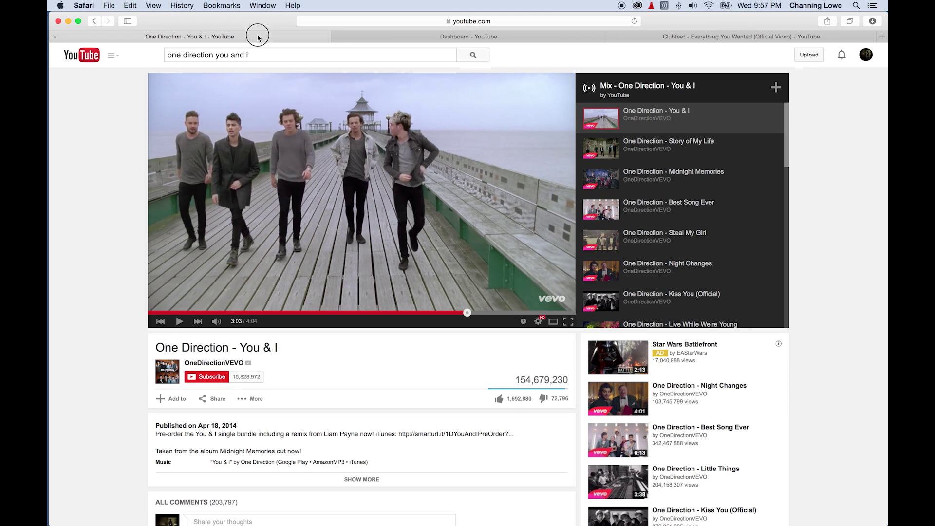
- Close the One Direction page, quit Safari and open the 3D Camera folder on the desktop
key("super+w")
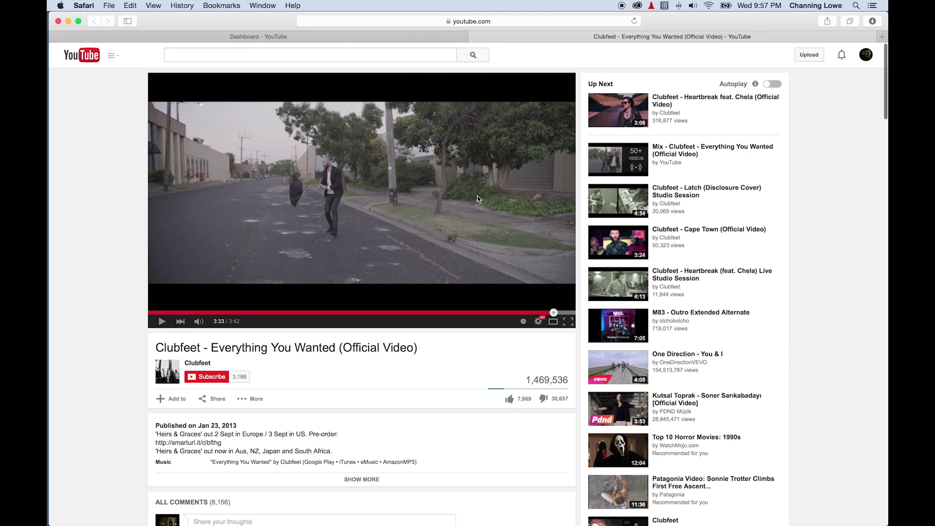
key("super+q")
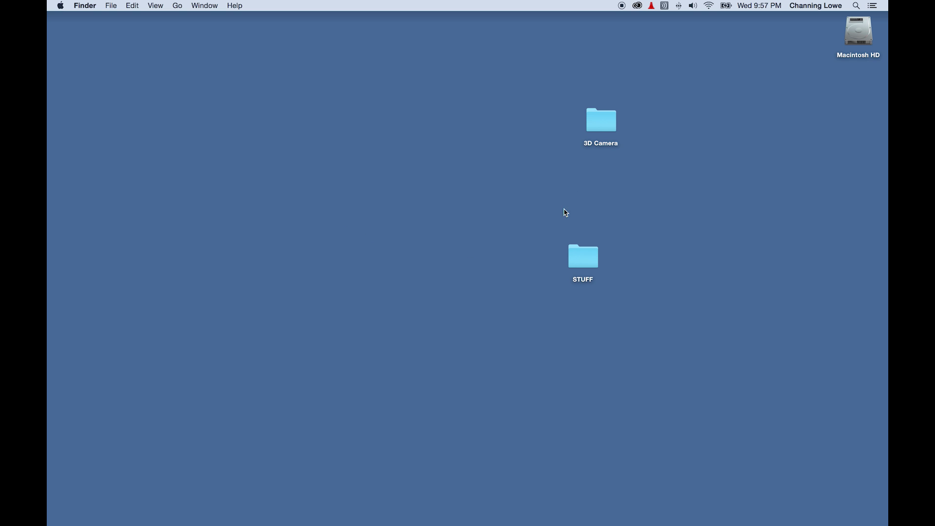
double_click(600, 129)
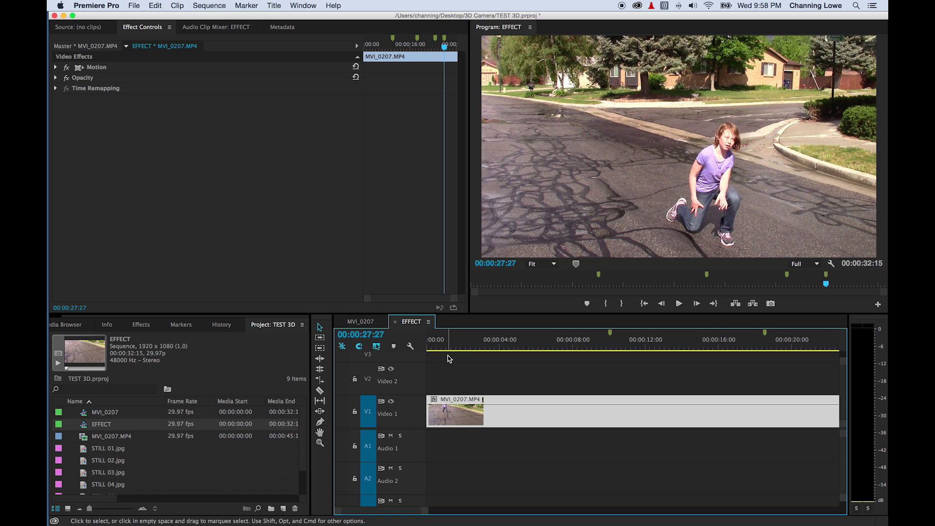
- Review the MVI_0207.MP4 footage in the EFFECT sequence by scrubbing and playing through it, with the whole clip fitted in the timeline
left_click_drag(435, 343, 387, 348)
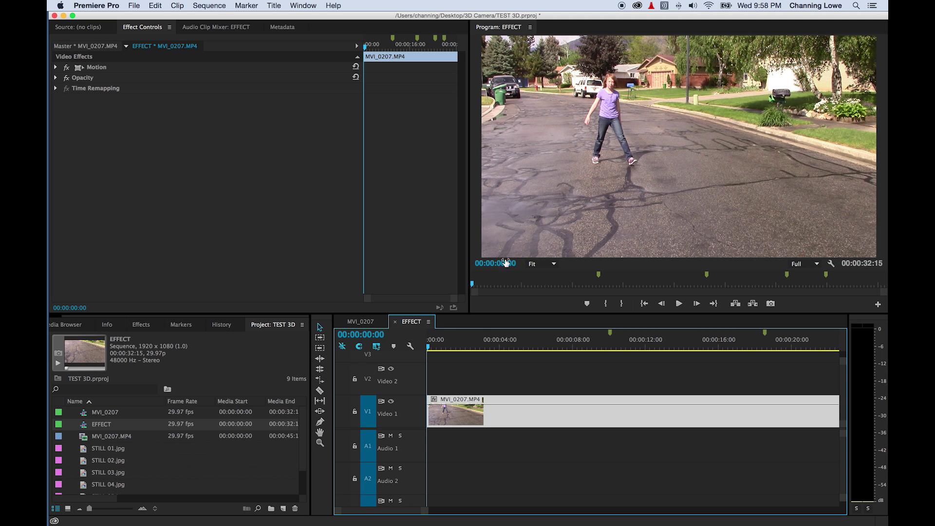
left_click_drag(444, 347, 534, 348)
key("minus")
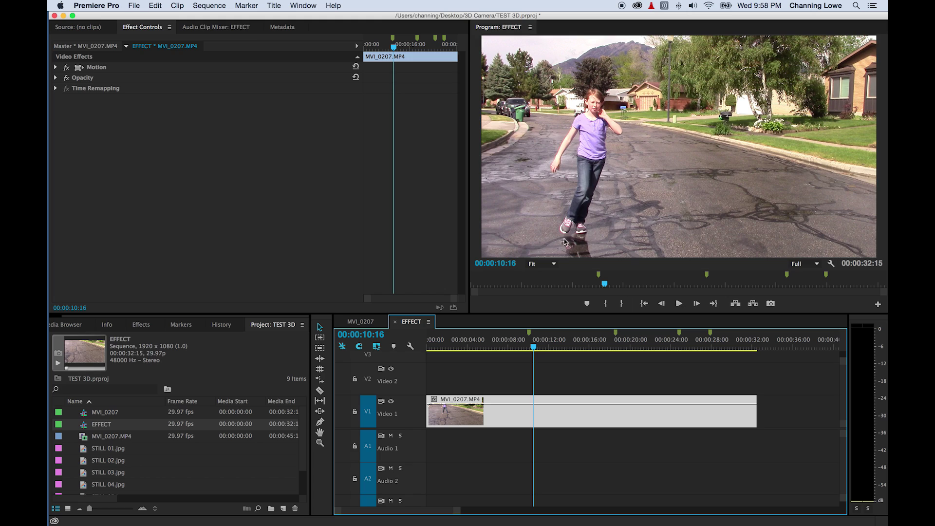
left_click_drag(521, 350, 553, 347)
key("space")
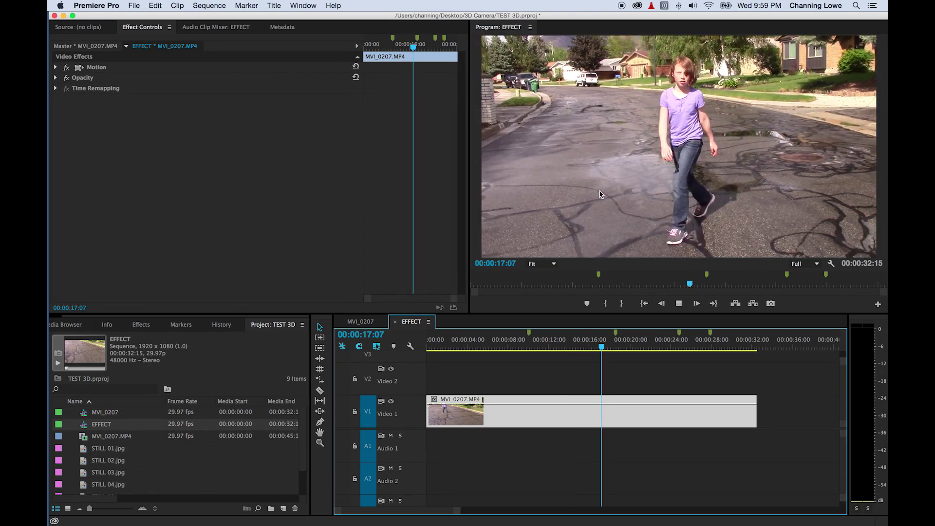
key("space")
left_click_drag(616, 344, 426, 344)
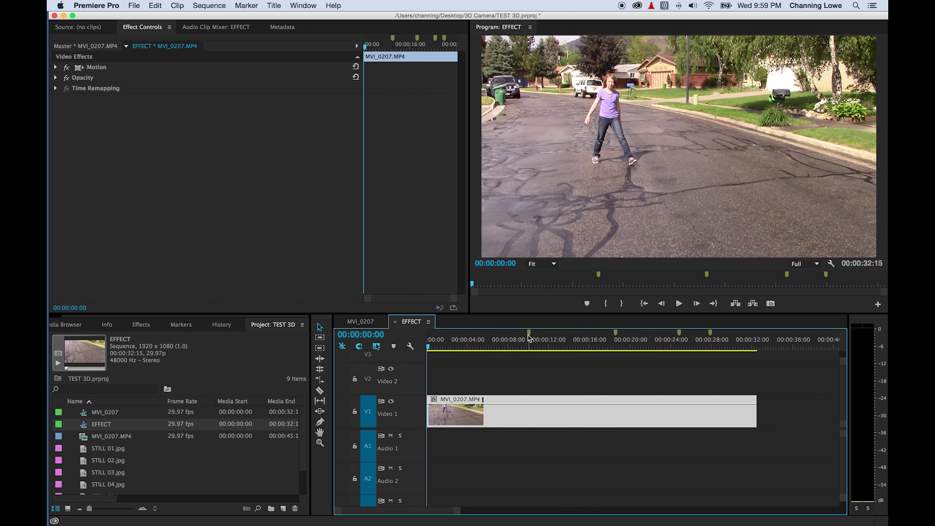
key("space")
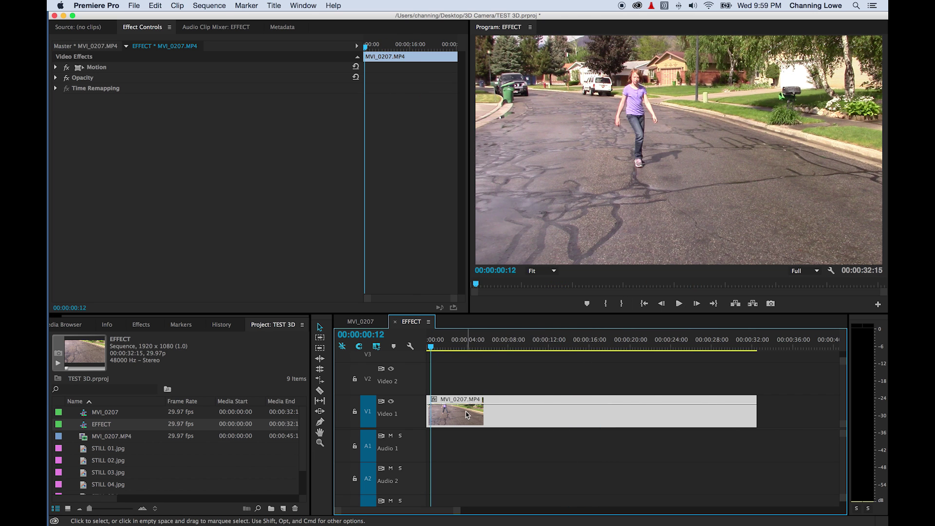
- Duplicate the MVI_0207.MP4 clip from Video 1 onto Video 2 and return the playhead to the sequence start
left_click_drag(456, 414, 435, 393)
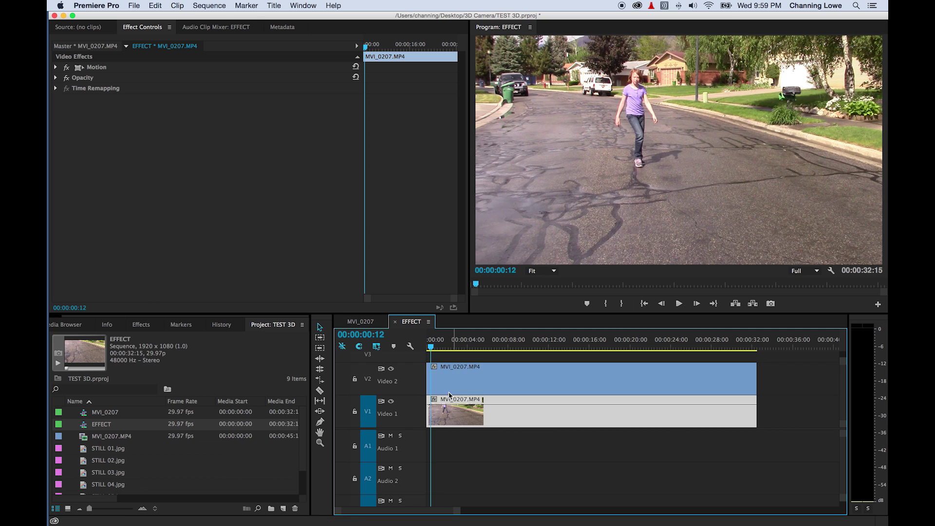
key("Home")
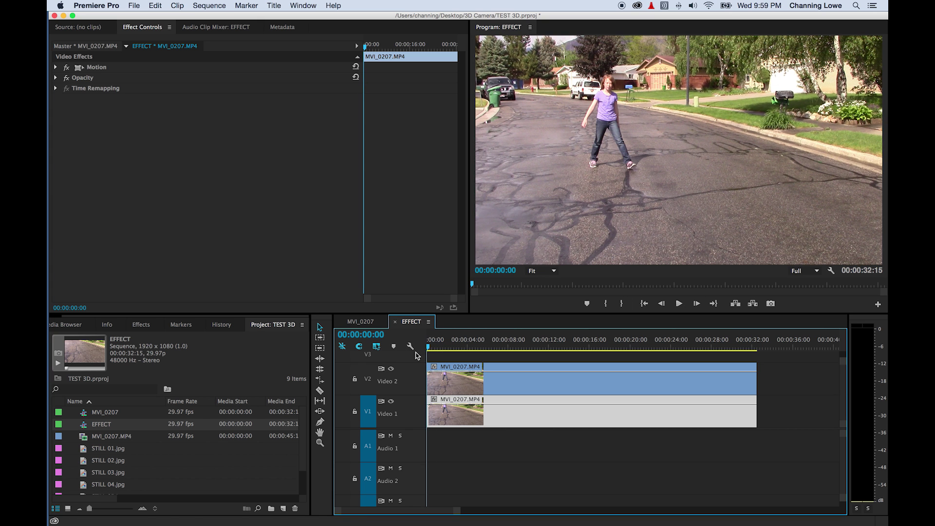
key("=")
key("minus")
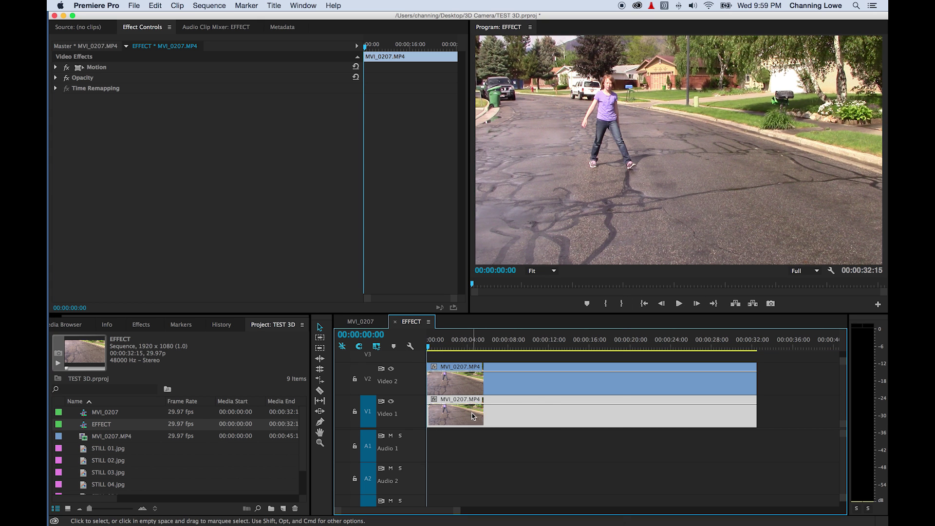
- Replace the Video 1 clip with a linked After Effects composition and select its MVI_0207.MP4 layer there
right_click(472, 416)
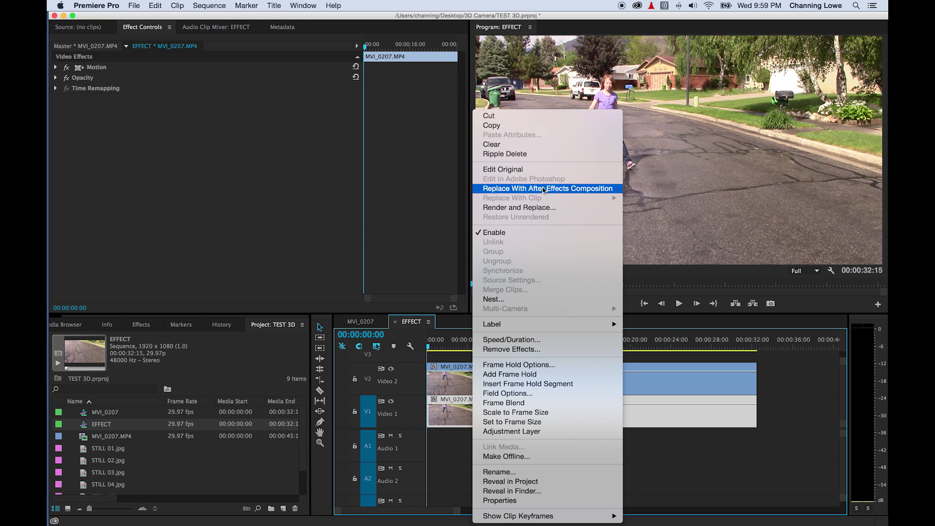
left_click(544, 190)
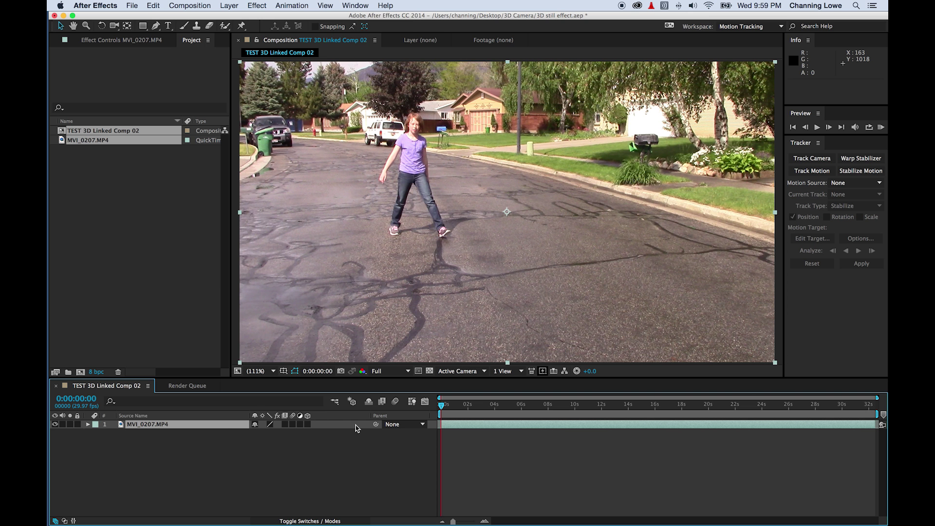
left_click(200, 460)
left_click(125, 424)
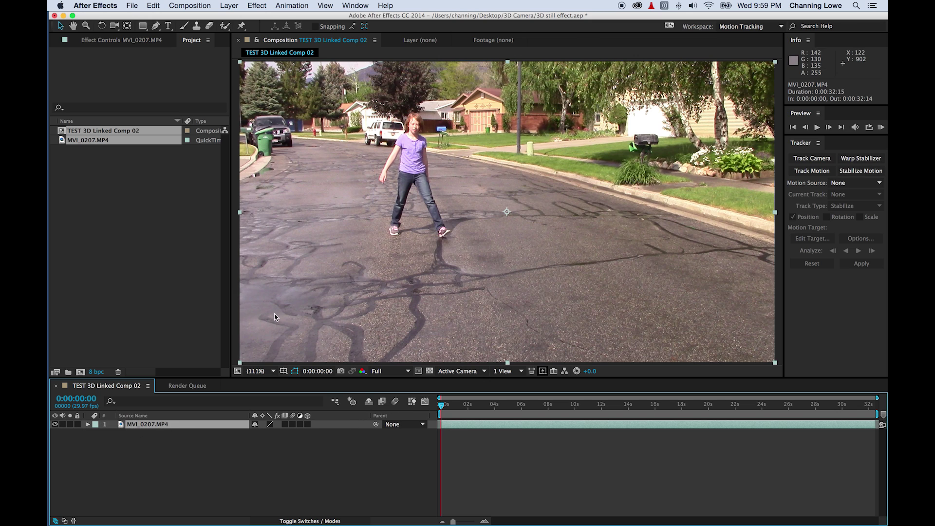
- Choose the Motion Tracking workspace and run Track Camera on the MVI_0207.MP4 layer
left_click(734, 29)
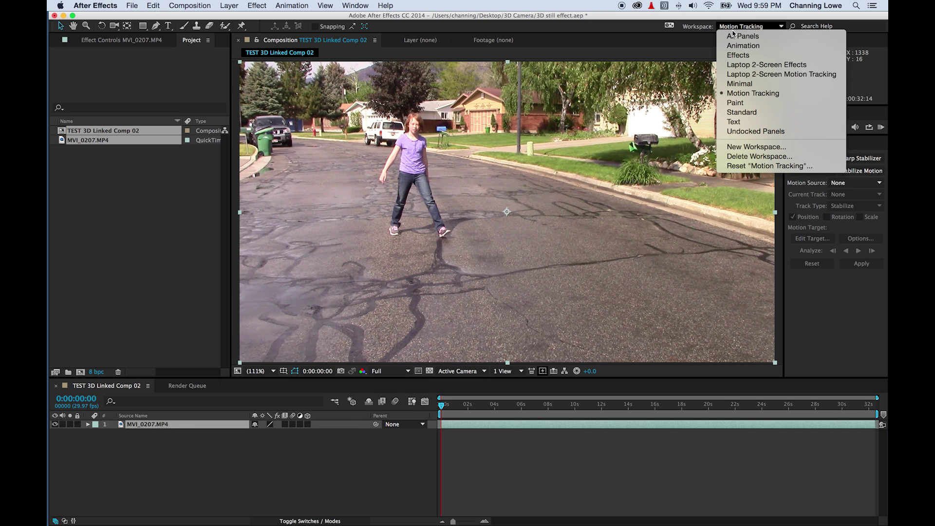
left_click(745, 93)
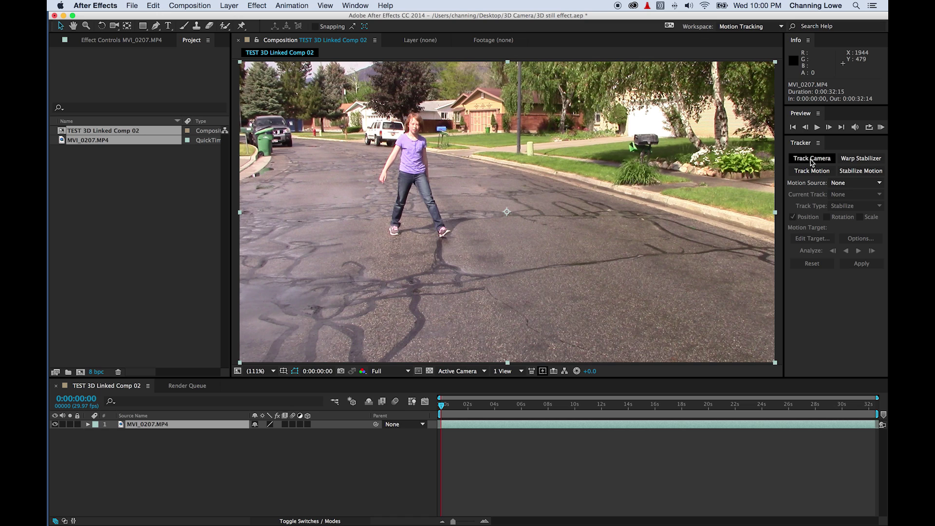
left_click(812, 159)
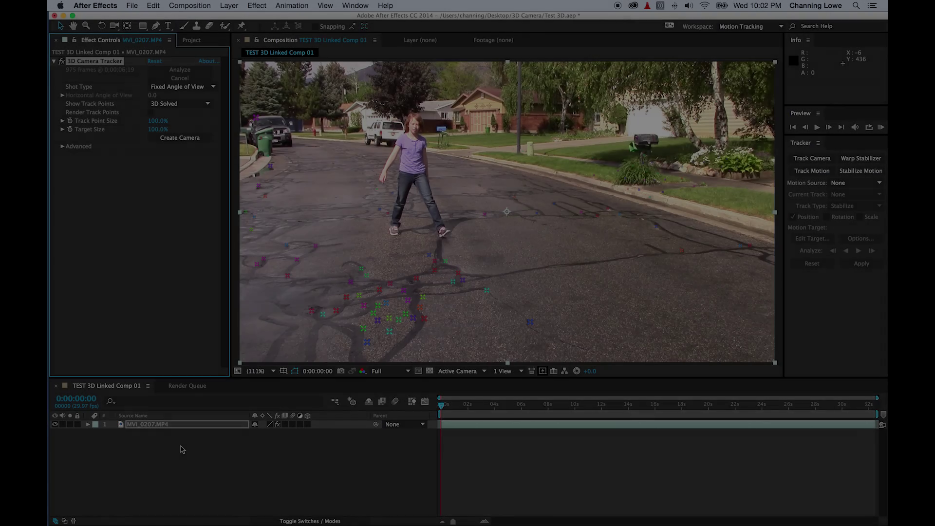
- Show the 3D Camera Tracker's points on the MVI_0207.MP4 layer and set Track Point Size to 237%
left_click(181, 447)
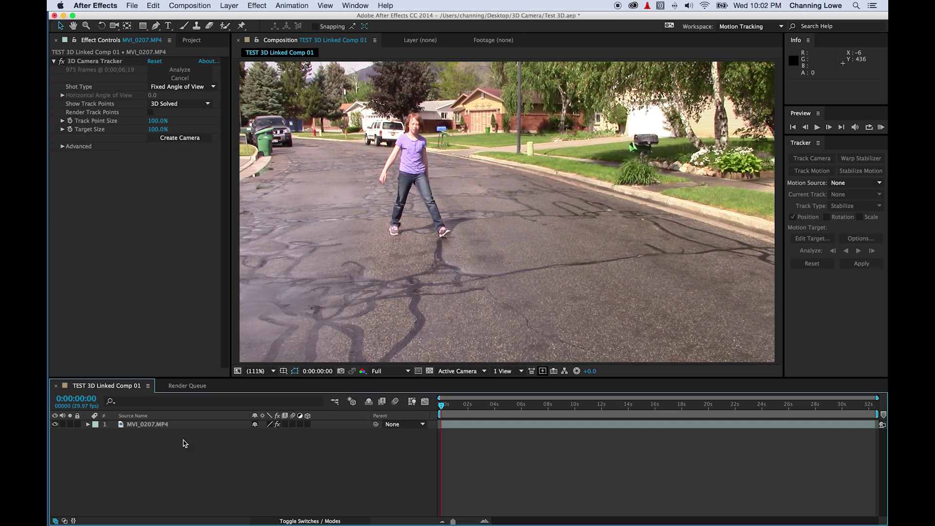
left_click(156, 425)
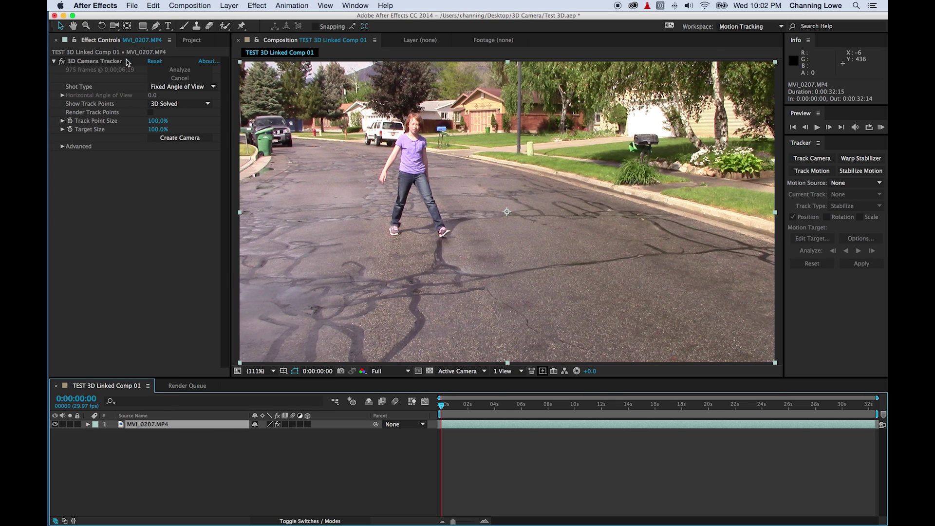
left_click(104, 62)
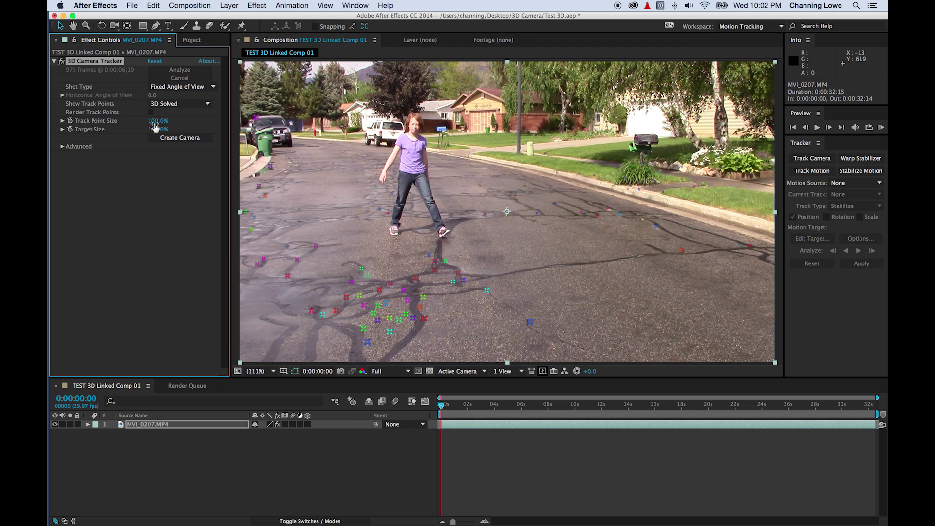
left_click_drag(154, 125, 227, 126)
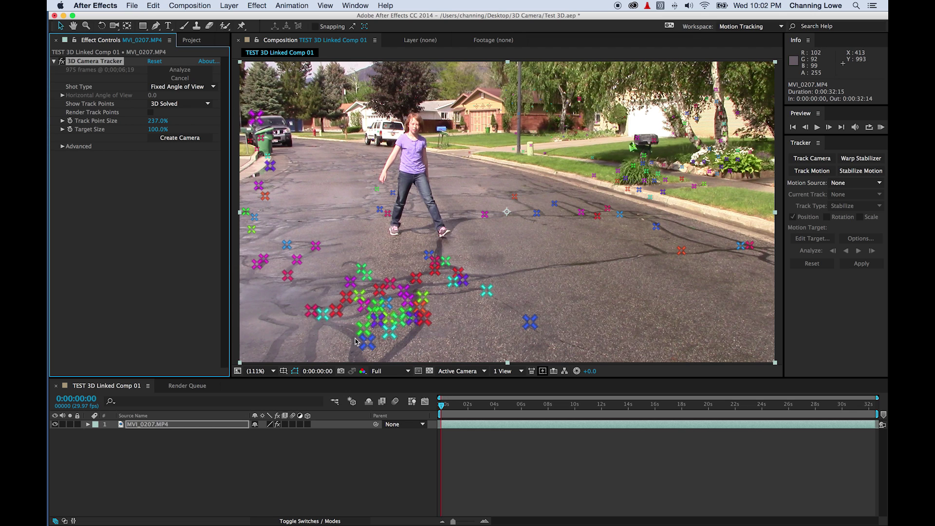
- Switch to Premiere Pro and place the EFFECT sequence playhead at 00:00:05:27, where the girl is in mid-jump
key("super+Tab")
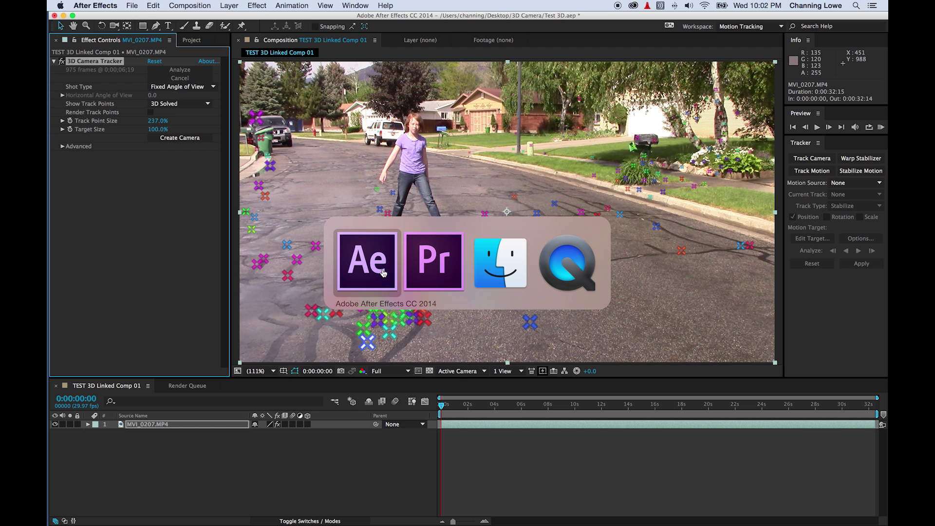
key("super+Tab")
key("super+Tab")
left_click_drag(451, 346, 465, 347)
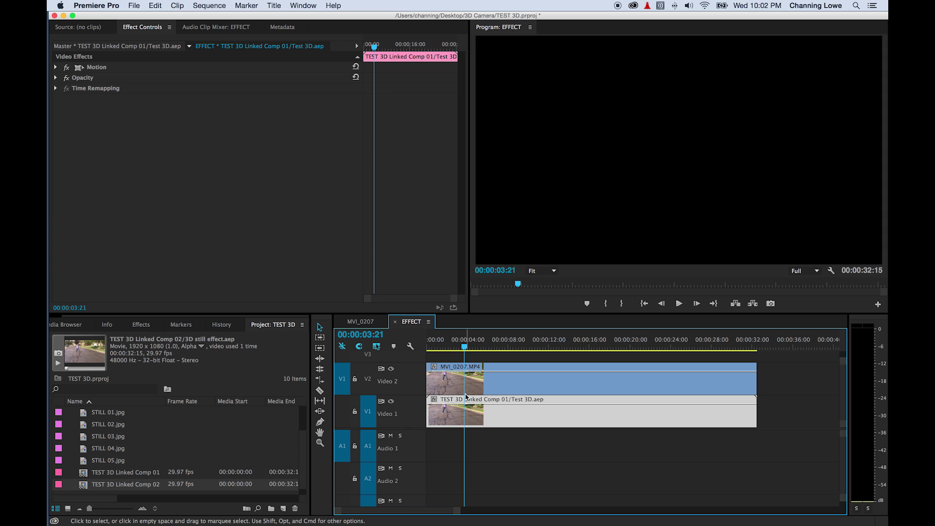
left_click(465, 347)
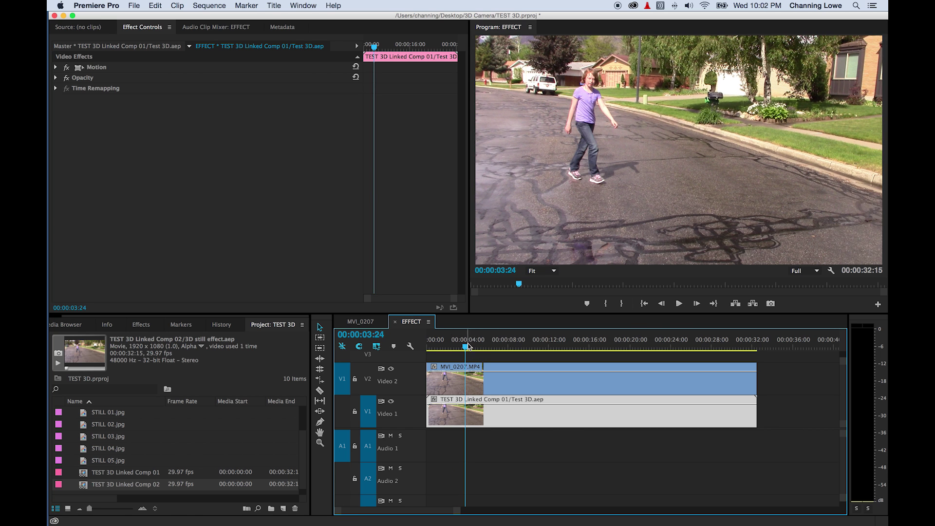
left_click_drag(465, 348, 487, 351)
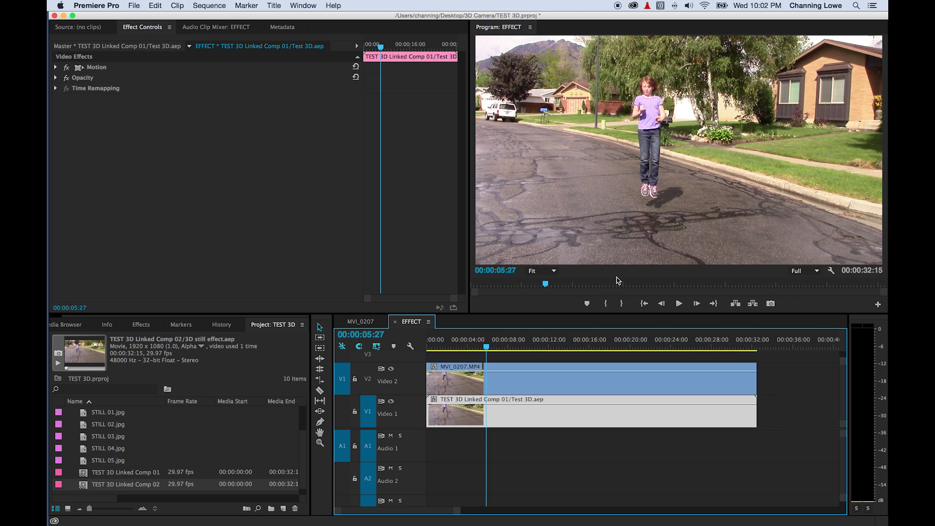
left_click(771, 304)
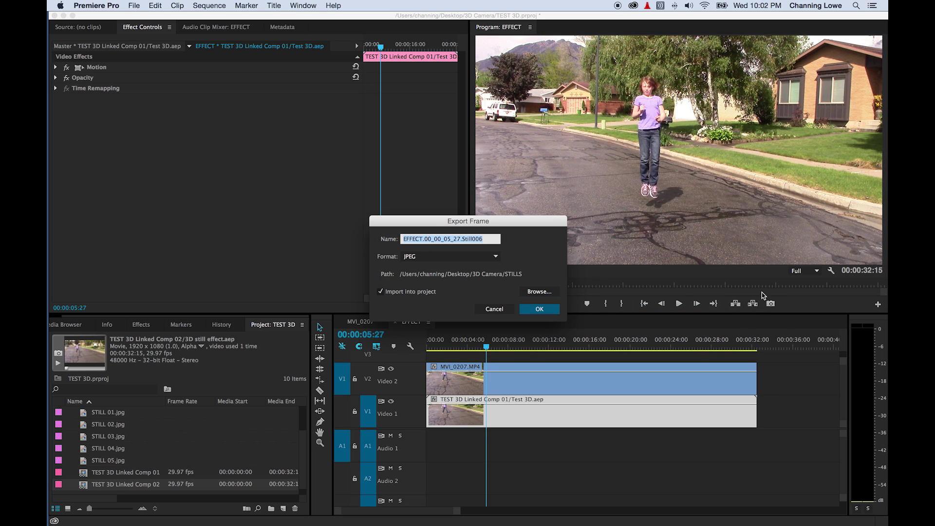
left_click(545, 293)
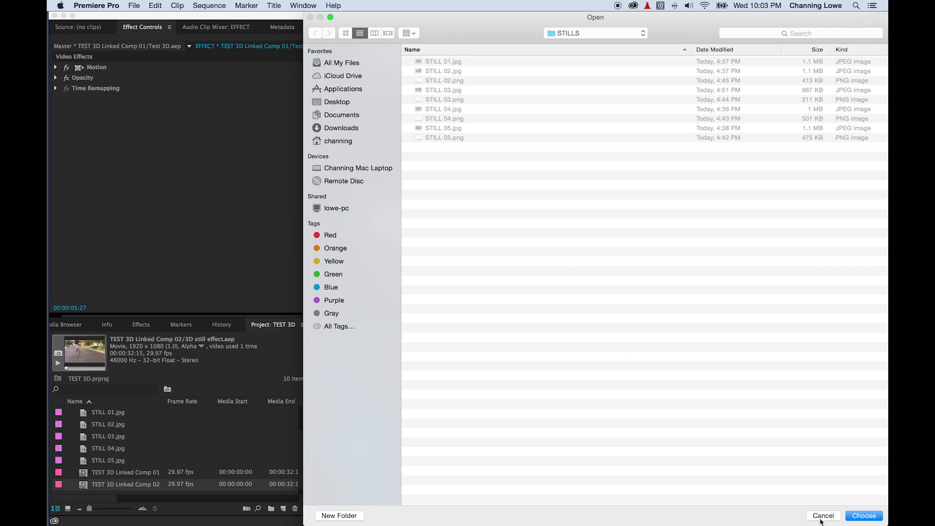
left_click(821, 519)
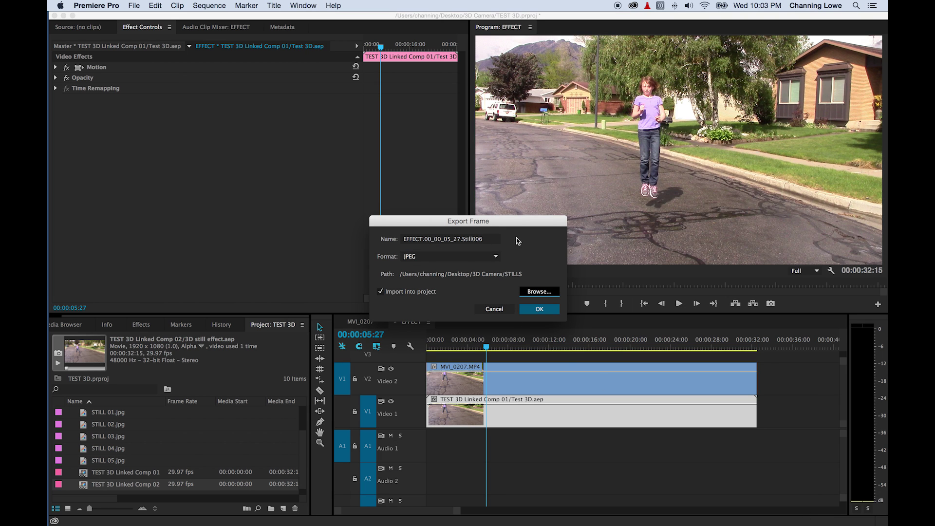
left_click(511, 310)
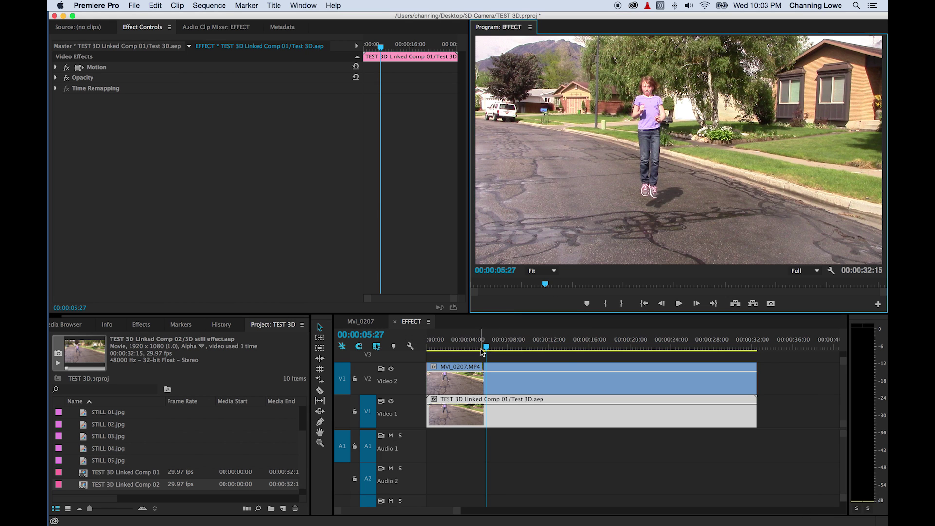
- Add markers to the EFFECT sequence at the girl's poses at 00:00:05:27, 00:00:10:01, 00:00:18:23 and 00:00:23:22
left_click(420, 322)
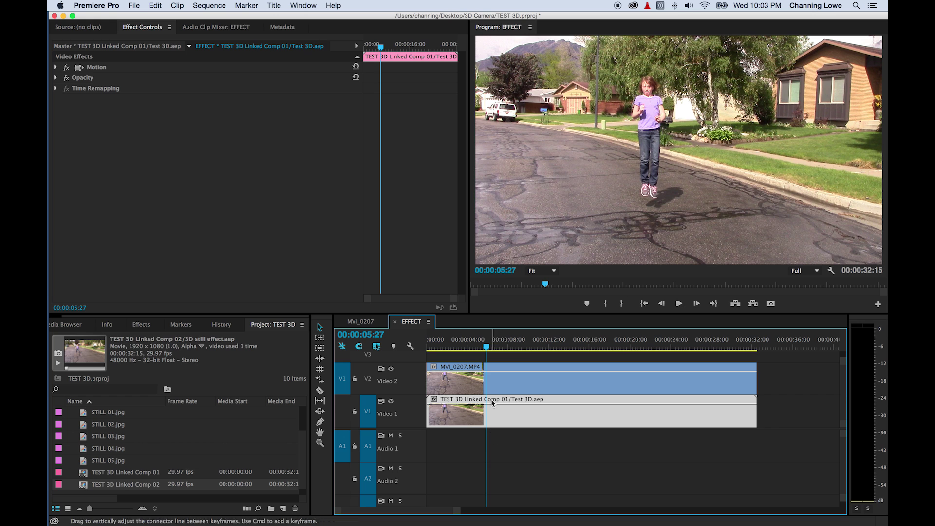
left_click(489, 455)
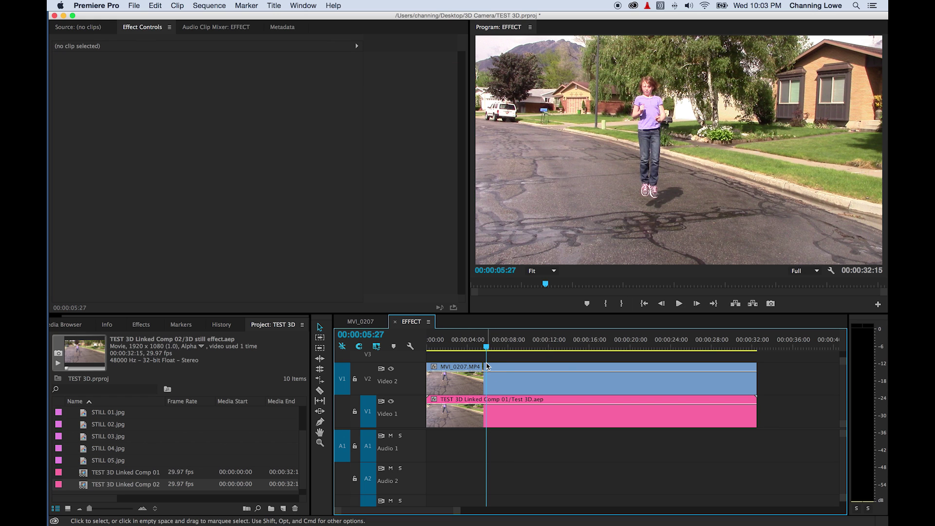
key("m")
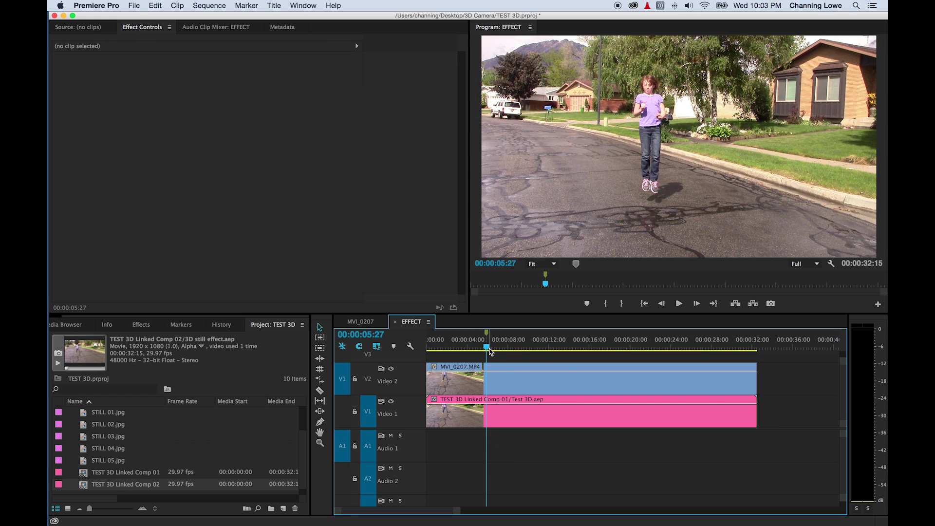
left_click_drag(487, 346, 528, 352)
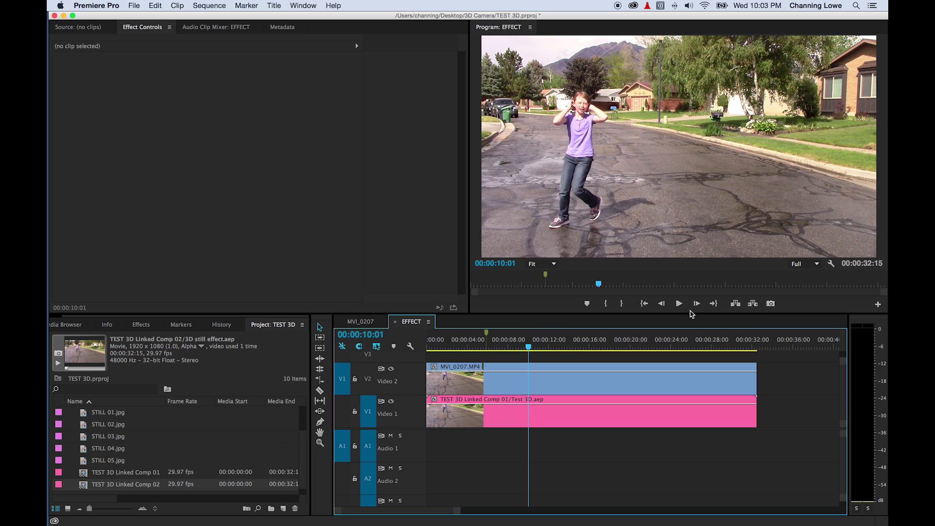
key("m")
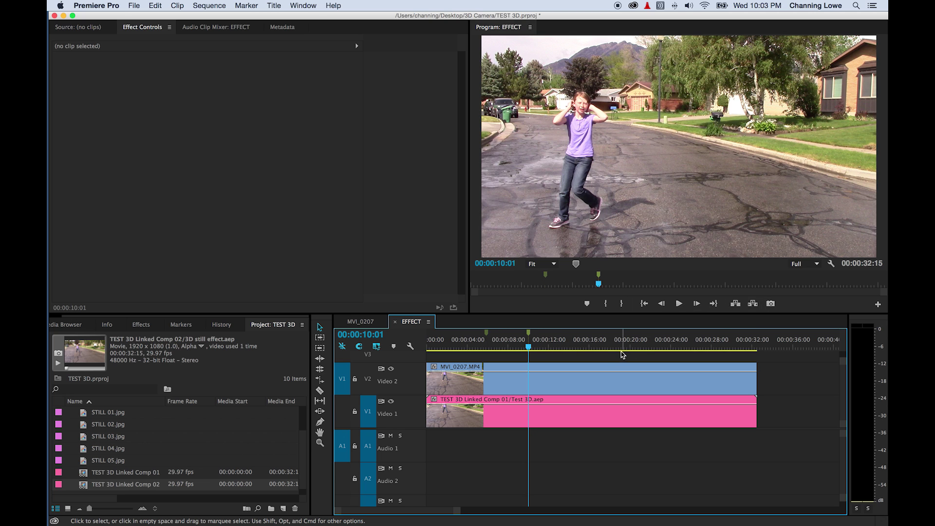
left_click_drag(536, 353, 619, 362)
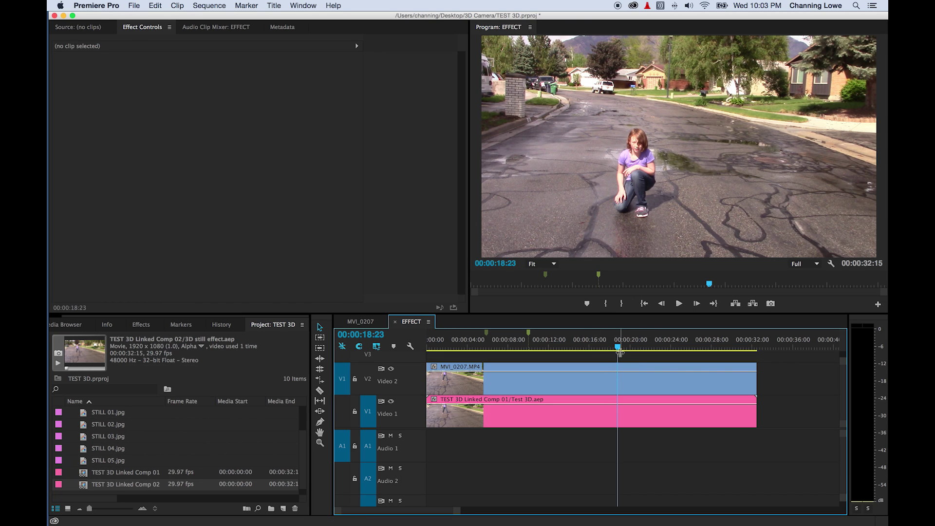
left_click_drag(622, 356, 672, 351)
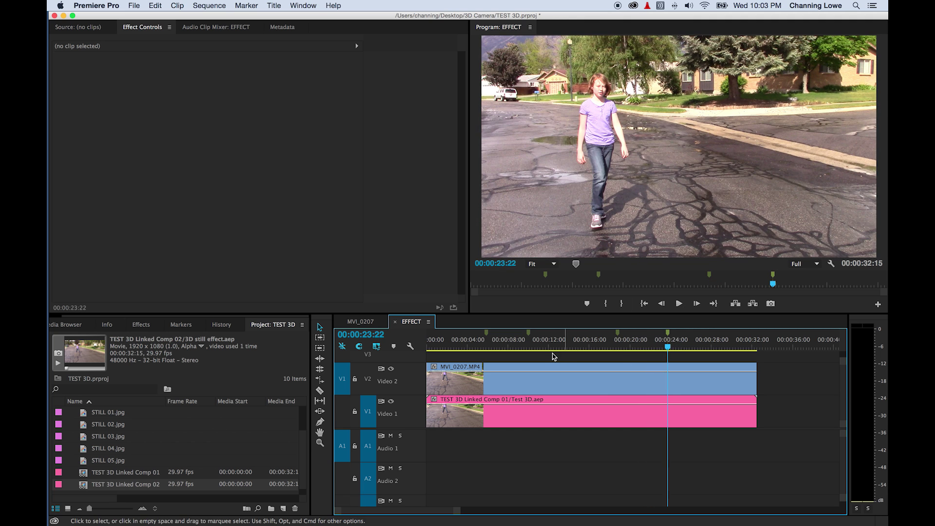
- Switch to the MVI_0207 sequence and add a marker at 00:00:05:27, where the girl is in mid-jump
left_click(370, 322)
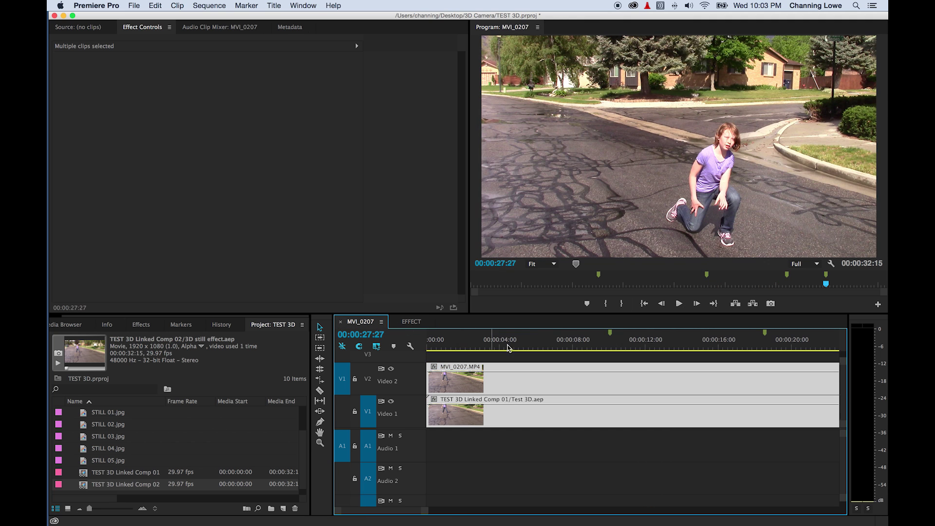
left_click(586, 342)
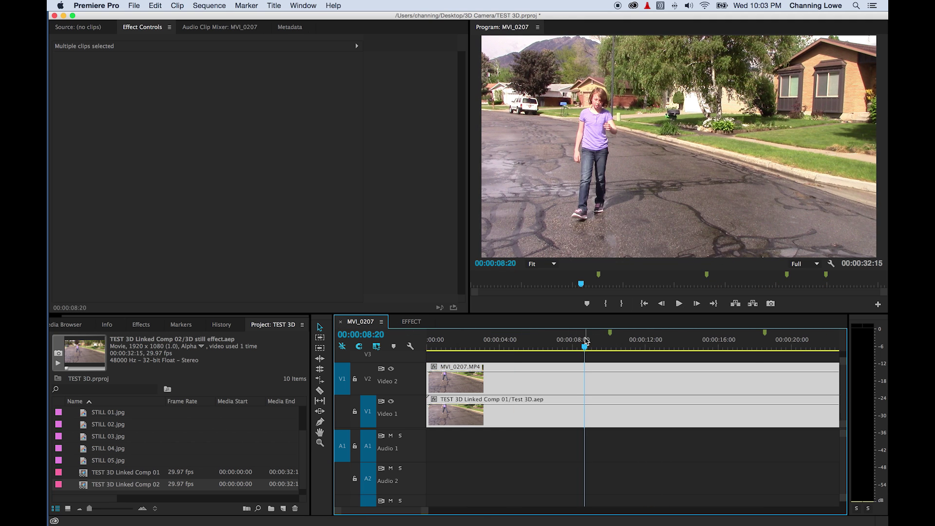
key("minus")
left_click_drag(520, 346, 488, 347)
key("m")
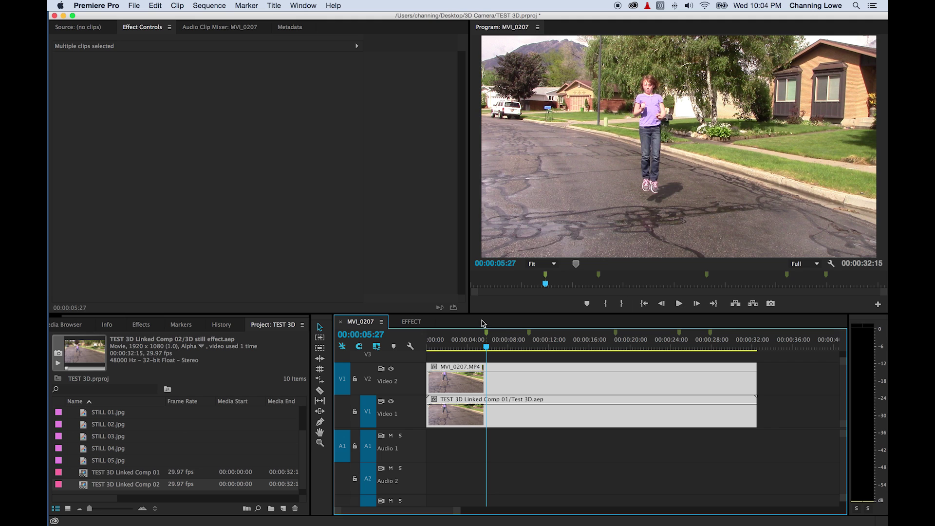
- Switch to Finder and open STILL 01.jpg from the STILLS folder in Photoshop CC 2014
key("super+Tab")
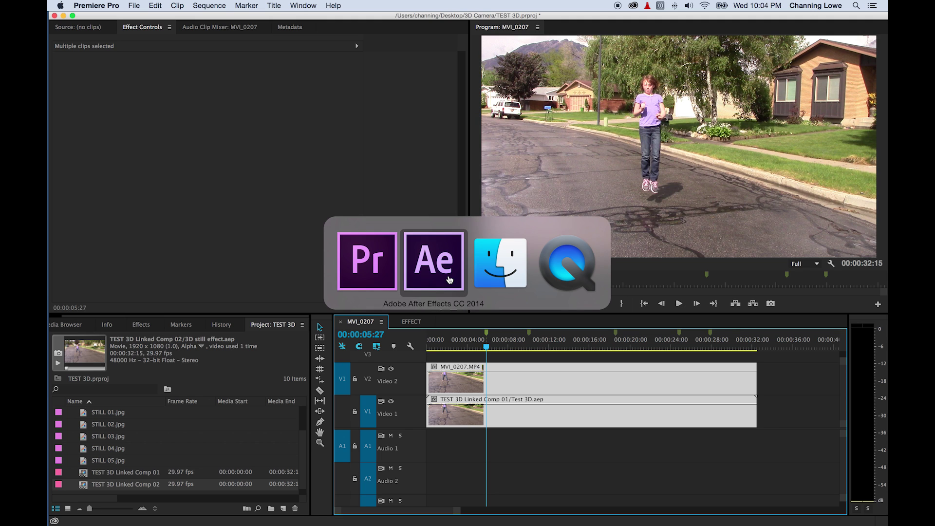
left_click(489, 261)
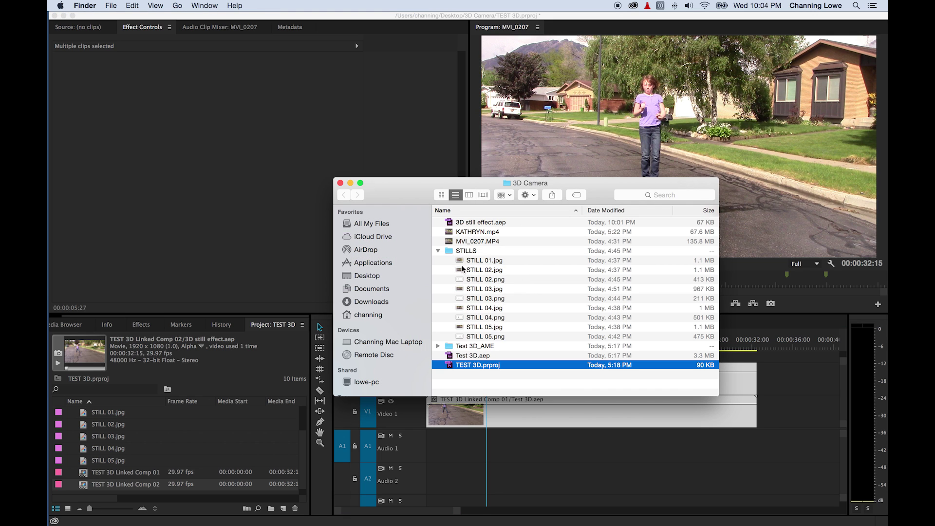
left_click(476, 263)
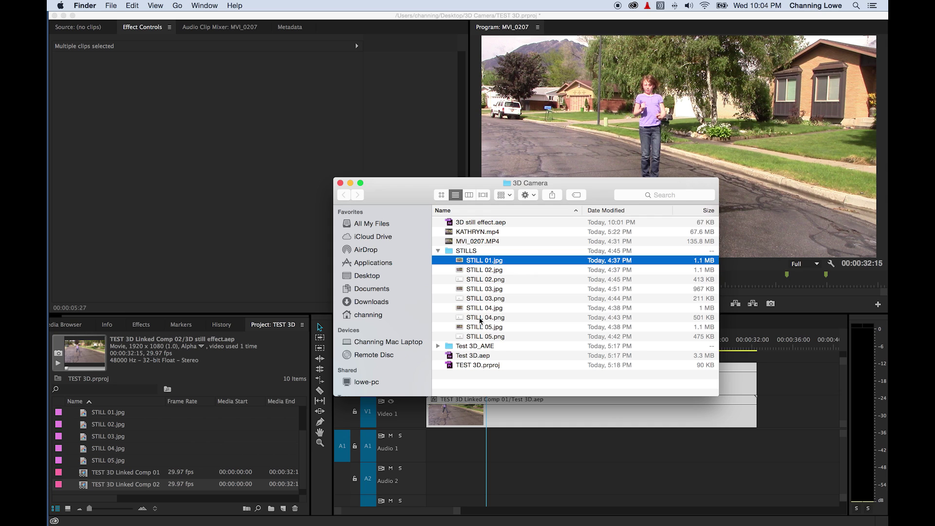
left_click(474, 281)
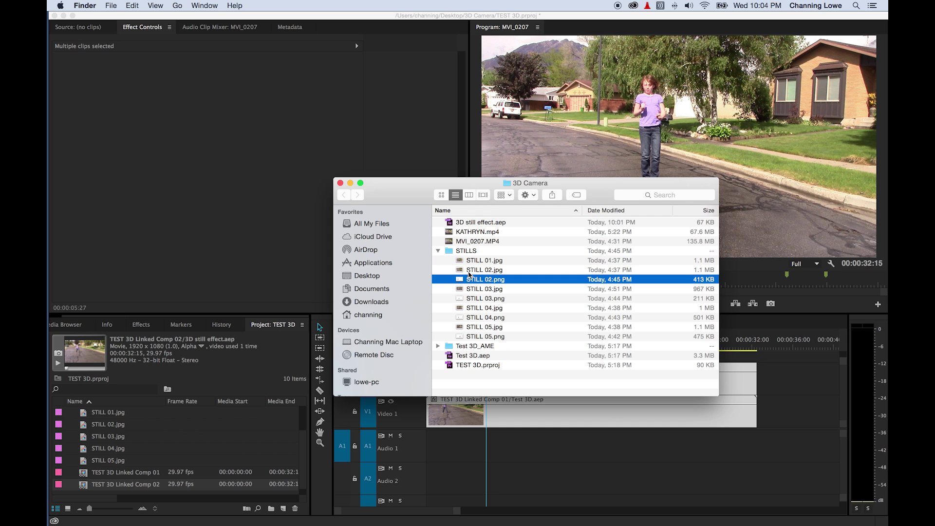
right_click(472, 263)
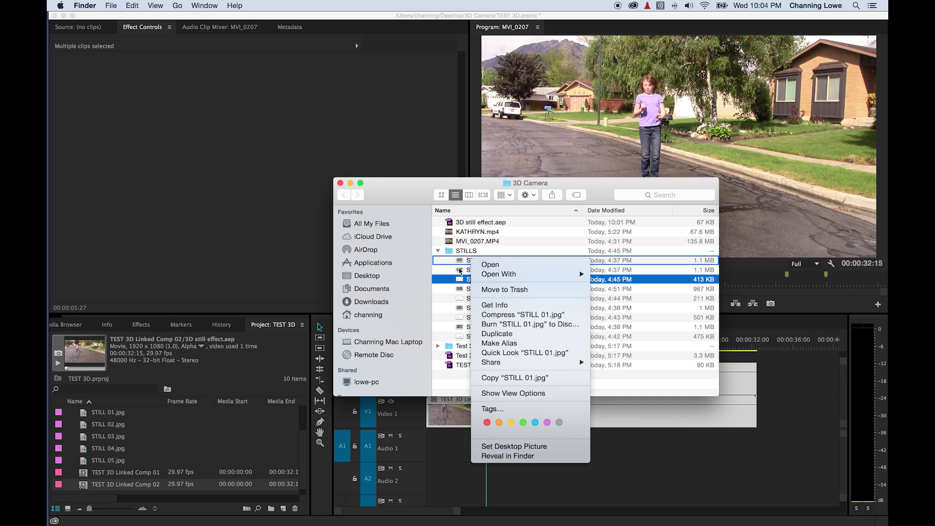
left_click(461, 271)
right_click(461, 262)
mouse_move(548, 275)
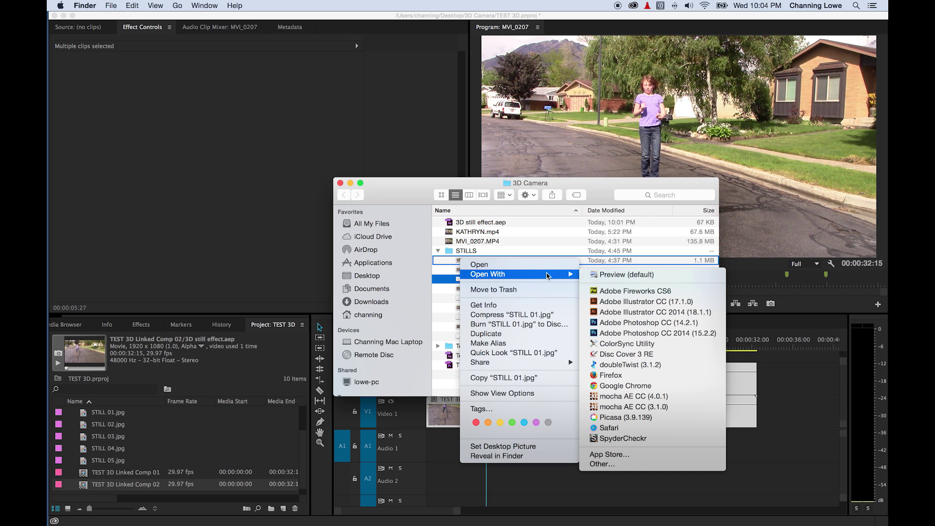
left_click(622, 323)
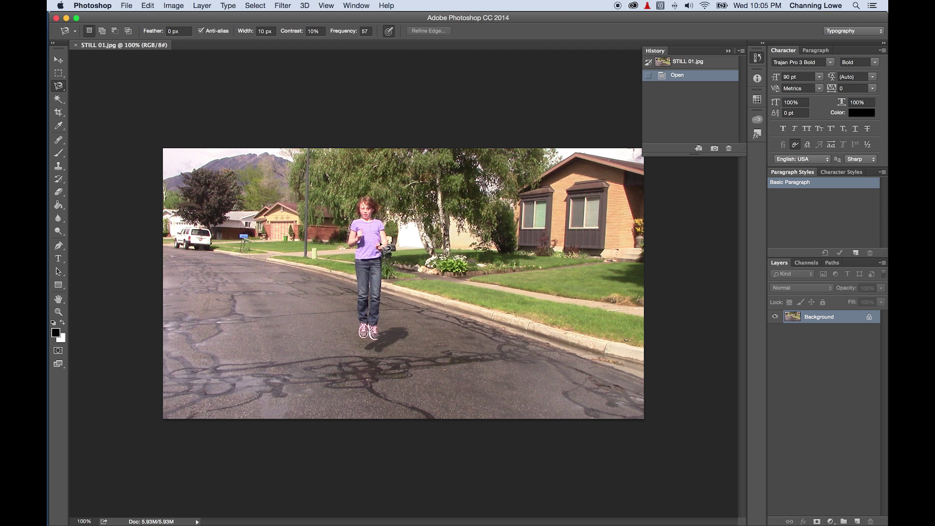
- Select the jumping girl by tracing her whole outline with the Magnetic Lasso and closing the selection at her hair
scroll(376, 248, "up", 3)
scroll(375, 248, "up", 5)
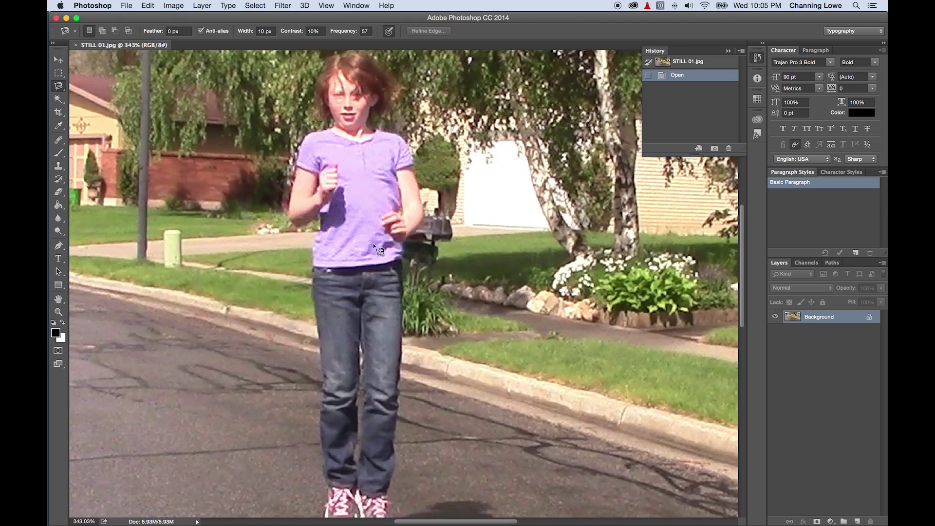
scroll(378, 250, "down", 2)
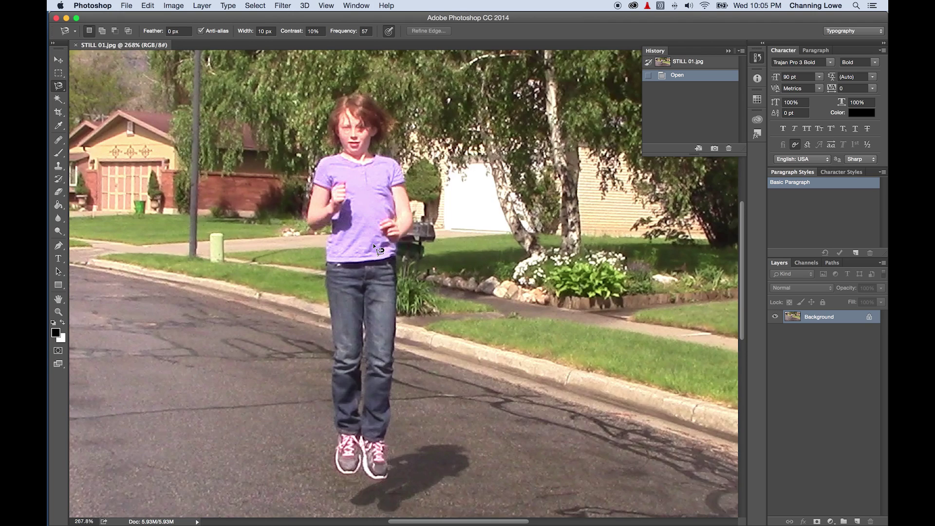
scroll(344, 183, "up", 5)
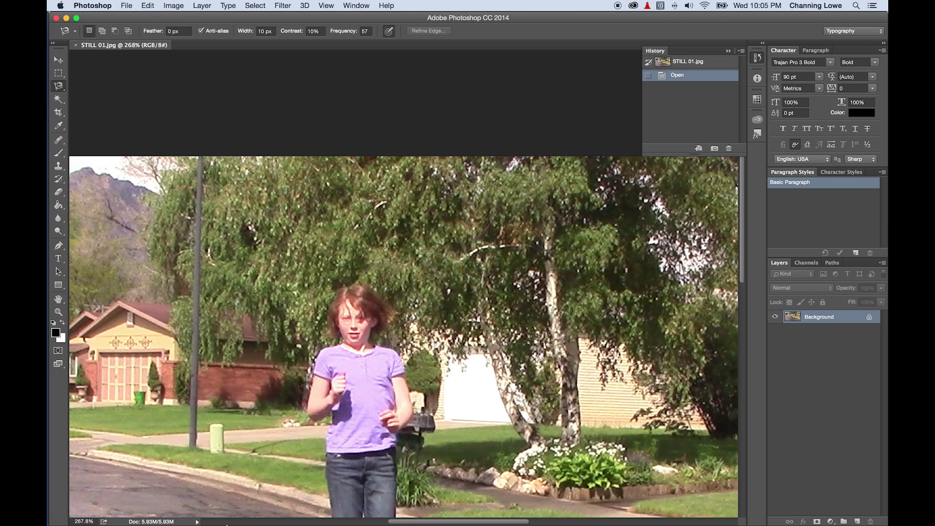
scroll(256, 445, "down", 8)
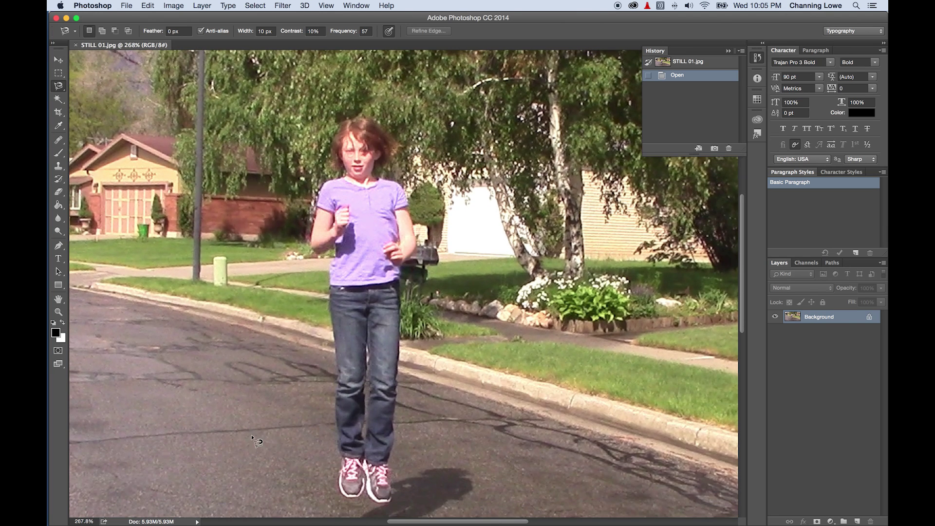
left_click(58, 60)
left_click_drag(58, 89, 98, 103)
scroll(351, 141, "up", 10)
scroll(351, 141, "down", 7)
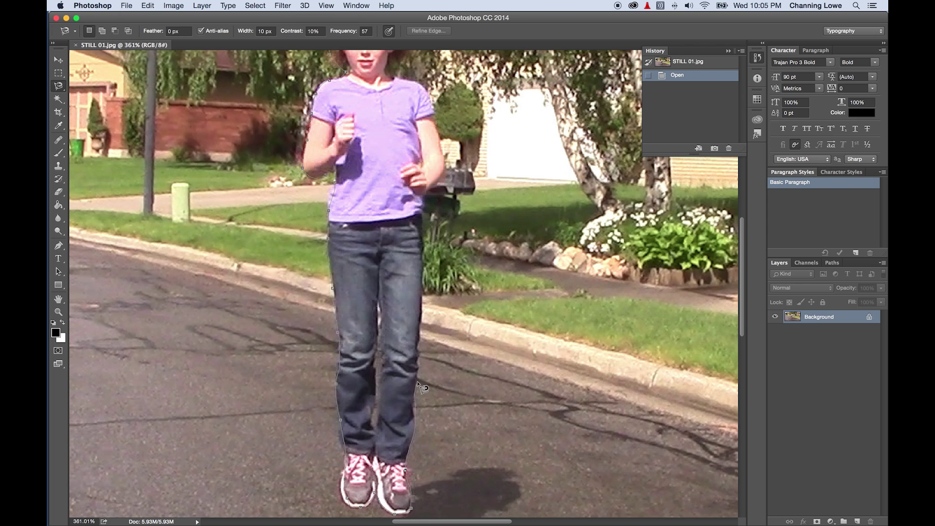
scroll(424, 332, "up", 3)
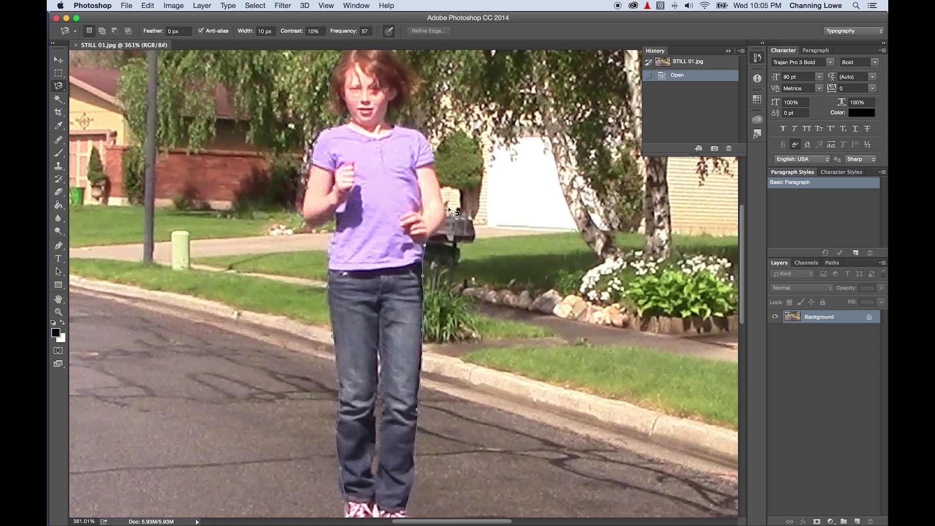
scroll(438, 175, "left", 3)
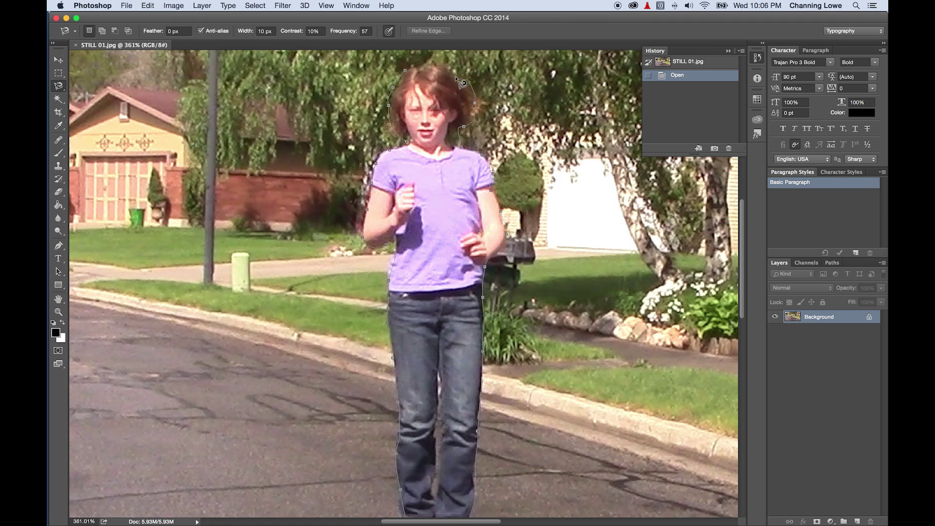
left_click(407, 71)
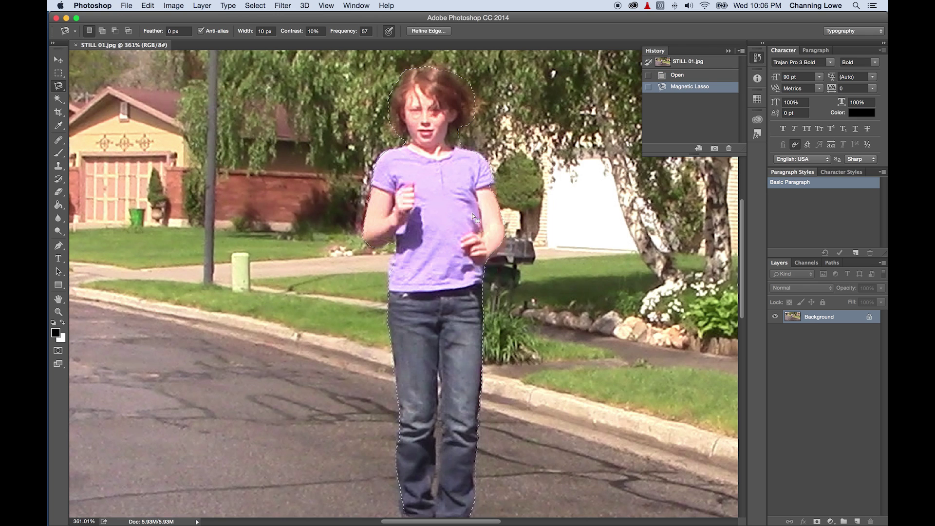
key("alt")
key("alt")
key("shift")
scroll(463, 458, "left", 1)
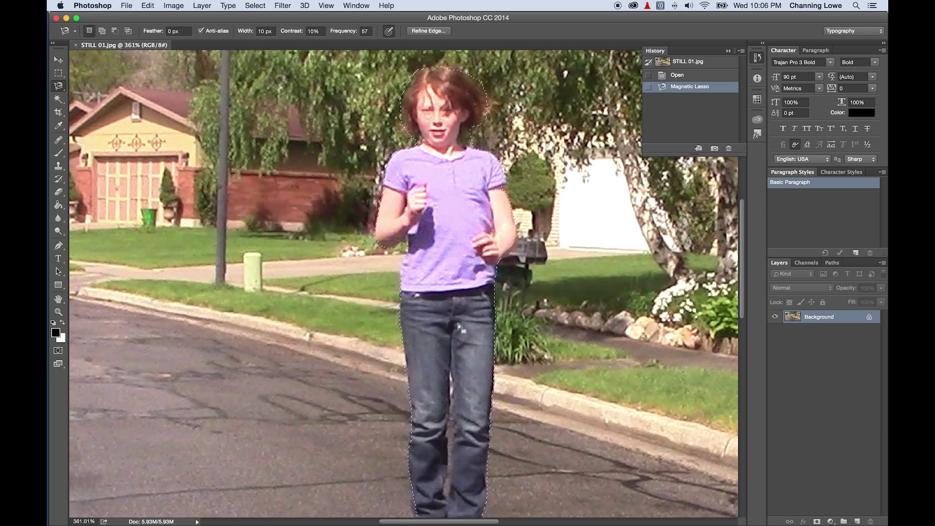
- Copy the selected girl onto a new layer and undo the paste
key("super+c")
key("super+v")
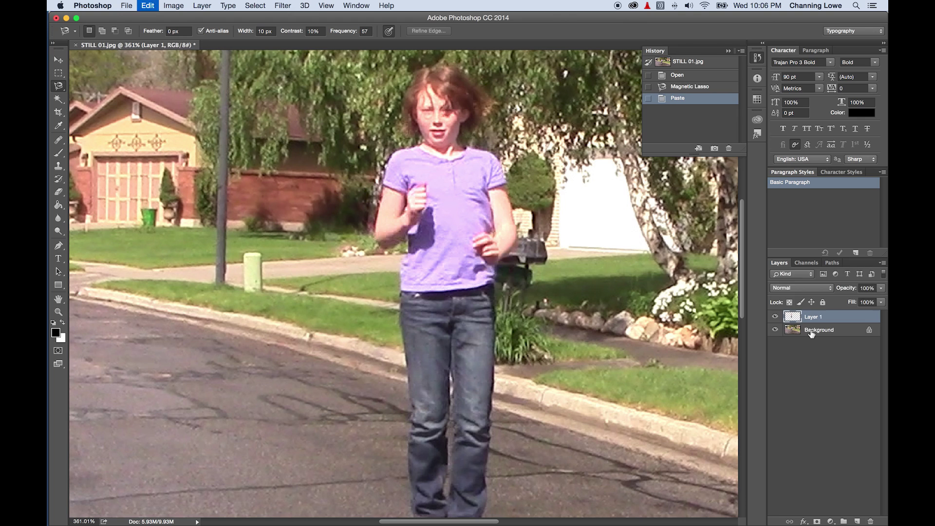
key("super+z")
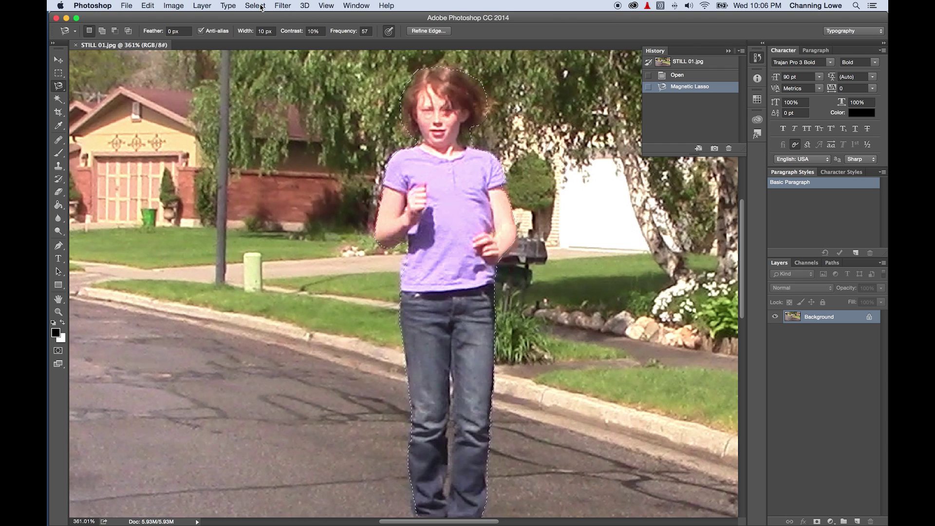
- Refine the edge of the girl's selection with light smoothing, a 1.3 px feather and a Shift Edge of -22%
left_click(261, 7)
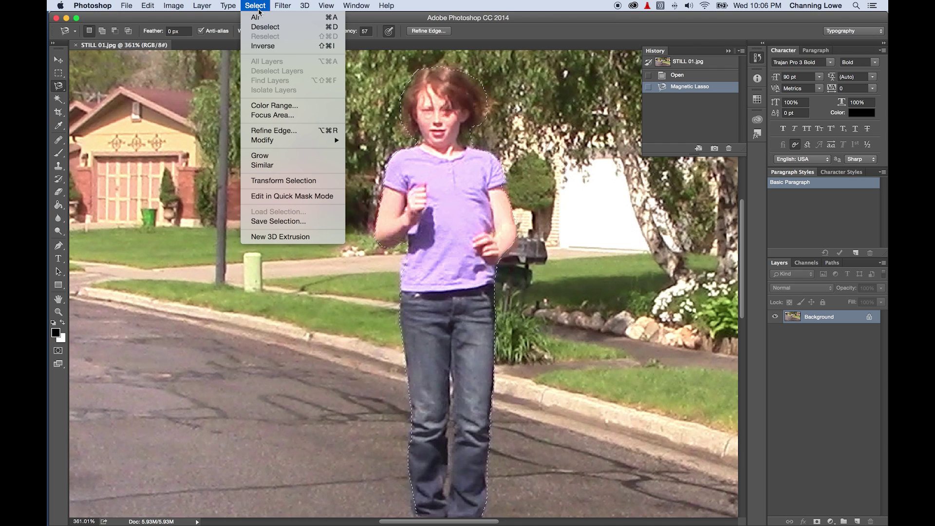
left_click(279, 133)
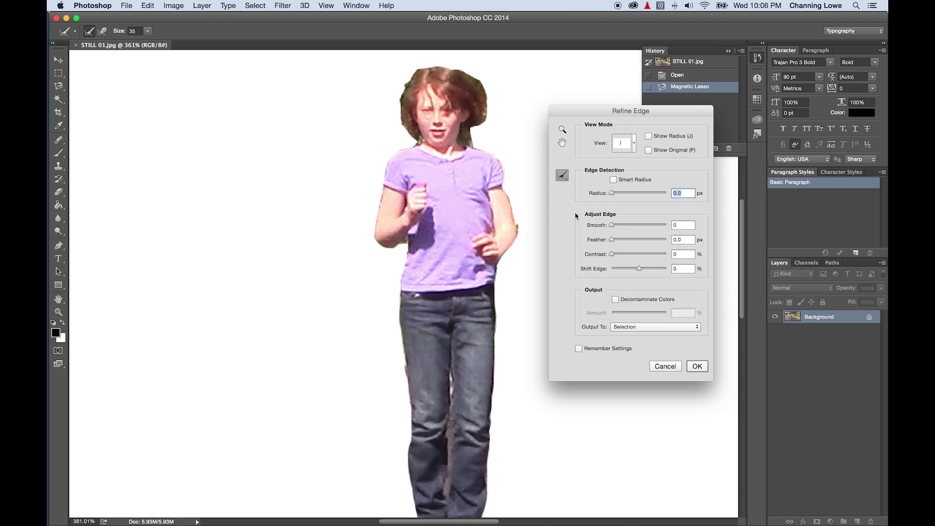
left_click_drag(612, 226, 634, 272)
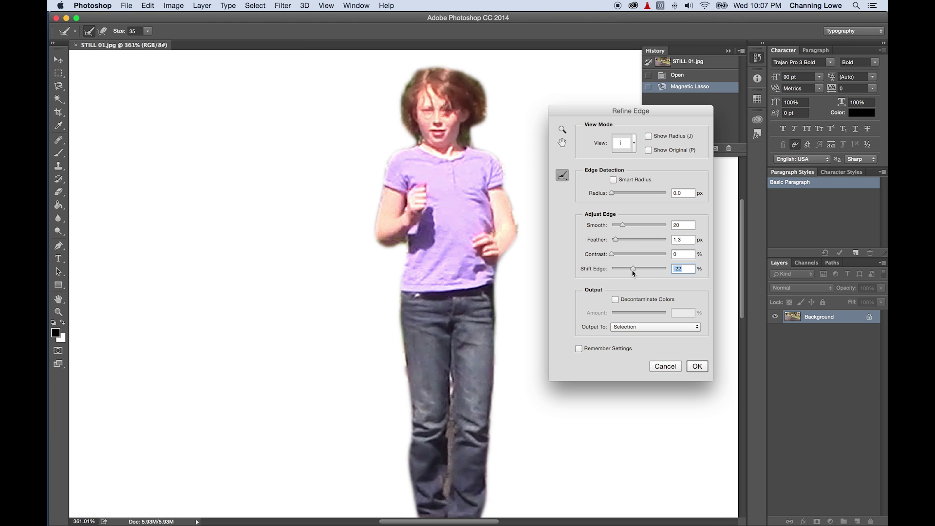
left_click_drag(624, 225, 619, 225)
left_click(697, 367)
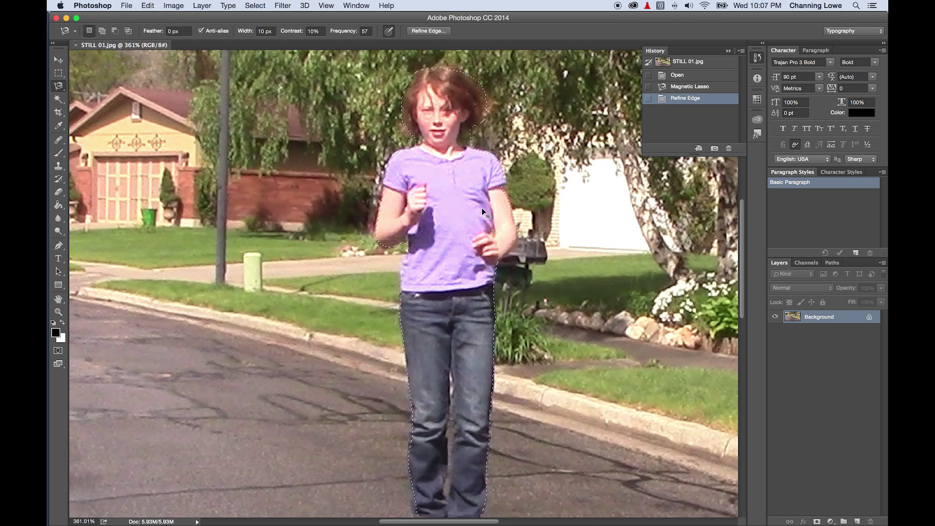
- Copy the refined selection of the girl onto a new layer and delete the Background layer
key("super+c")
key("super+v")
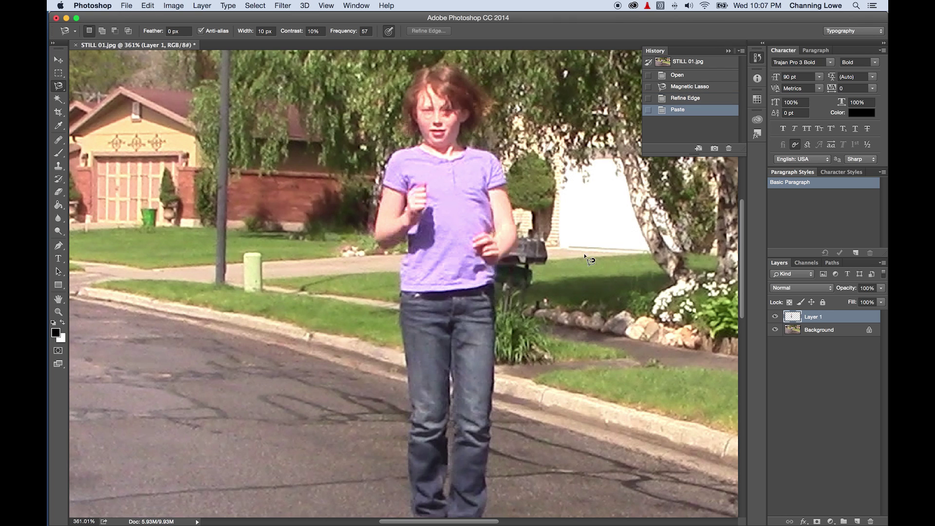
left_click(818, 336)
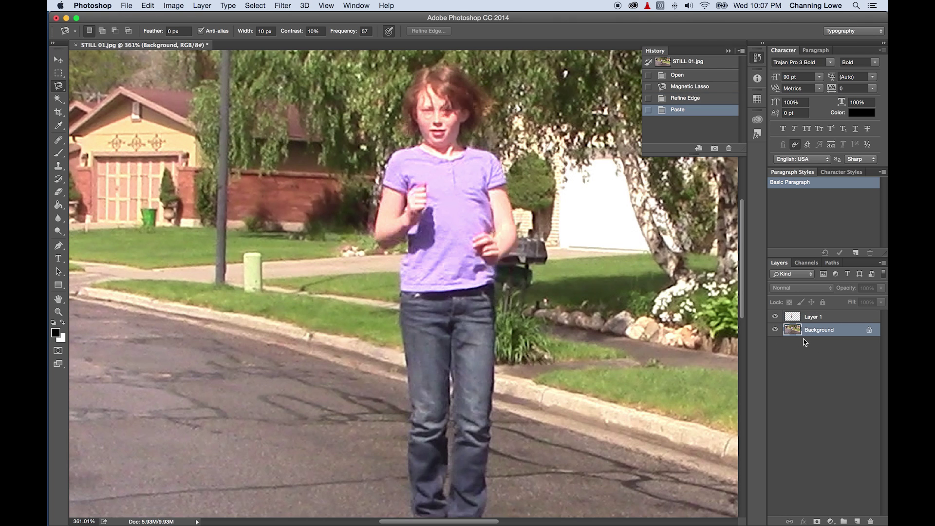
key("Delete")
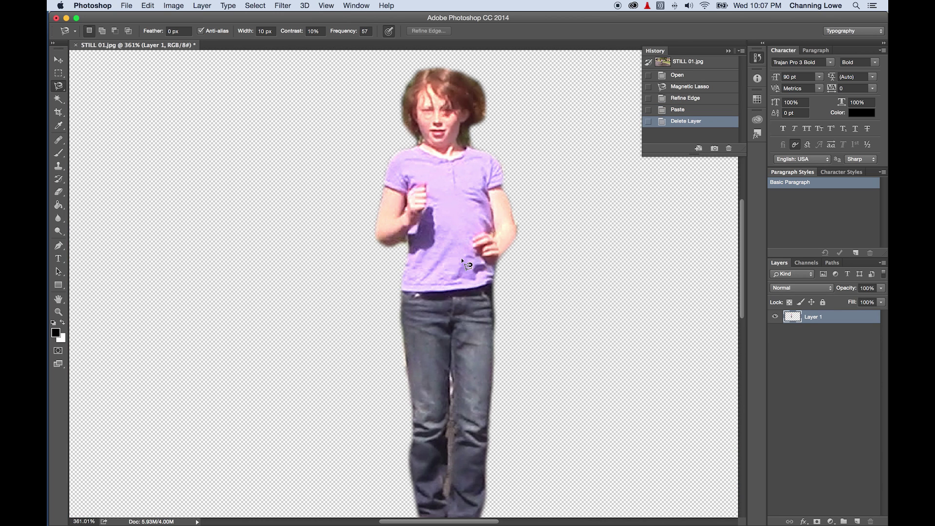
- Save the cutout as STILL 01.png in the STILLS folder, in PNG format with Smallest / Slow compression and no interlacing
left_click(127, 5)
left_click(141, 176)
left_click(421, 319)
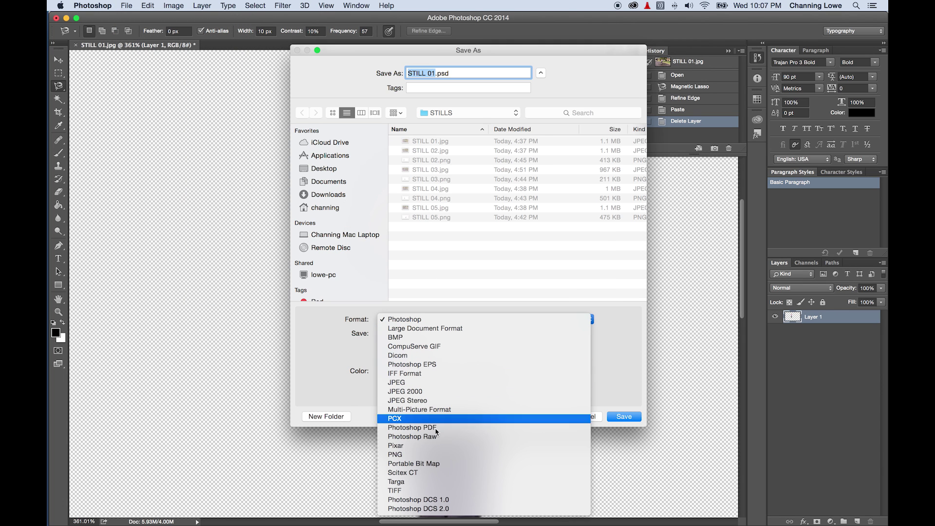
left_click(419, 455)
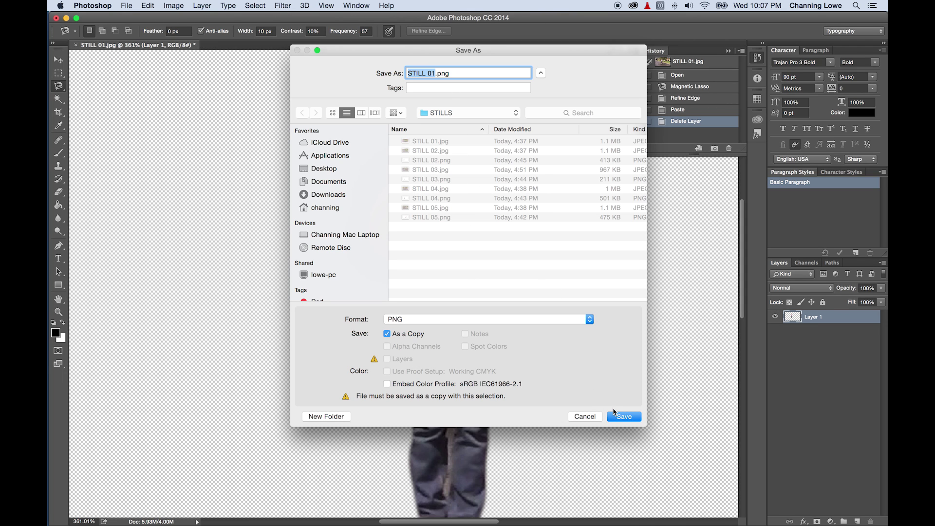
left_click(621, 419)
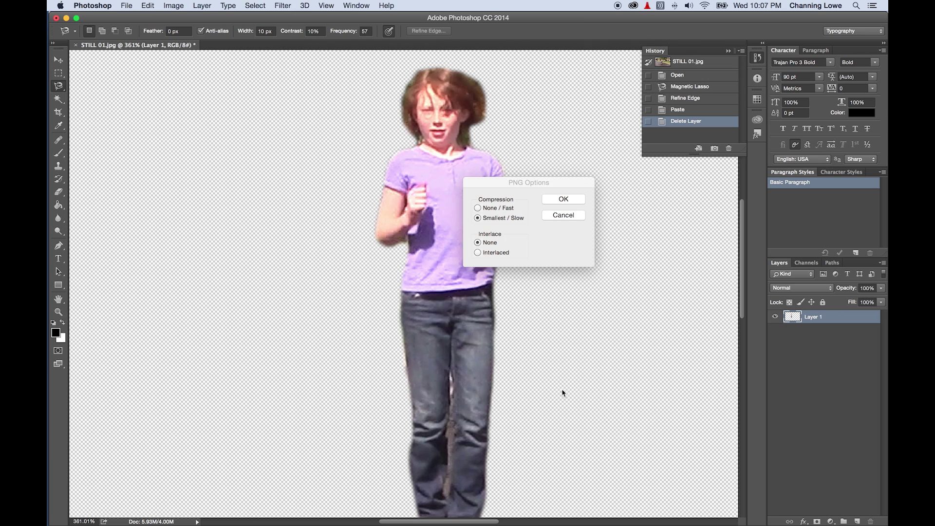
left_click(563, 200)
- Switch to Finder and preview the cutouts STILL 02.png, STILL 03.png, STILL 04.png and STILL 01.png, closing each preview
key("super+Tab")
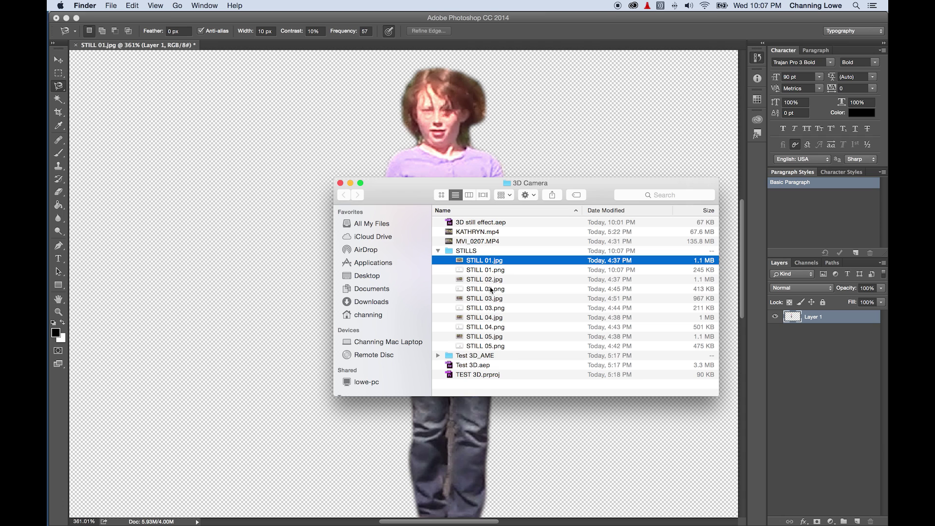
double_click(480, 290)
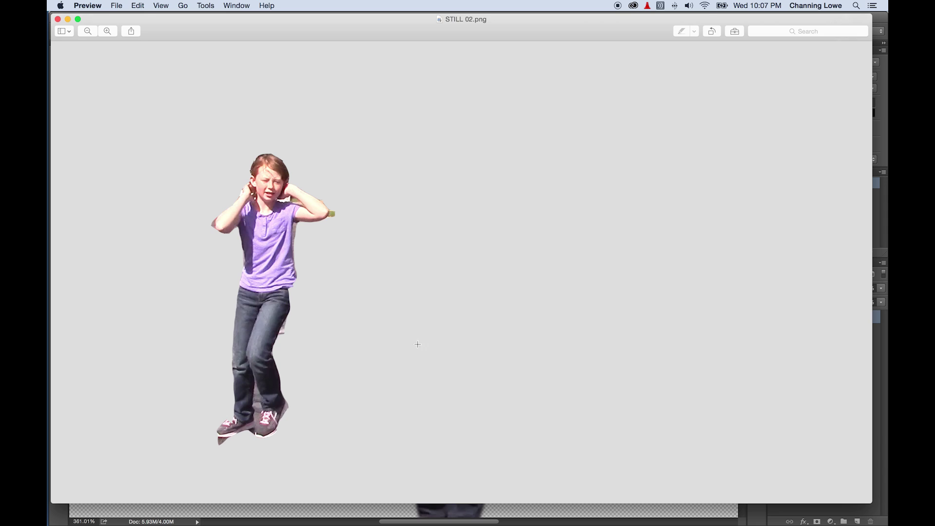
key("super+q")
double_click(480, 309)
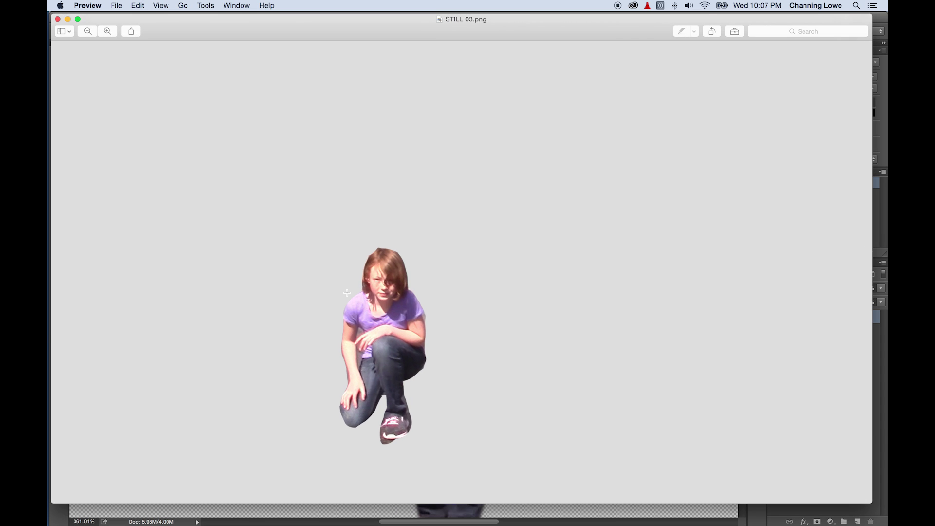
key("super+q")
double_click(483, 328)
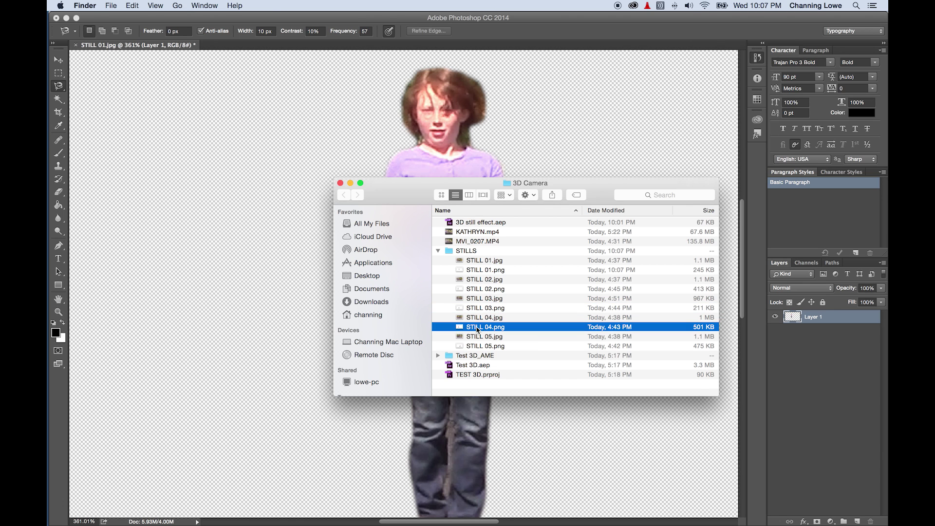
key("super+q")
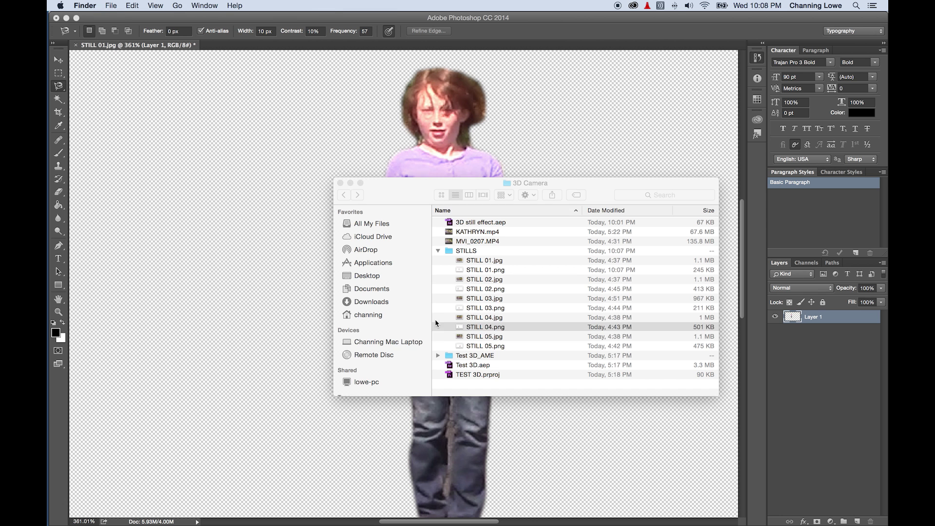
double_click(480, 271)
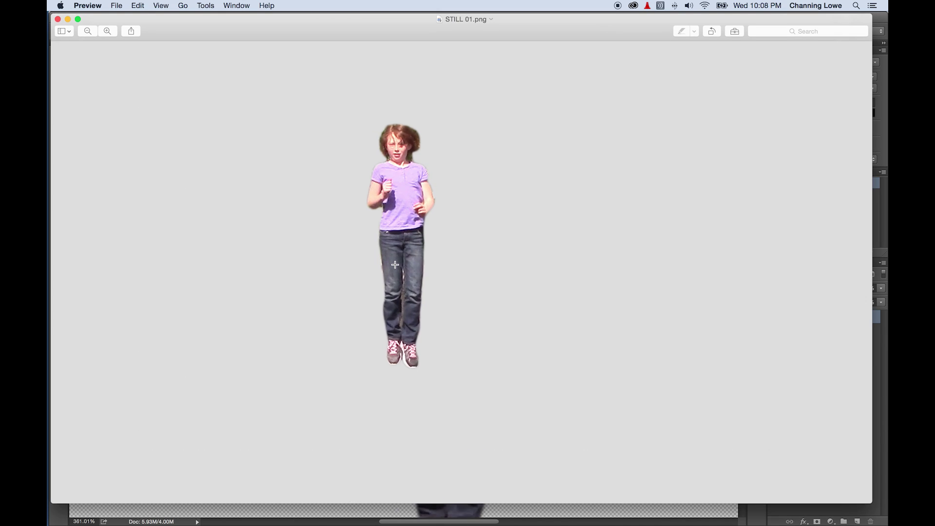
key("super+q")
- Quit Photoshop and switch through Premiere Pro to the After Effects project
left_click(306, 240)
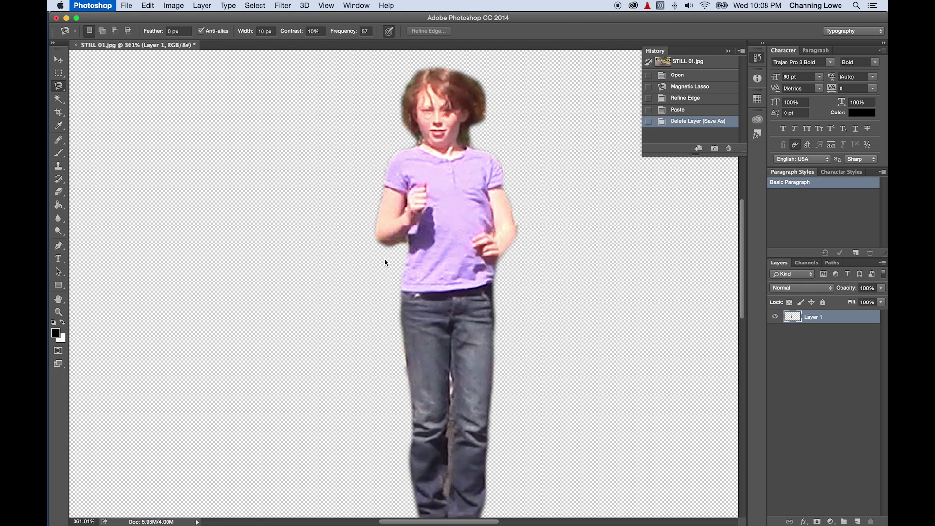
key("super+q")
left_click(438, 183)
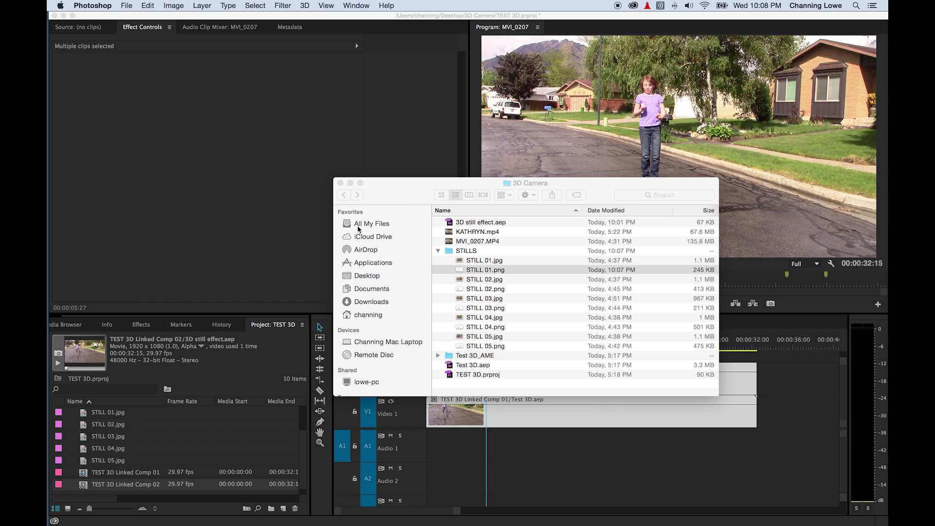
left_click(243, 222)
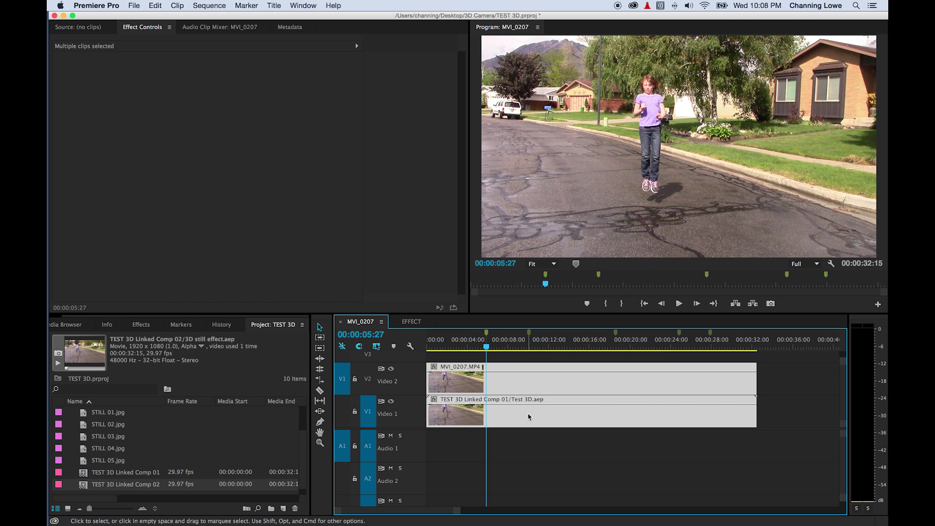
key("super+Tab")
key("super+Tab")
key("super+Tab")
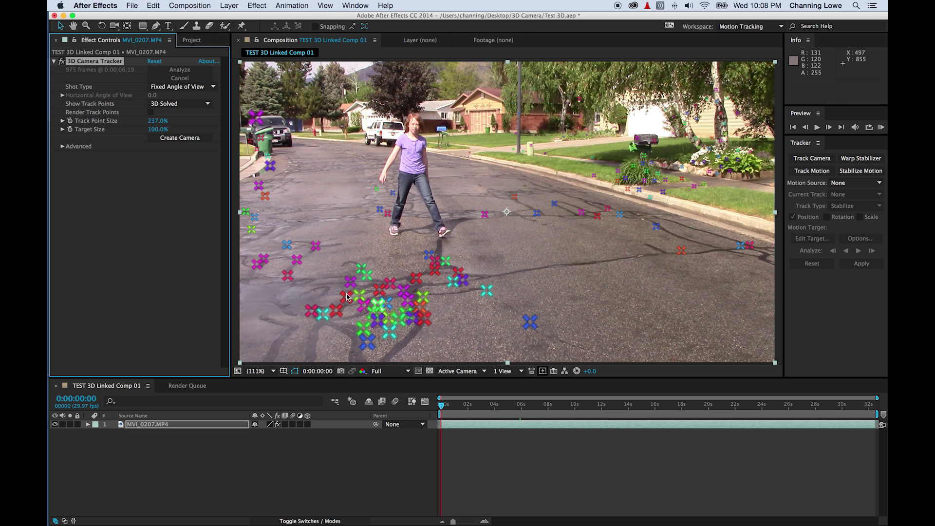
- Import the five PNG cutouts, STILL 01.png to STILL 05.png, from the STILLS folder into the project
left_click(112, 230)
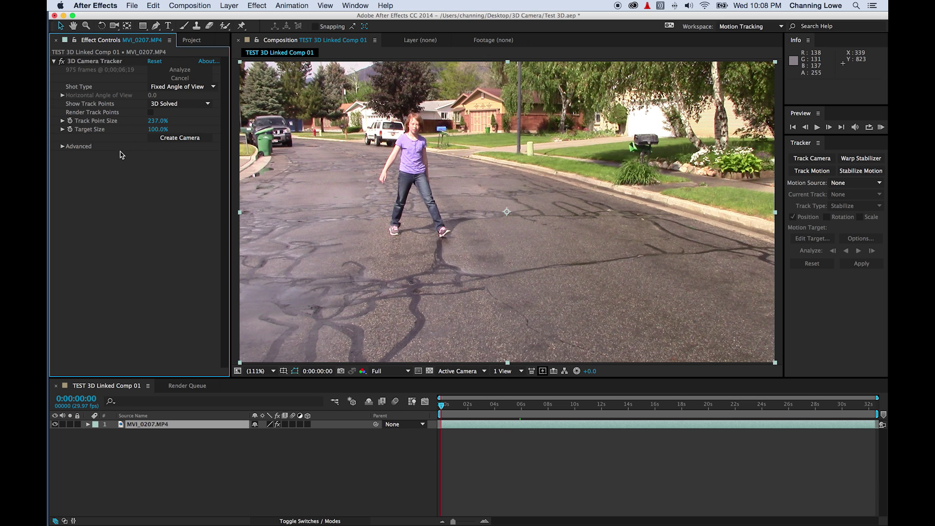
left_click(193, 40)
right_click(89, 238)
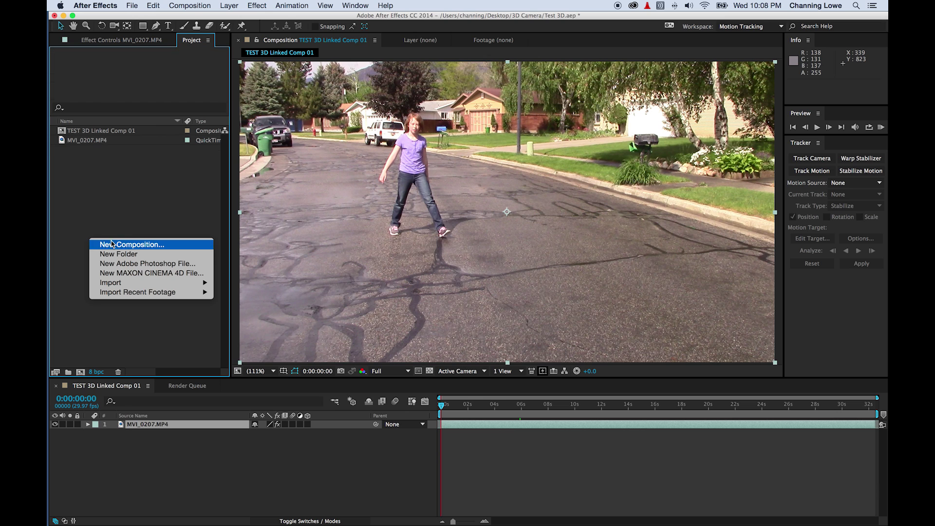
left_click(118, 199)
double_click(117, 199)
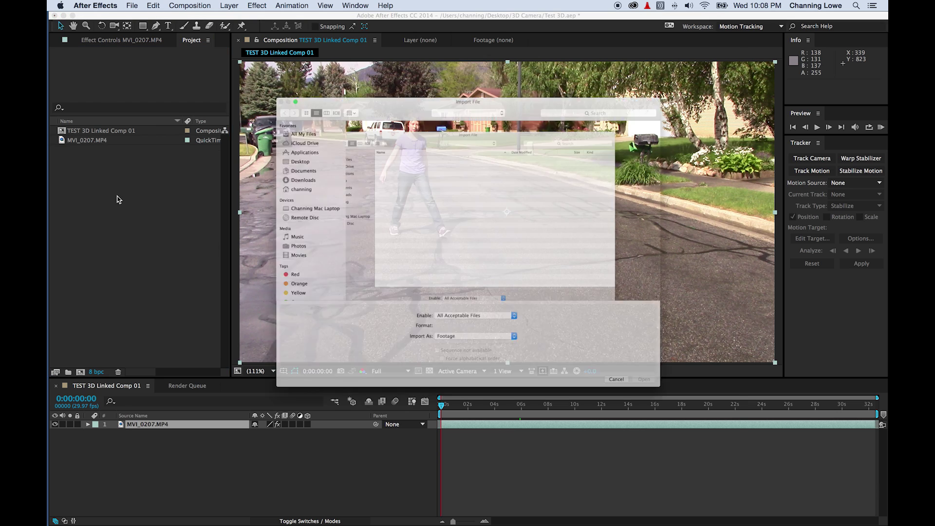
left_click(344, 98)
left_click(345, 117, "super")
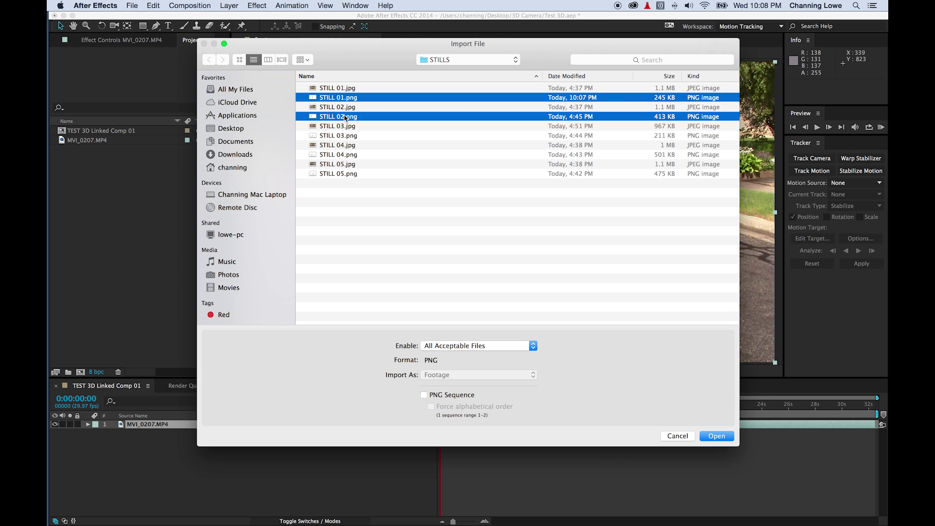
left_click(345, 136, "super")
left_click(345, 155, "super")
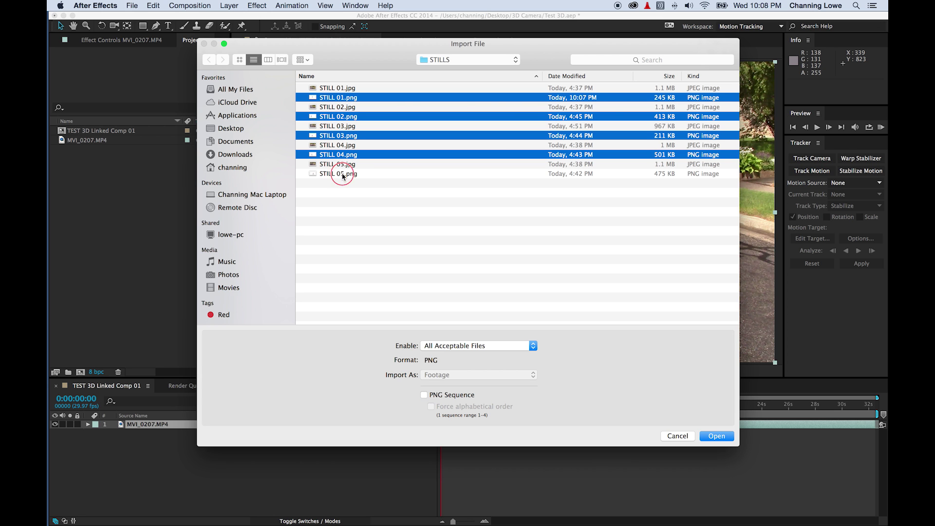
left_click(344, 173, "super")
key("Return")
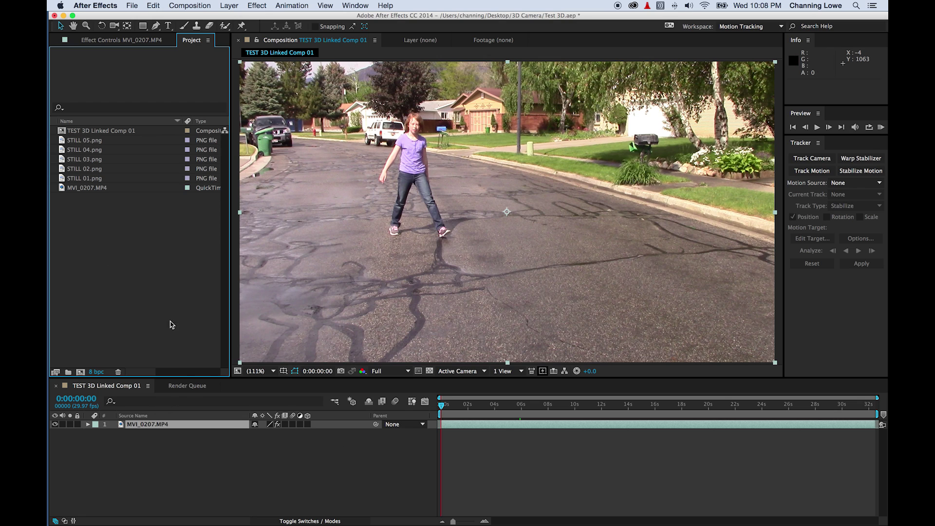
- Show the 3D Camera Tracker's track points on MVI_0207.MP4 and set the current time to 0:00:05:27, matching the playhead position in Premiere Pro
left_click(130, 43)
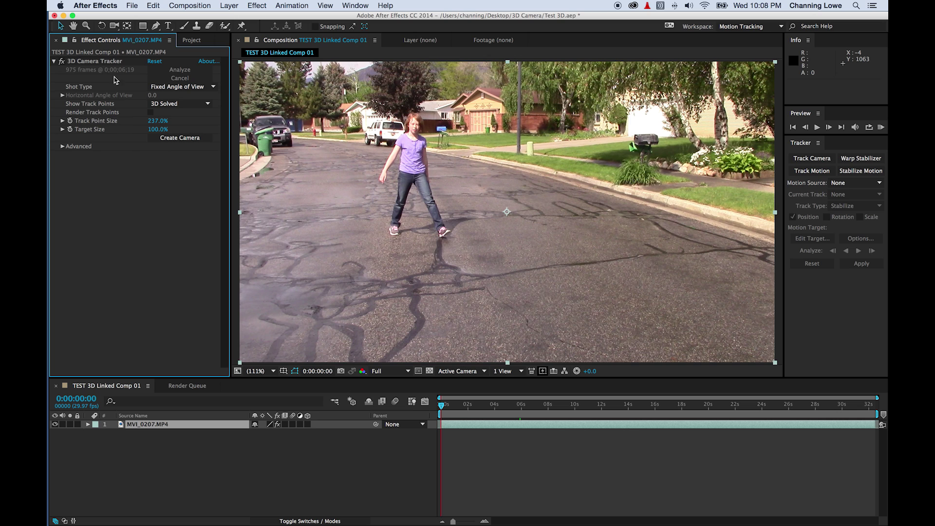
left_click(95, 61)
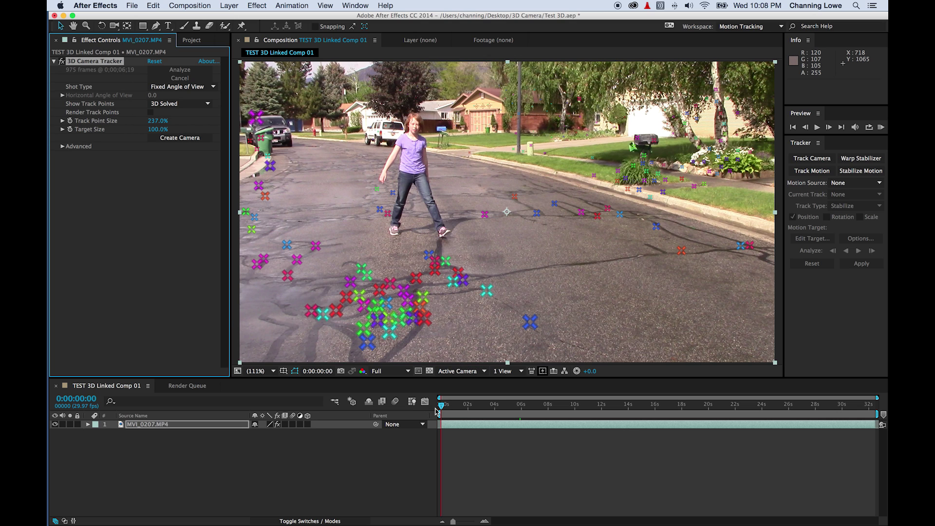
key("super+Tab")
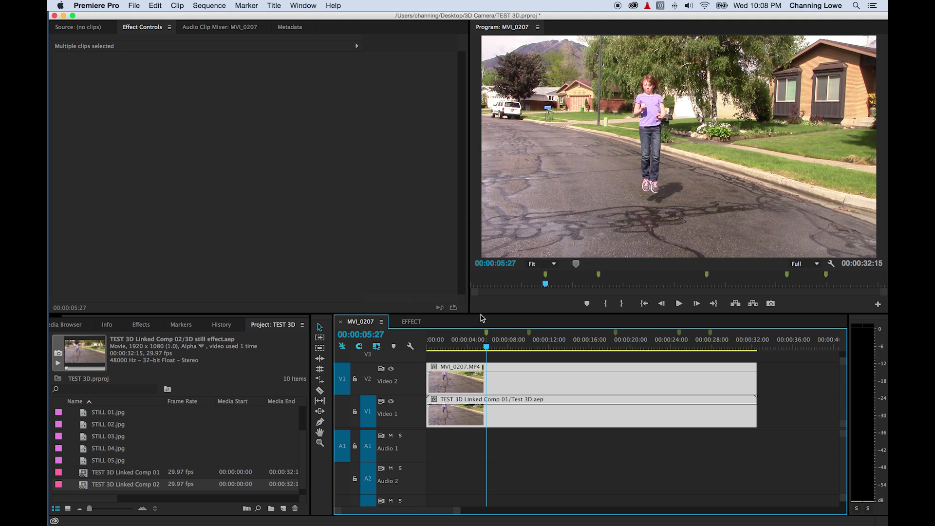
mouse_move(483, 351)
left_mouse_down()
mouse_move(475, 349)
mouse_move(486, 350)
left_mouse_up()
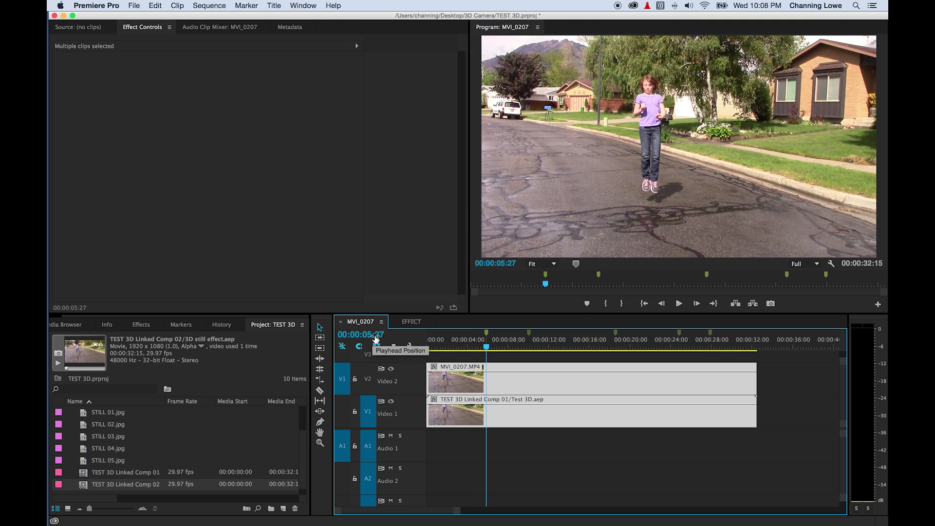
key("super+Tab")
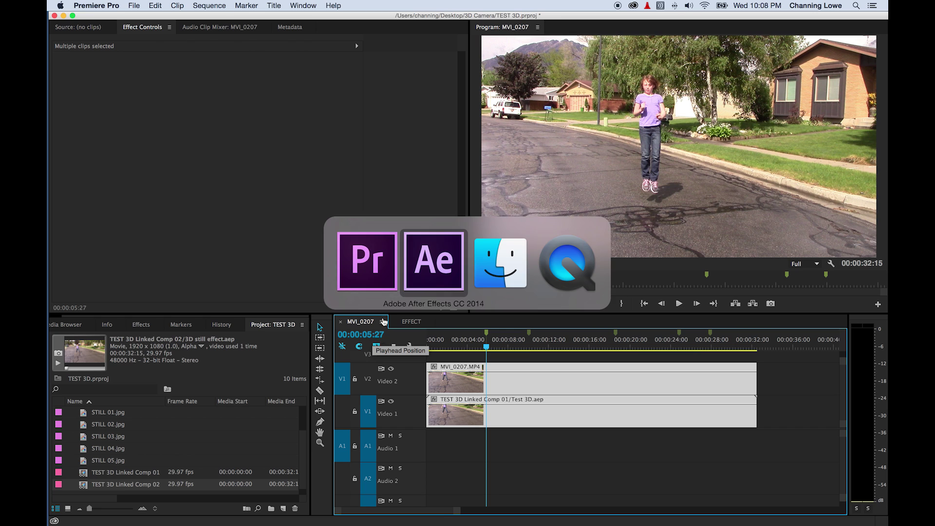
key("super+Tab")
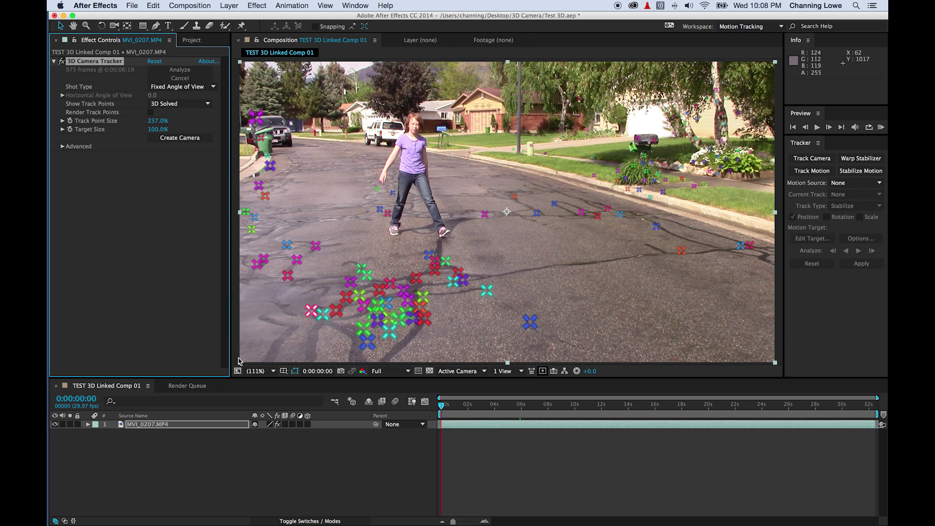
left_click(86, 401)
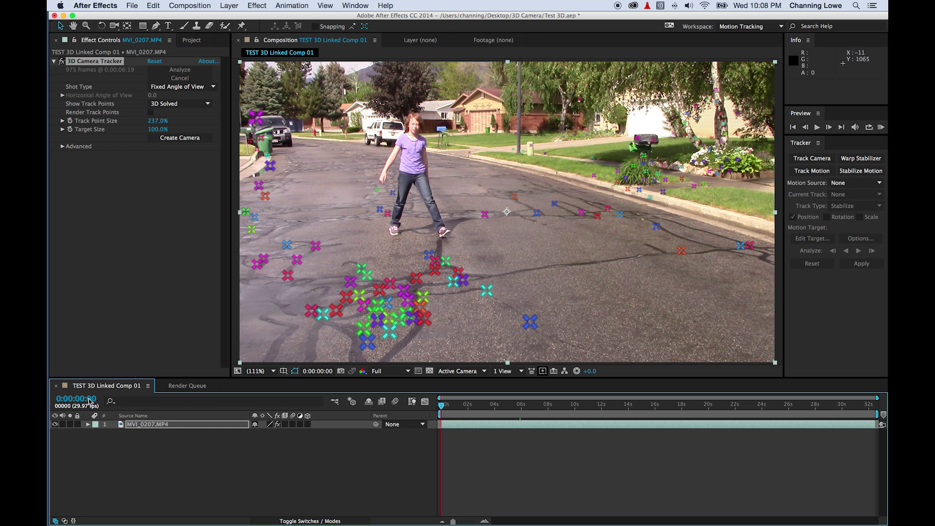
type("527")
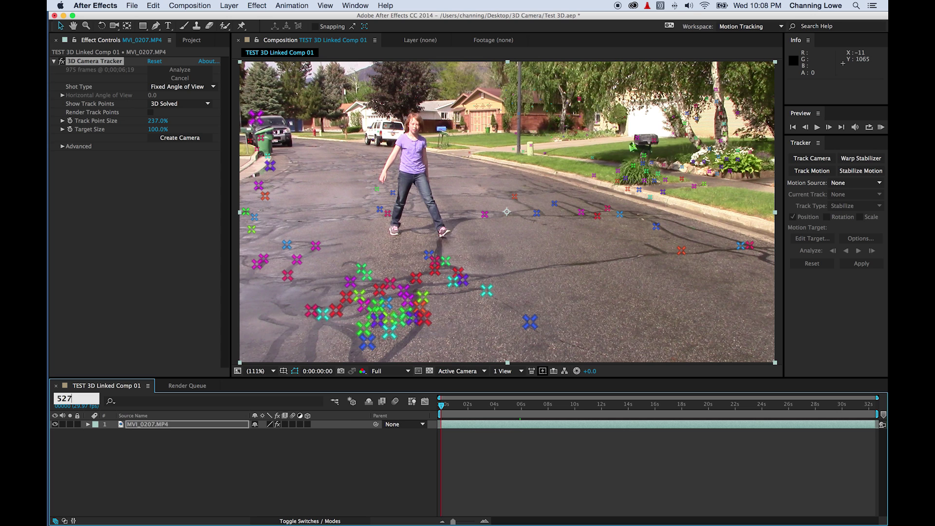
key("Return")
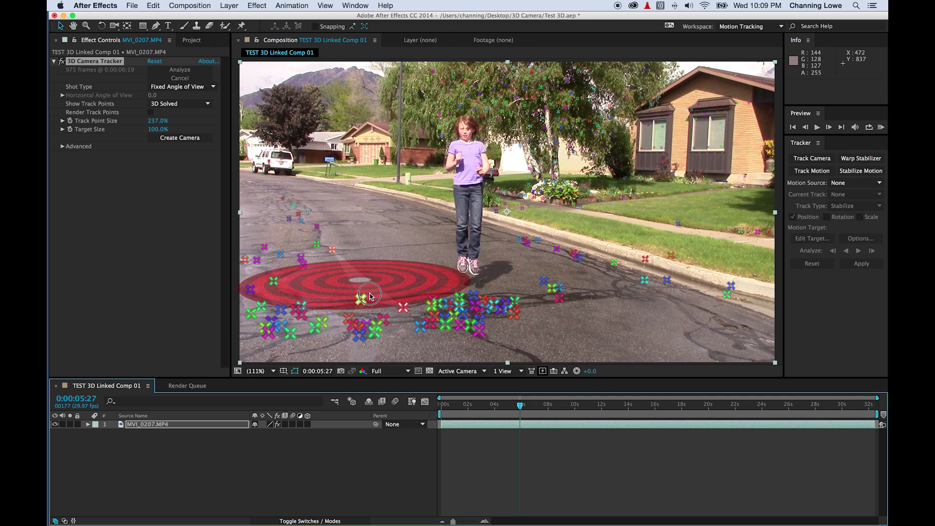
- Create a solid and camera from three track points on the road near the foreground, in front of the jumping girl
left_click(360, 299)
left_click(382, 319, "shift")
left_click(405, 313, "shift")
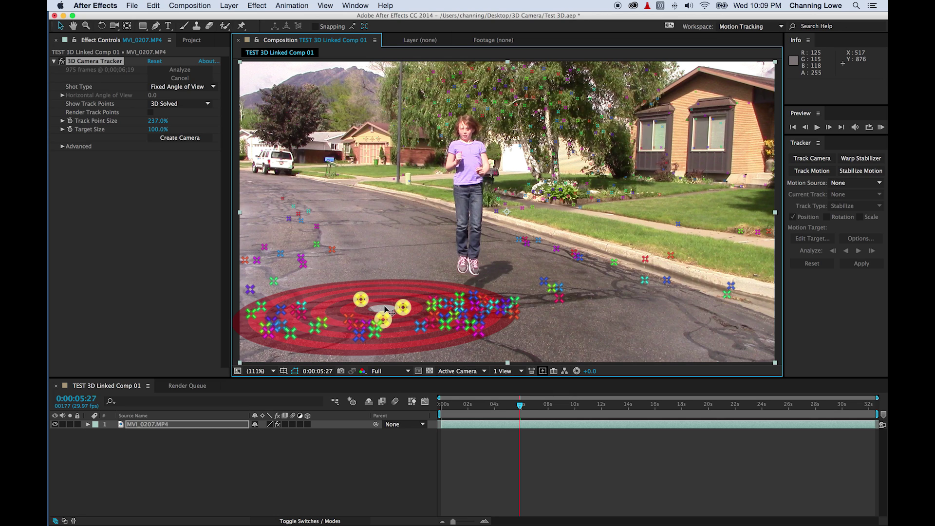
right_click(386, 310)
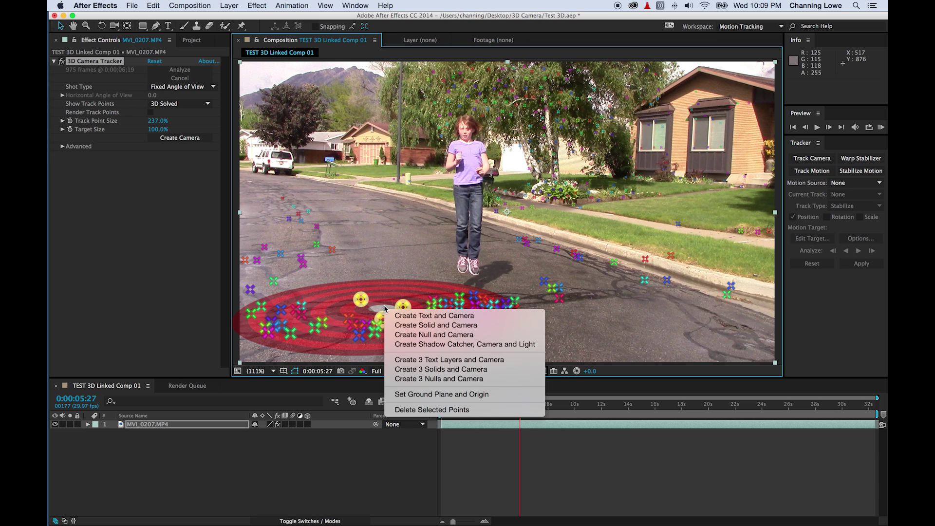
left_click(401, 326)
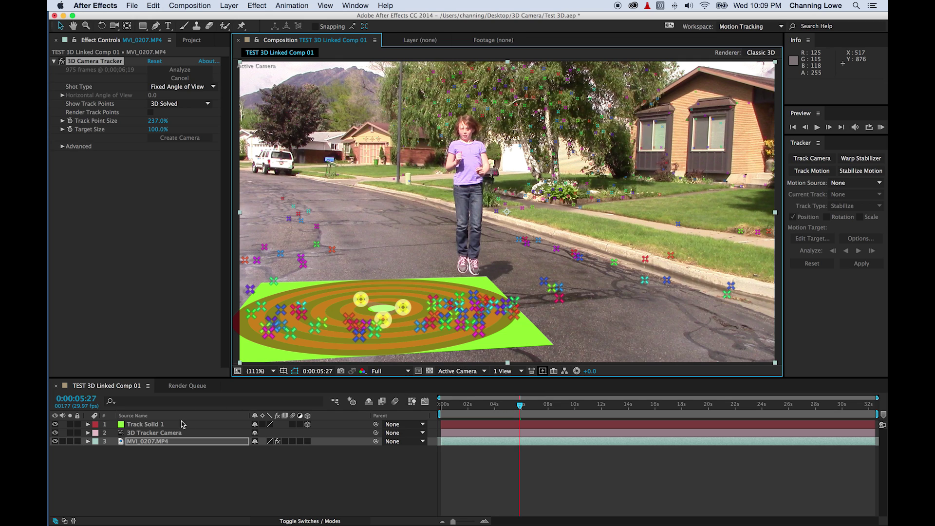
- Rename the new track solid layer as SOLID 01 and deselect it
left_click(155, 425)
key("Return")
type("SOLID 01")
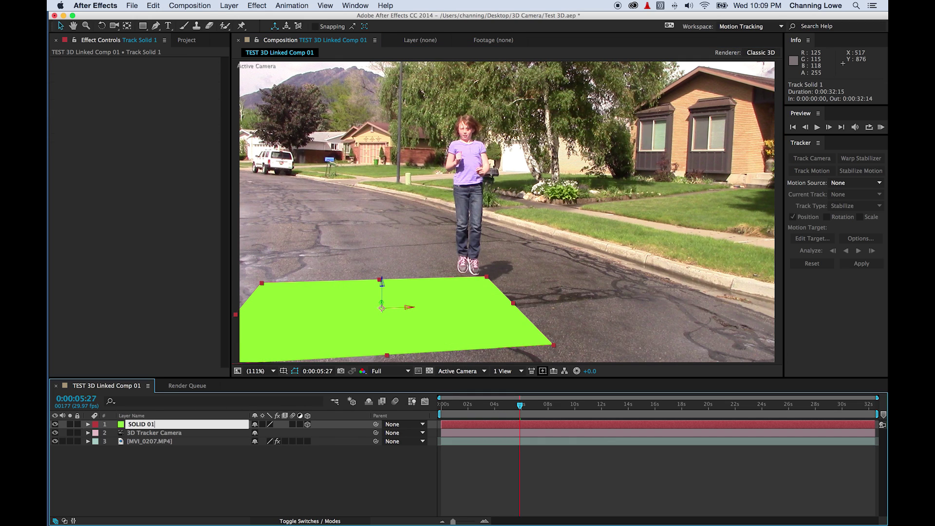
key("Return")
left_click(149, 449)
- Move the Premiere Pro playhead to the second still's marker, switch back to After Effects and set the current time to 0:00:10:02
key("super+Tab")
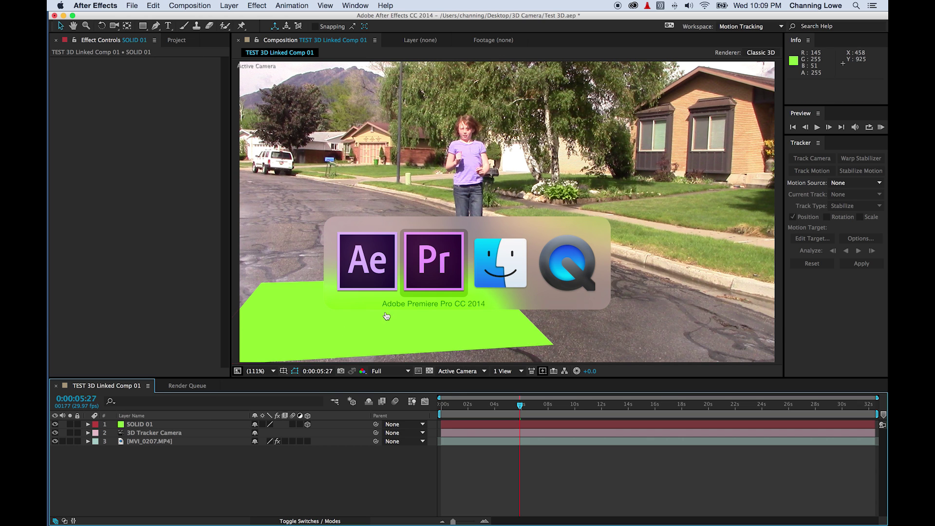
left_click_drag(502, 353, 530, 350)
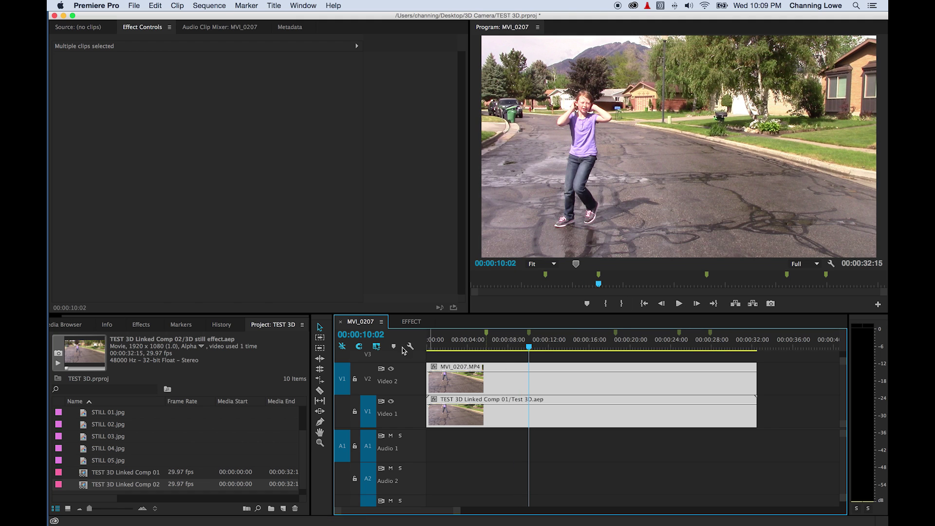
key("super+Tab")
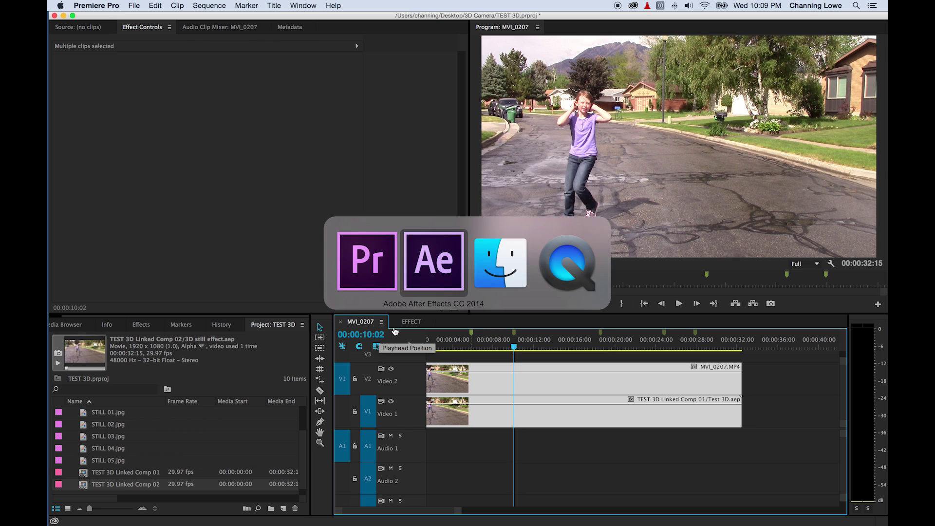
left_click(89, 401)
type("10:")
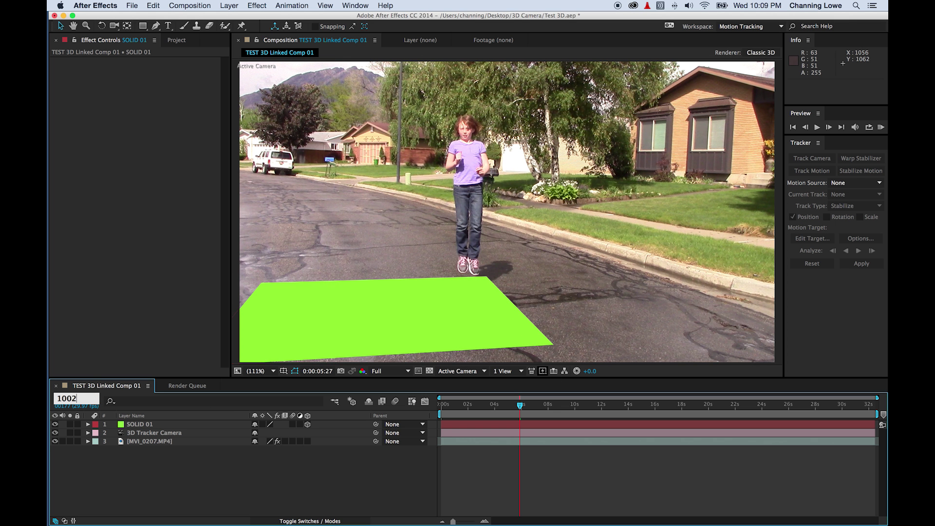
type("02")
key("Return")
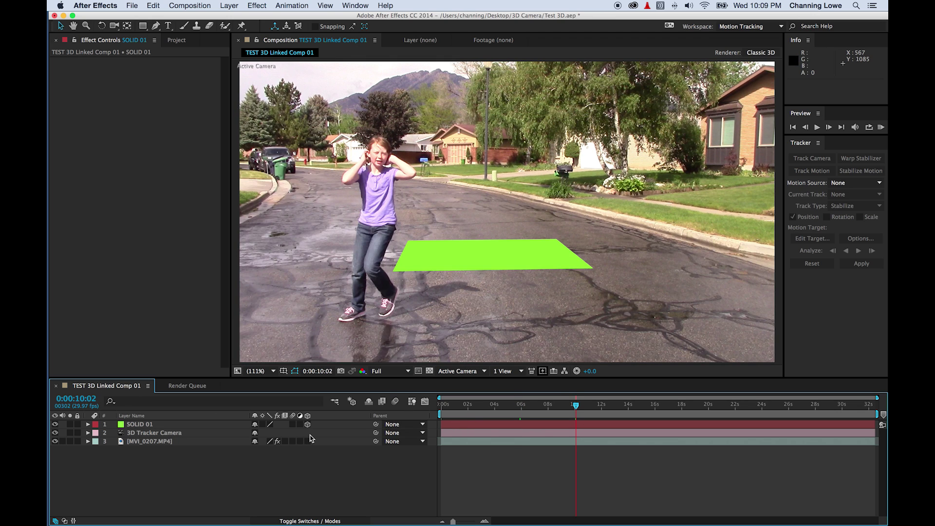
- Show MVI_0207.MP4's track points, create a solid from those on the road beside the girl's feet, and name it SOLID 02
left_click(143, 442)
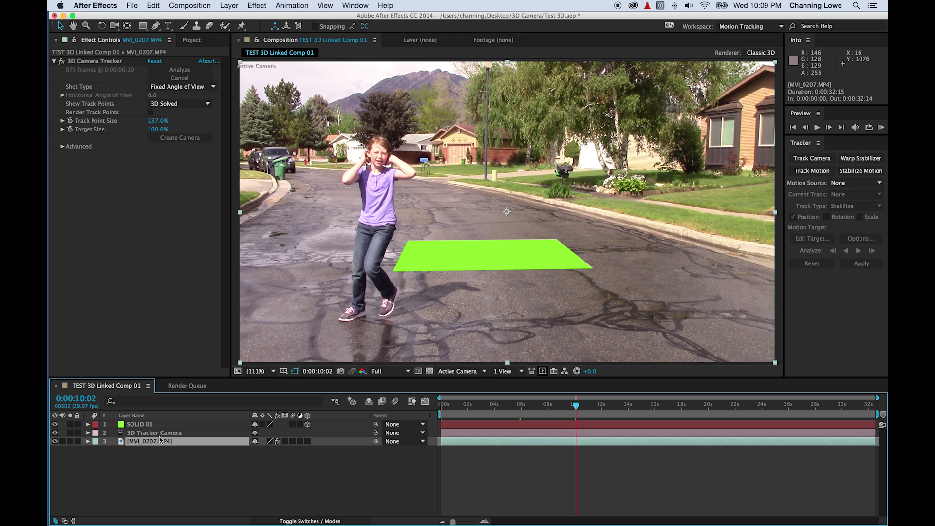
left_click(110, 63)
mouse_move(464, 326)
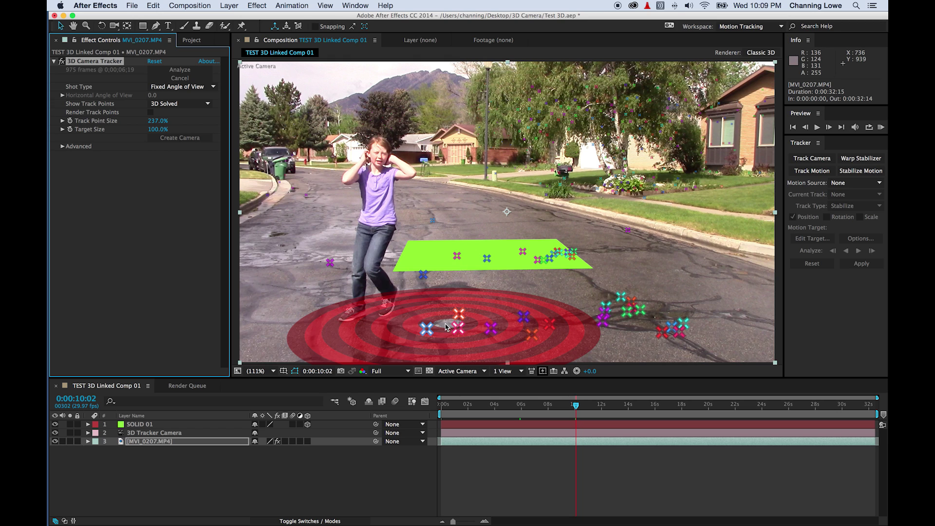
right_click(446, 327)
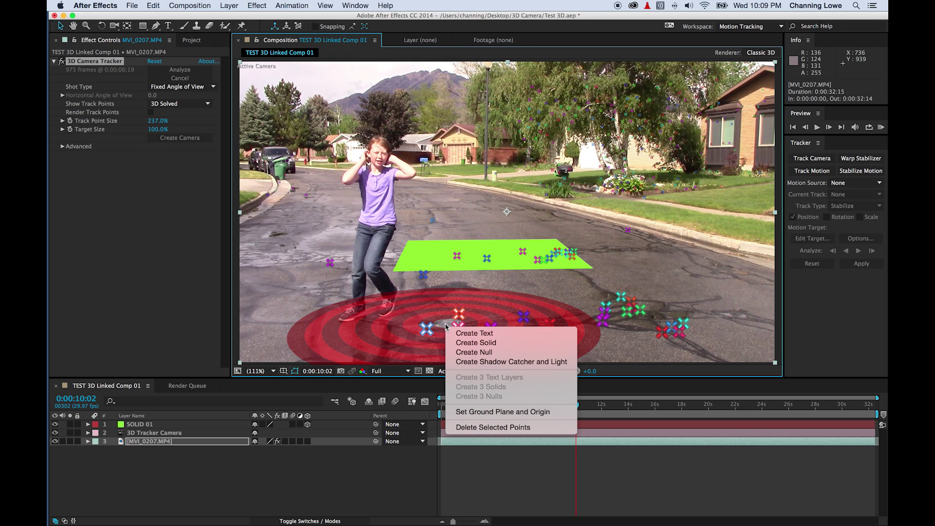
left_click(463, 343)
key("Return")
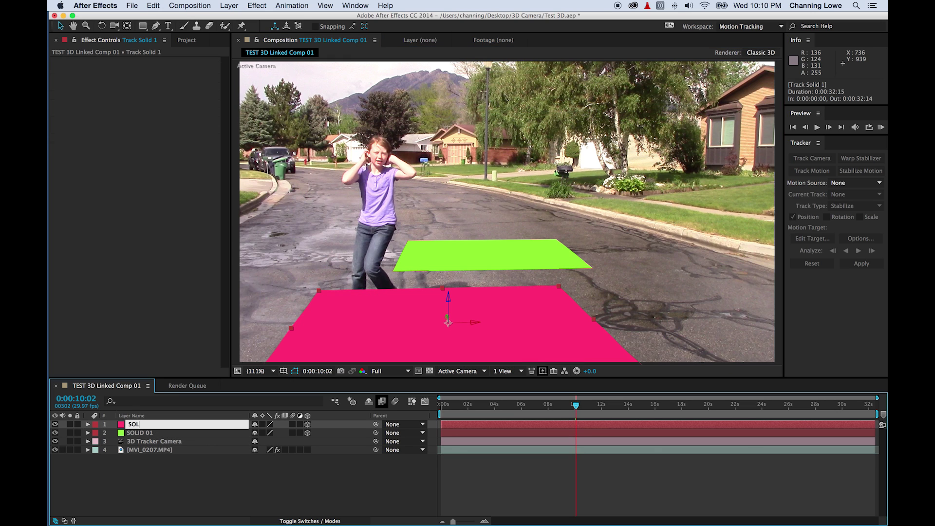
type("SOLID 02")
key("Return")
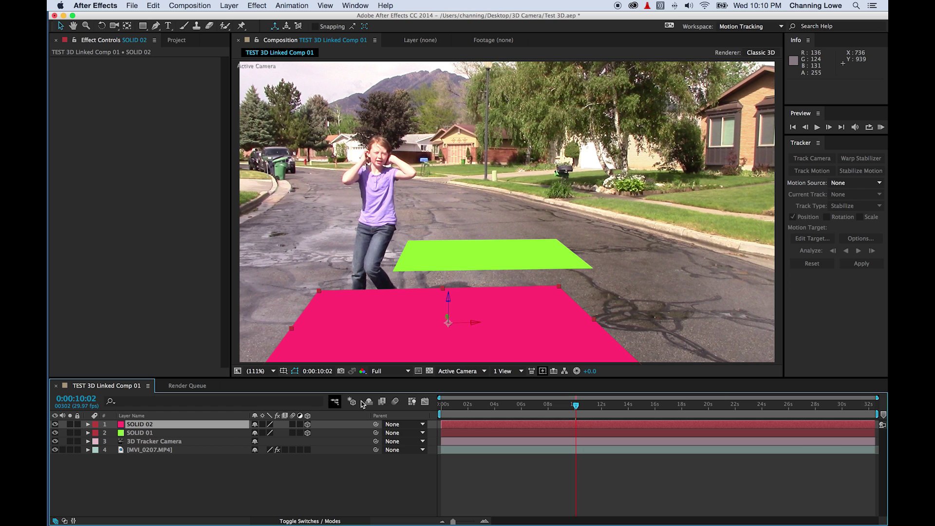
- Switch to Premiere Pro, move the playhead to the last still's marker at 00:00:27:27, and return to After Effects
key("super+Tab")
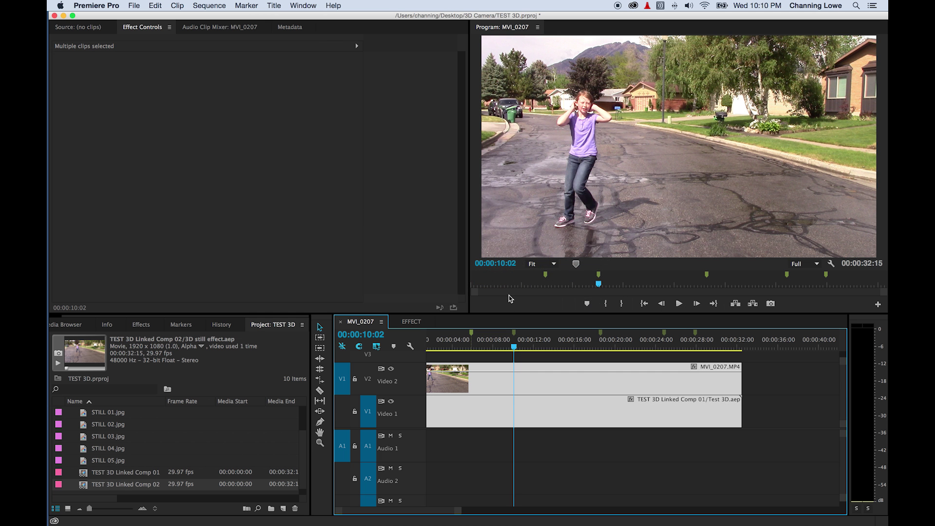
left_click_drag(563, 341, 601, 342)
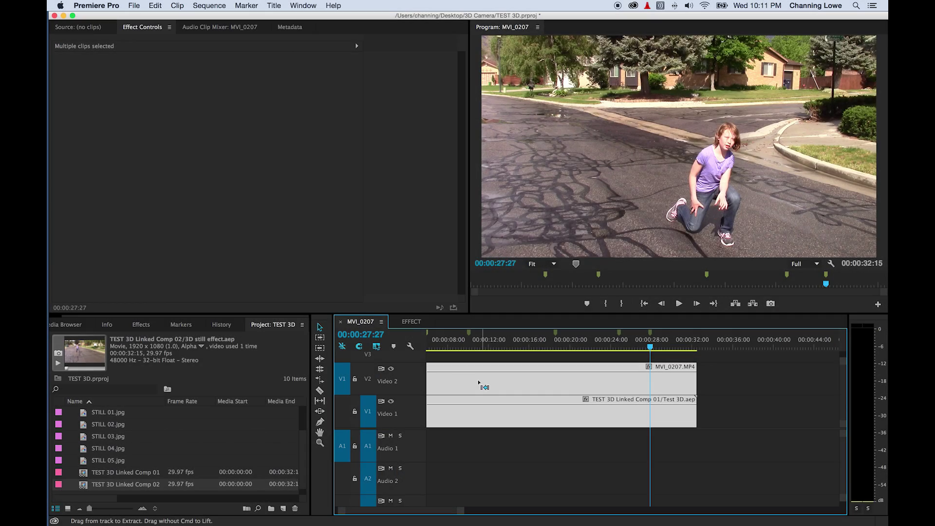
key("super+Tab")
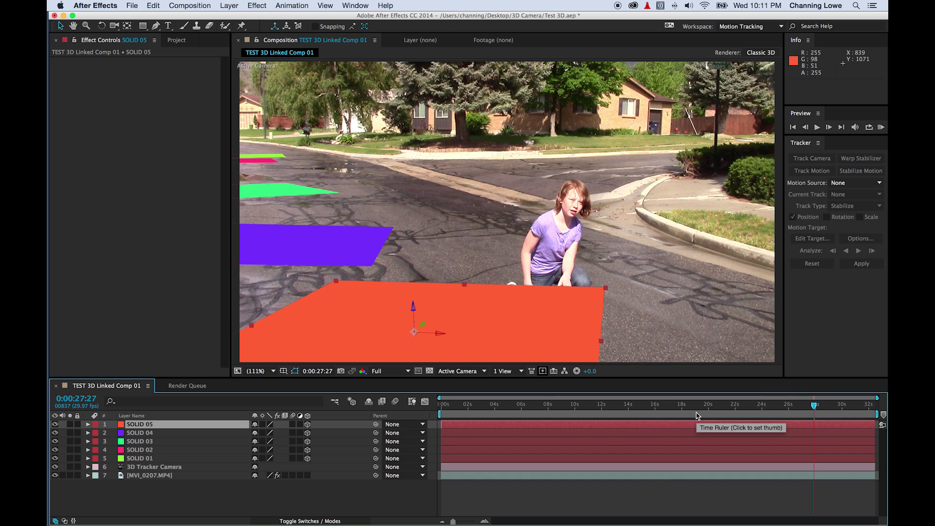
- Scrub back through the composition to 0:00:08:14 and set the preview resolution to Half
left_click_drag(762, 404, 555, 404)
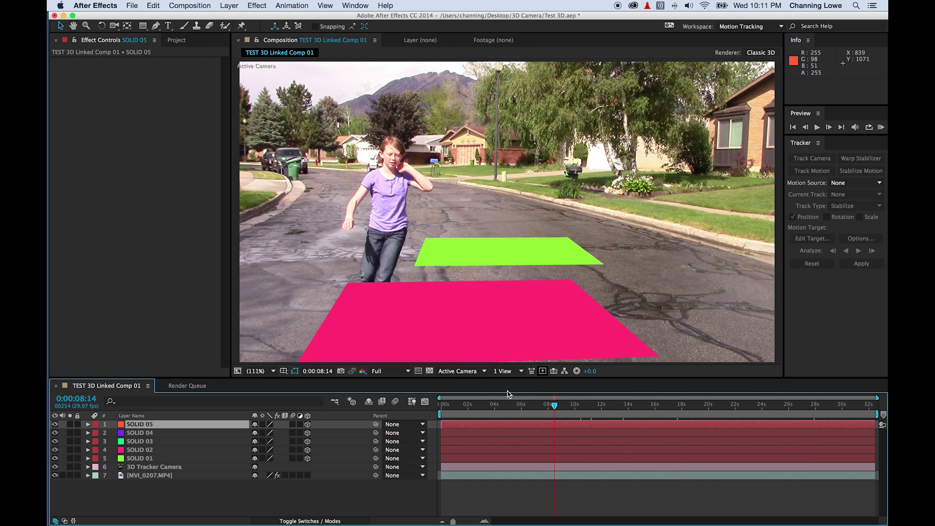
left_click(397, 371)
left_click(385, 405)
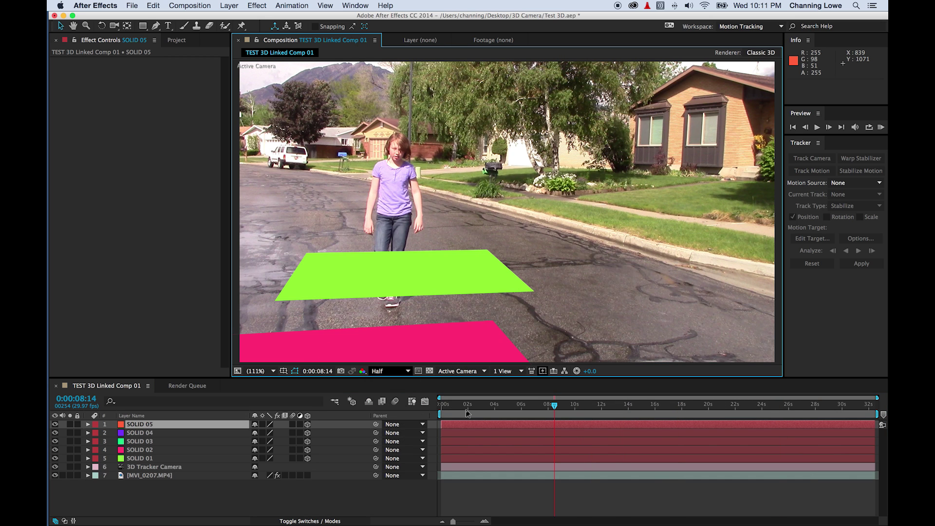
- Play and scrub through the composition to check how the colored solids track with the road
left_click(442, 405)
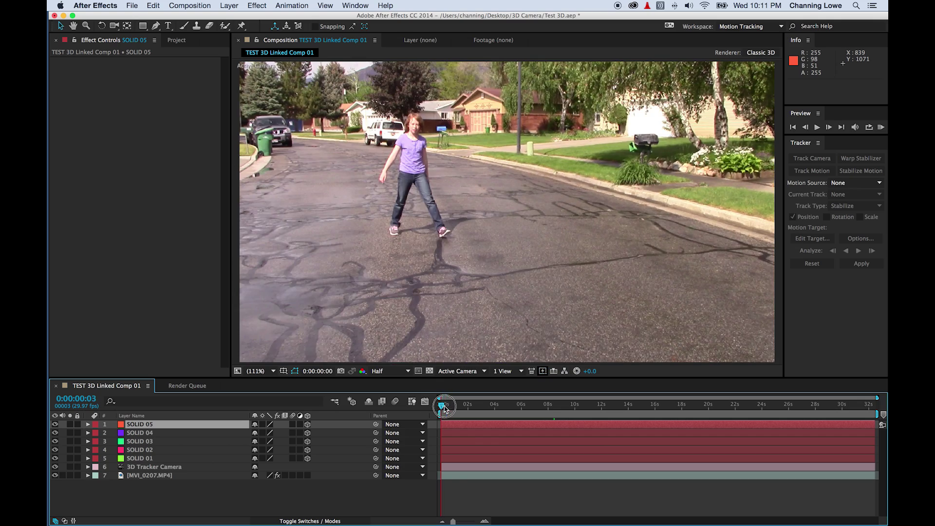
left_click(458, 409)
key("space")
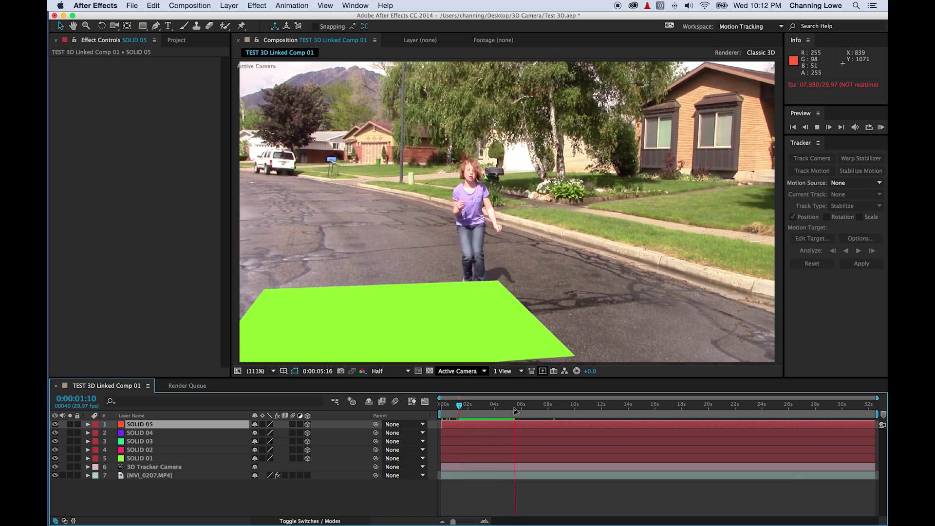
left_click_drag(514, 410, 688, 429)
key("space")
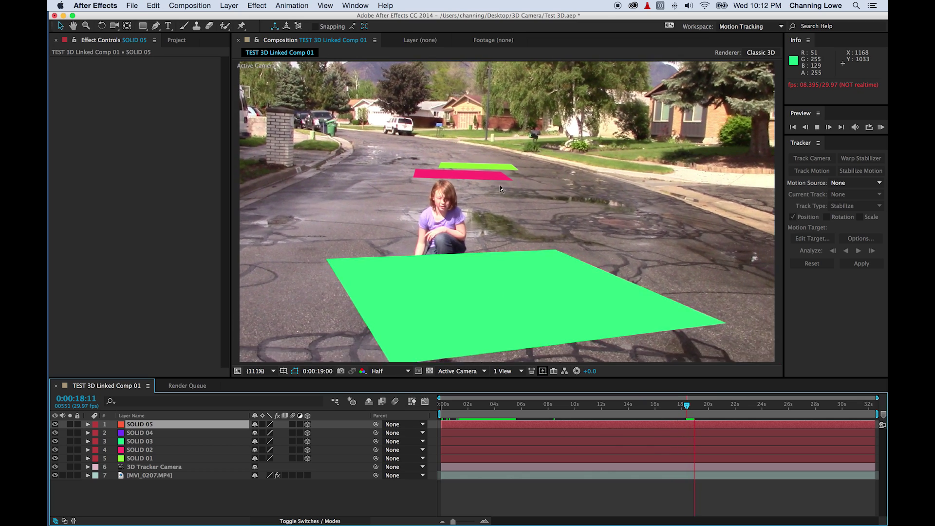
left_click(621, 408)
left_click_drag(621, 408, 472, 406)
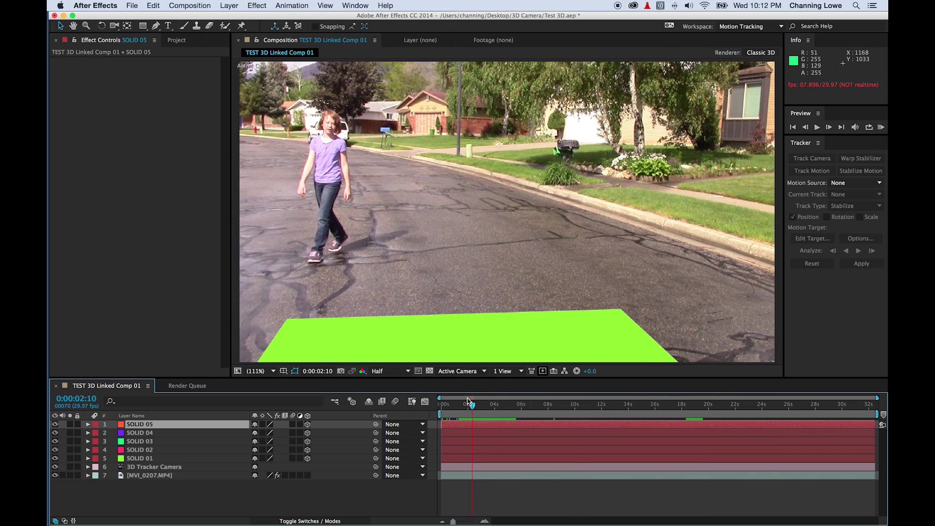
- Select SOLID 01, find the first still's marker in Premiere Pro, and set the After Effects current time to 0:00:05:27
left_click(134, 460)
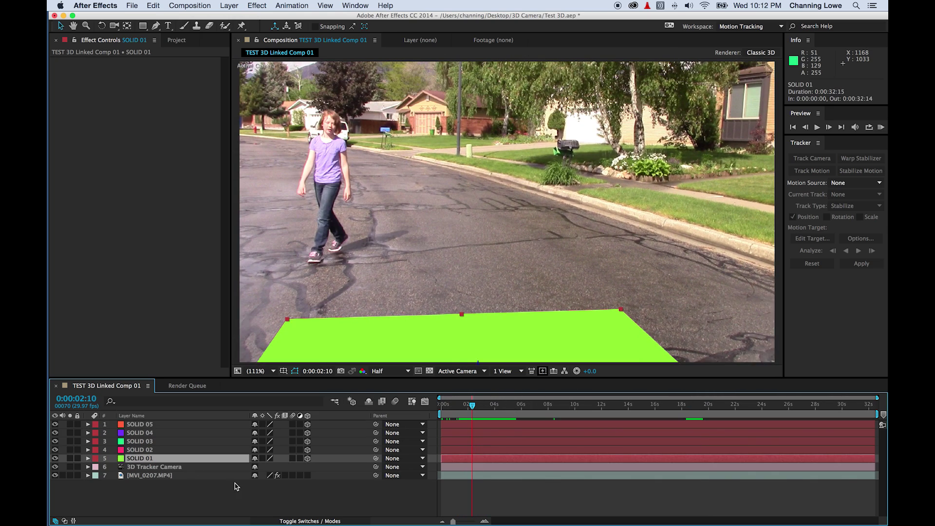
key("super+Tab")
left_click(470, 342)
mouse_move(471, 344)
left_mouse_down()
mouse_move(382, 340)
mouse_move(470, 341)
mouse_move(484, 350)
left_mouse_up()
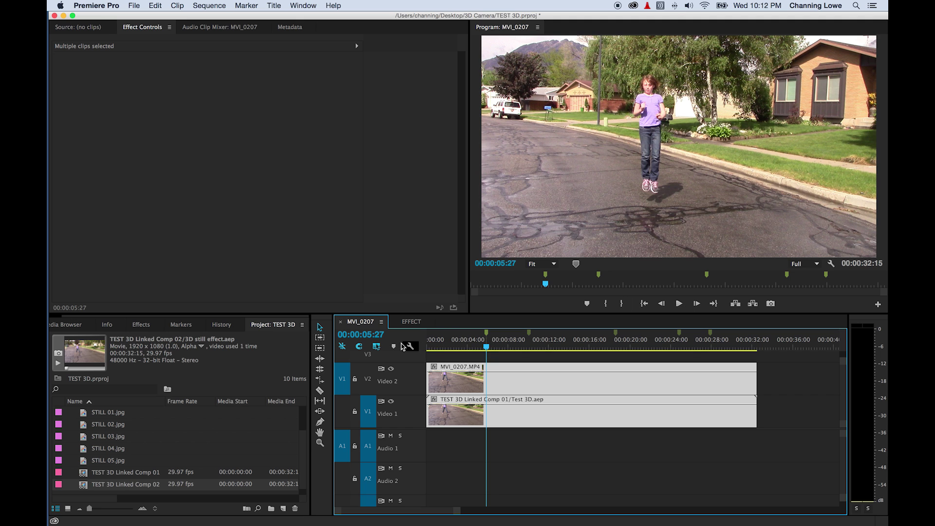
key("super+Tab")
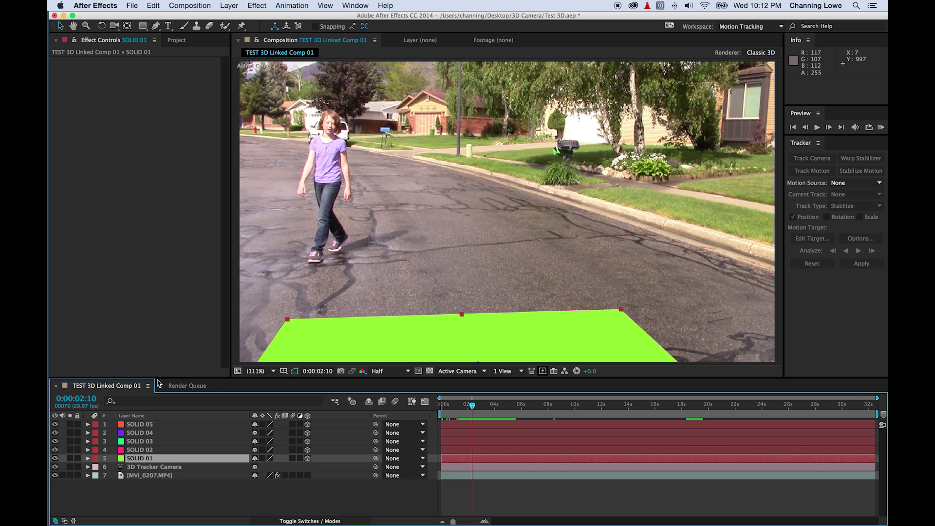
left_click(89, 398)
type("5:")
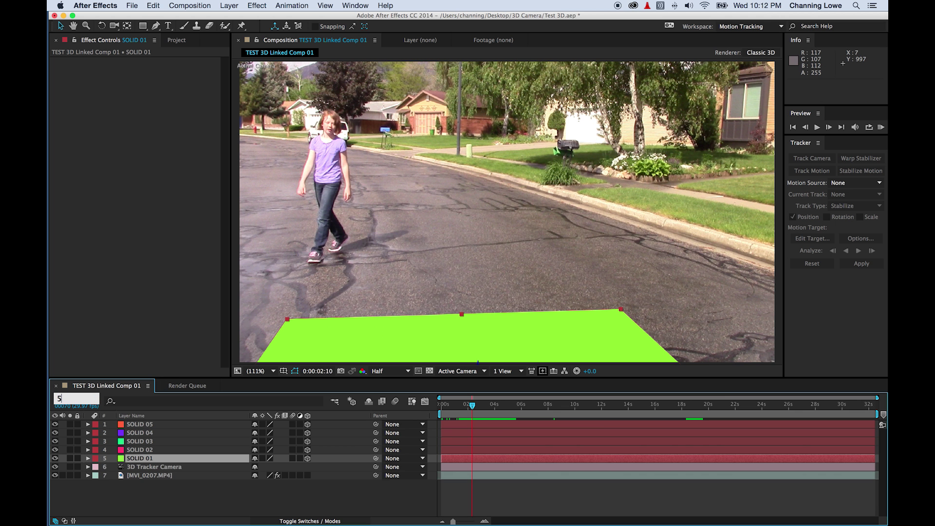
type("27")
key("Return")
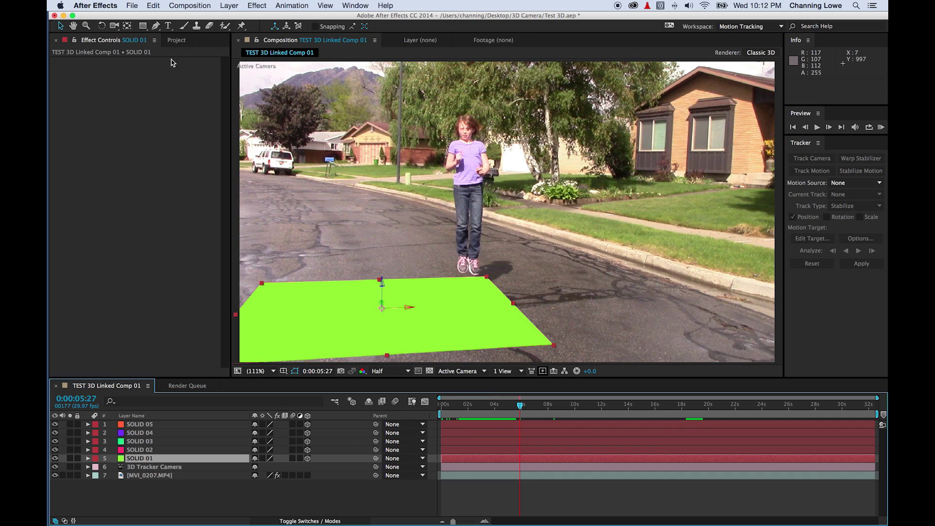
- Replace the source of the SOLID 01 layer with STILL 01.png from the project files
left_click(178, 48)
left_click(176, 40)
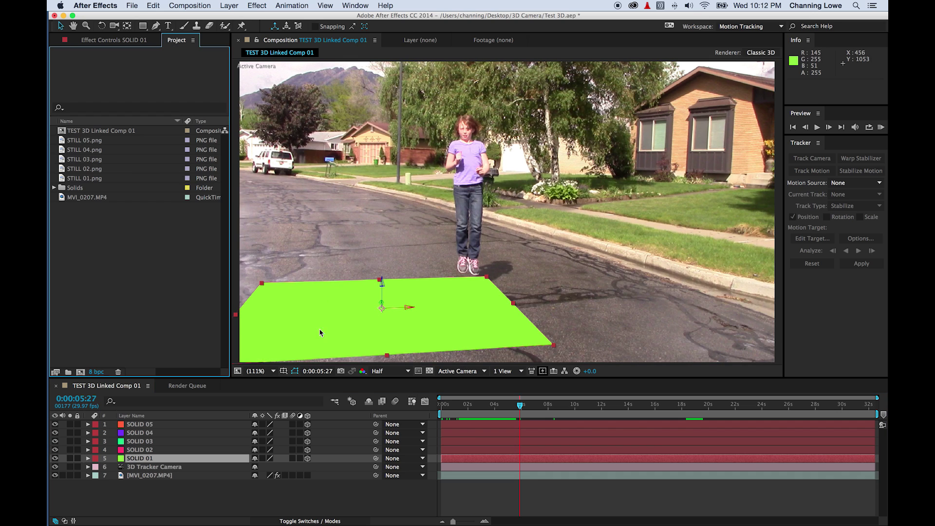
scroll(148, 288, "right", 2)
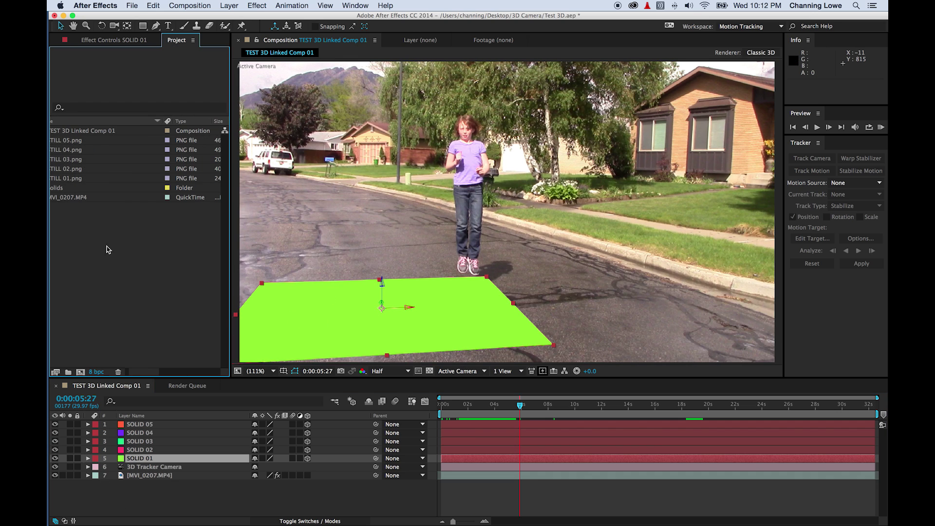
scroll(111, 236, "left", 2)
left_click(77, 178)
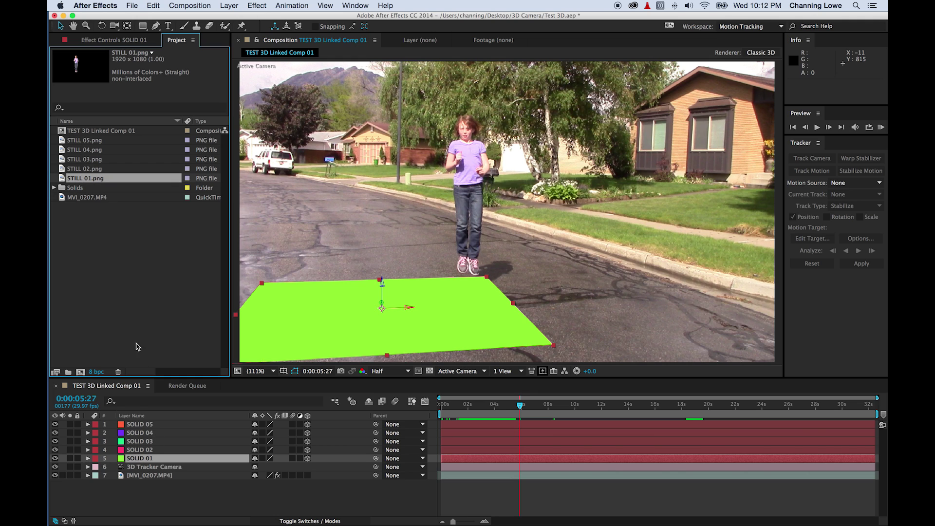
left_click_drag(85, 181, 148, 460)
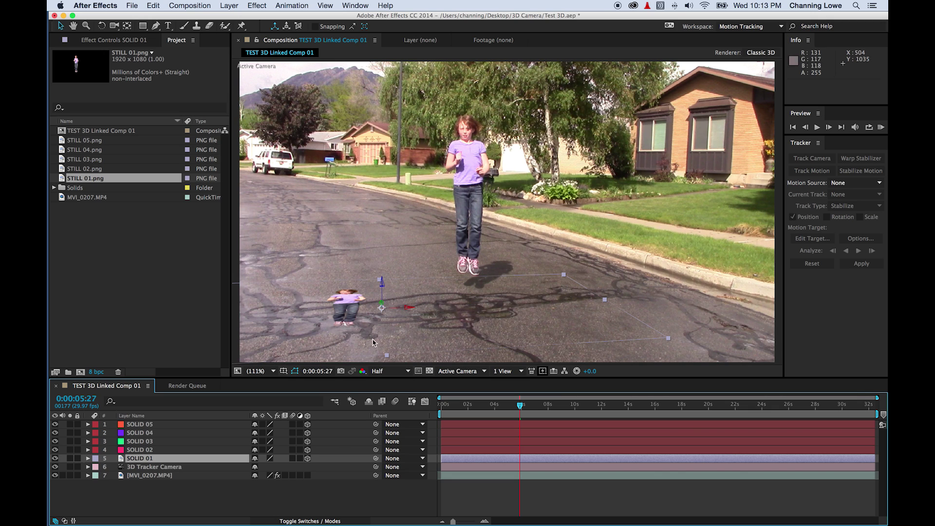
- Stand the SOLID 01 cutout upright by setting its X Rotation to 89°
left_click(88, 458)
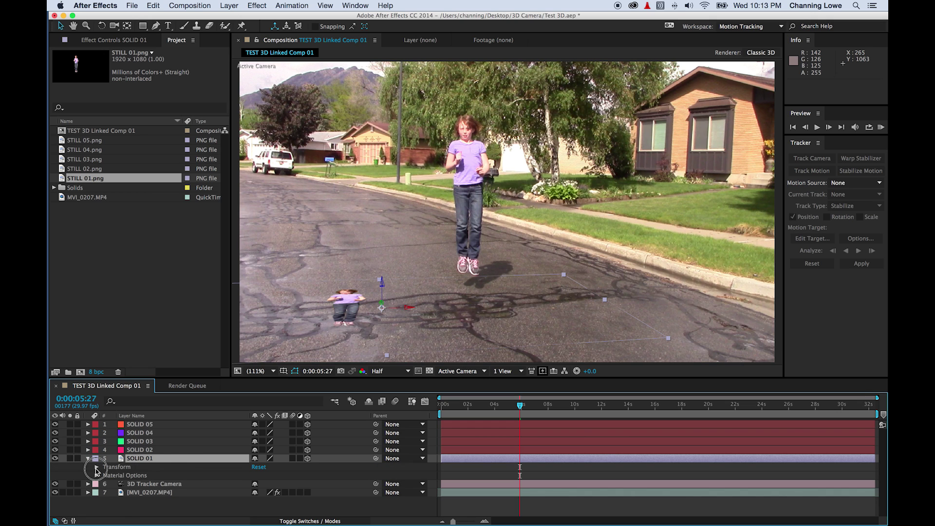
left_click(95, 469)
scroll(146, 468, "down", 2)
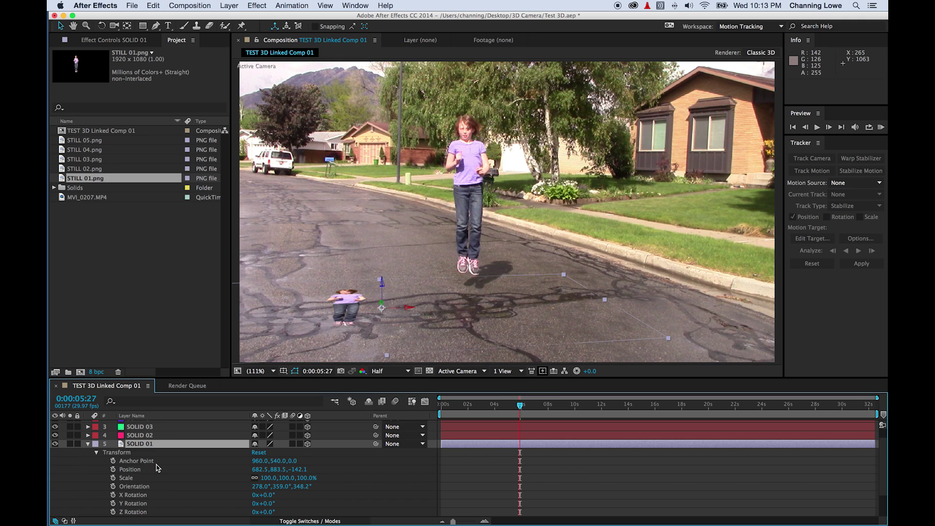
scroll(157, 468, "down", 4)
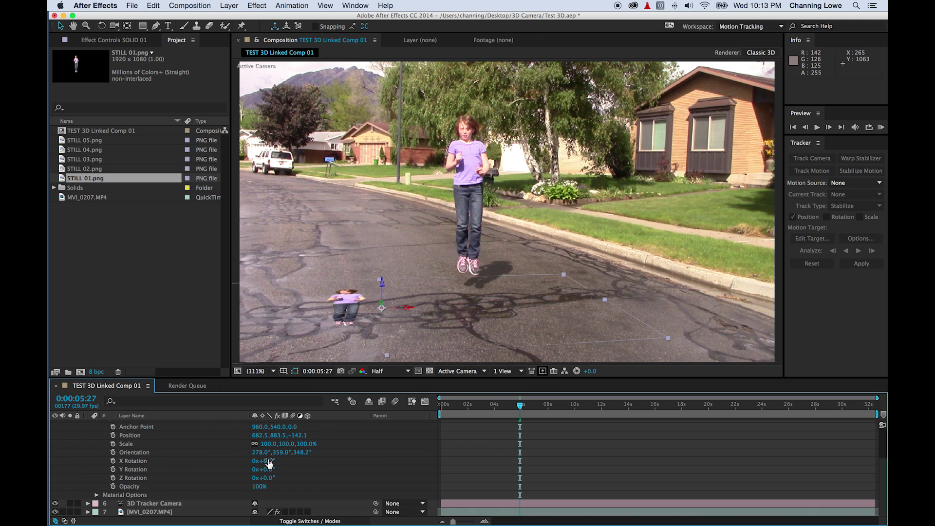
left_click_drag(269, 466, 288, 468)
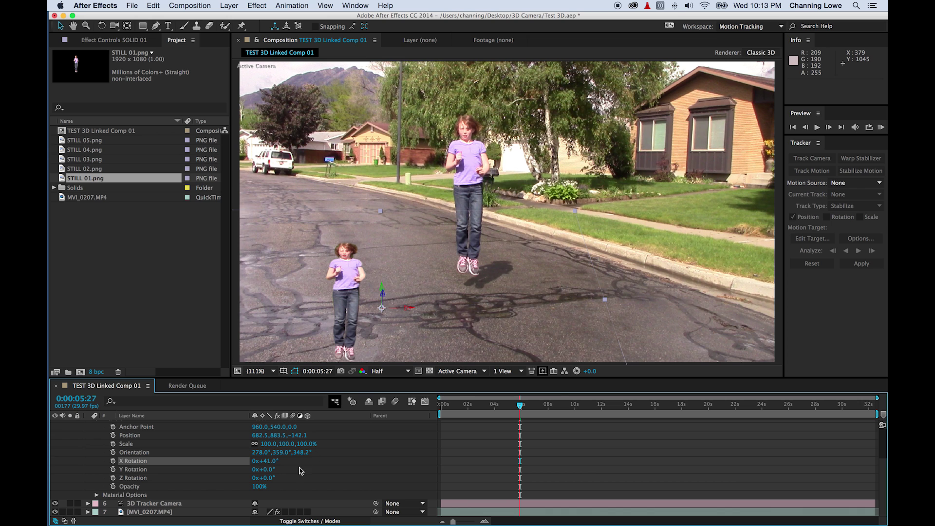
left_click_drag(274, 467, 299, 467)
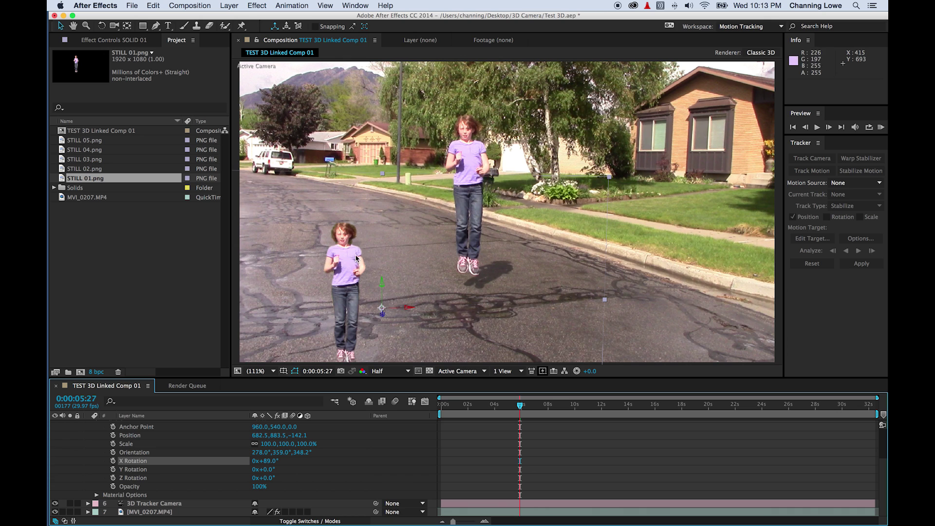
- Move the SOLID 01 cutout over the girl in the footage, to a position of about 1162, 474, -91
left_click_drag(382, 289, 381, 190)
left_click_drag(409, 218, 533, 221)
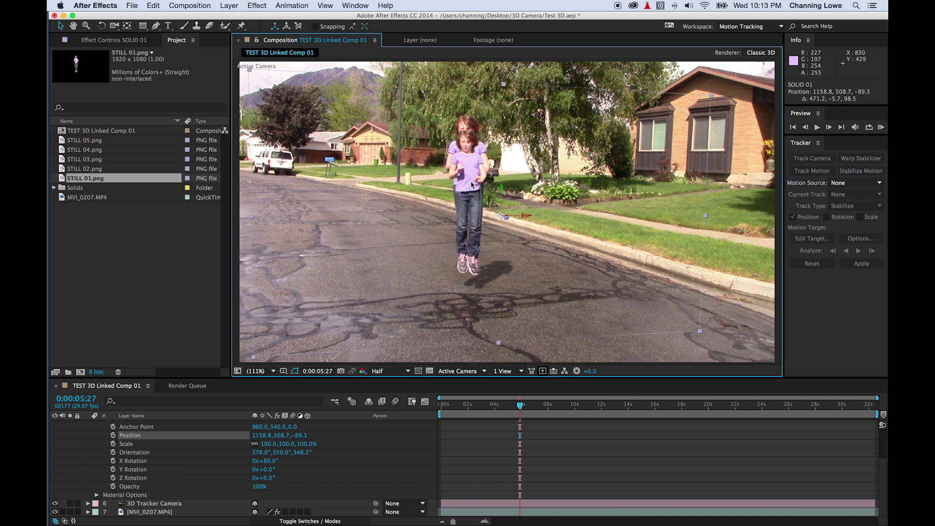
scroll(471, 180, "up", 5)
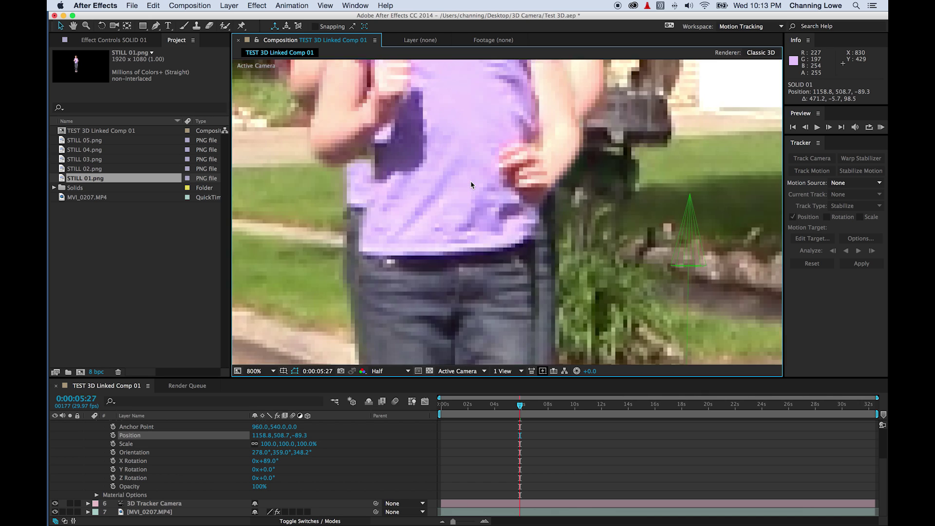
scroll(471, 180, "down", 7)
scroll(471, 181, "up", 2)
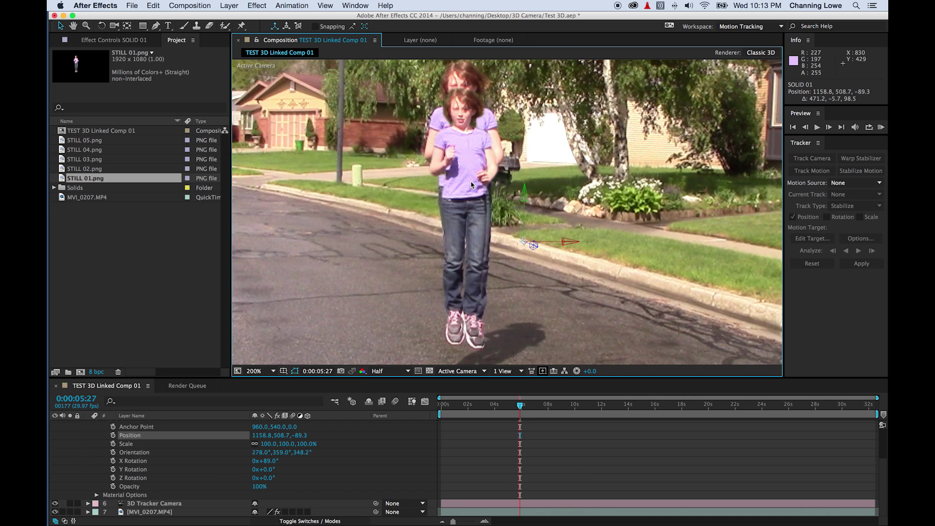
left_click_drag(528, 204, 528, 189)
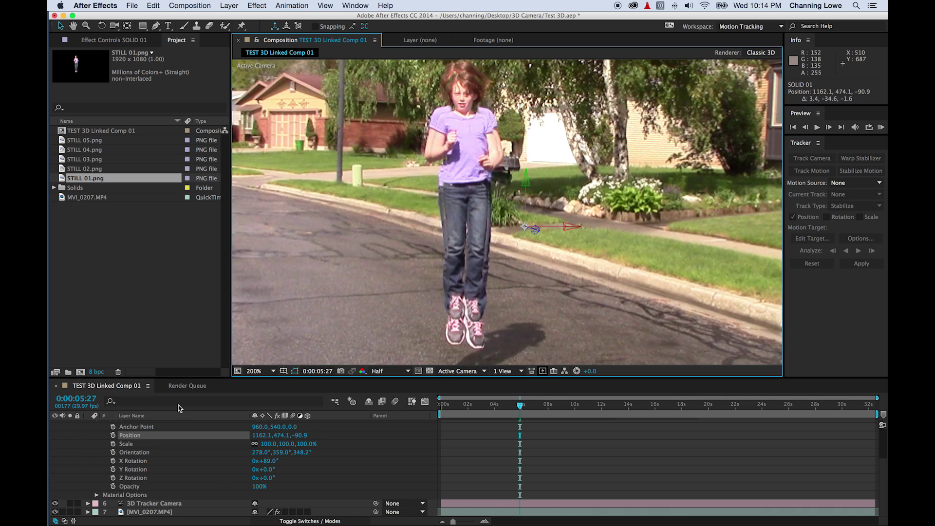
- Scale the SOLID 01 cutout up to 117% and realign it with the girl at about 1176.5, 494.7, -85.3
left_click_drag(294, 447, 314, 444)
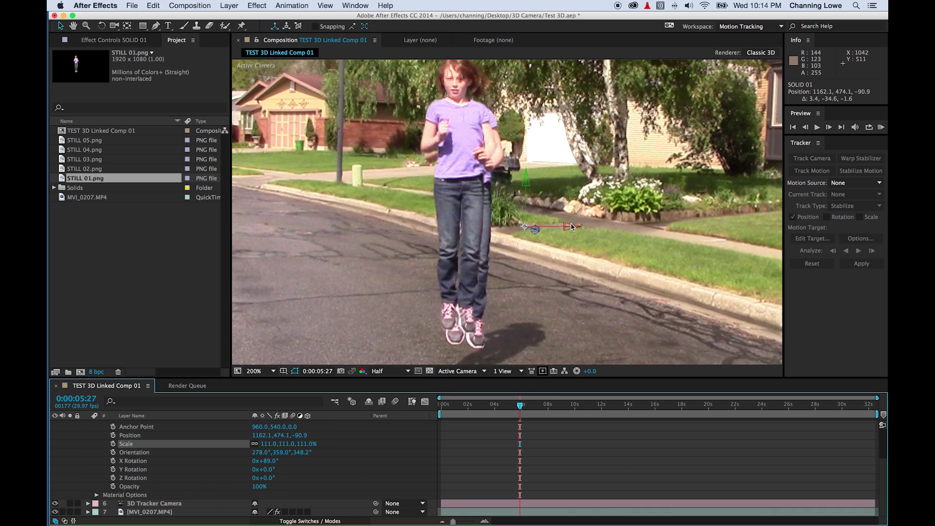
left_click_drag(560, 227, 566, 228)
left_click_drag(533, 192, 535, 201)
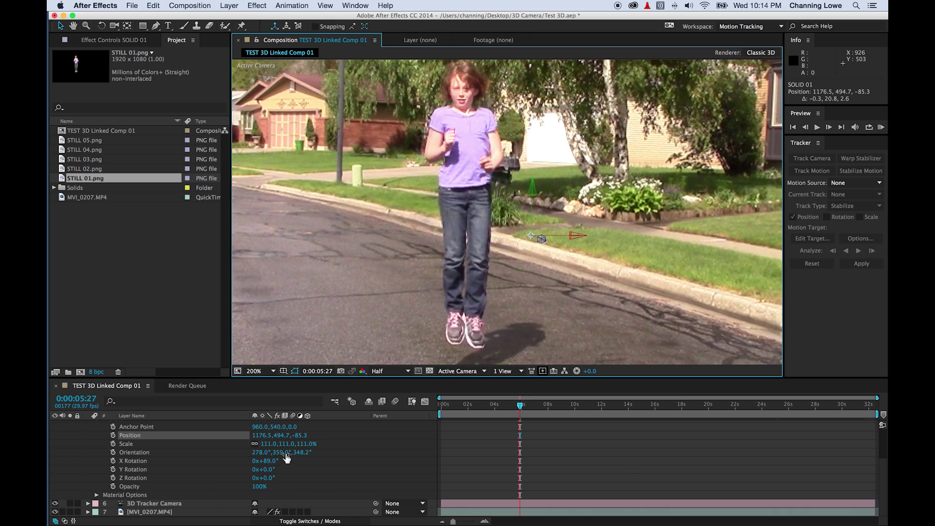
left_click_drag(285, 447, 288, 448)
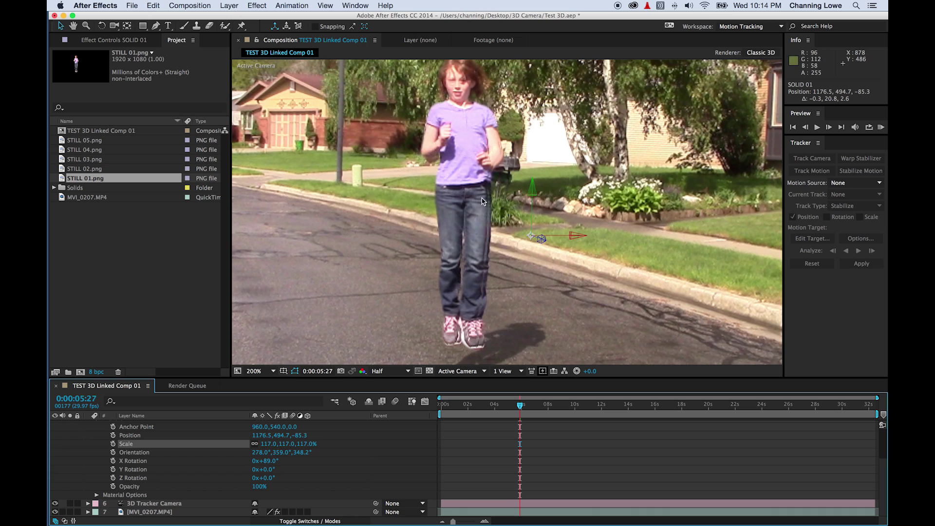
- Move the SOLID 01 layer's anchor point onto the girl's torso with the Pan Behind tool, at about 834, 417, 42
left_click(122, 25)
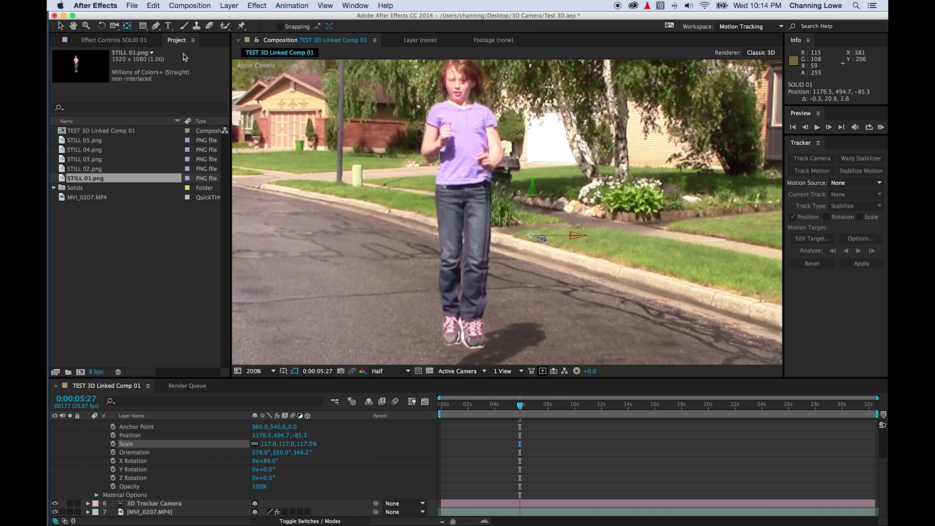
left_click_drag(532, 237, 475, 184)
left_click_drag(469, 176, 466, 174)
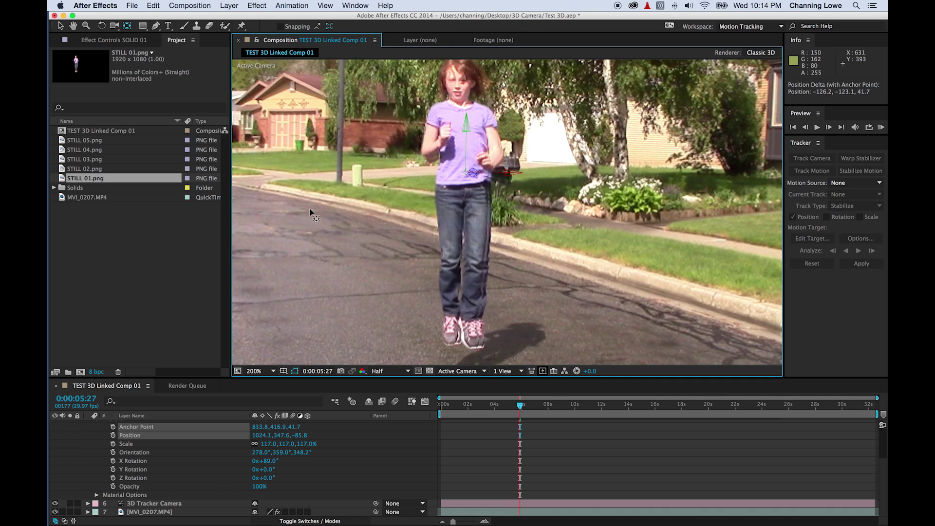
key("v")
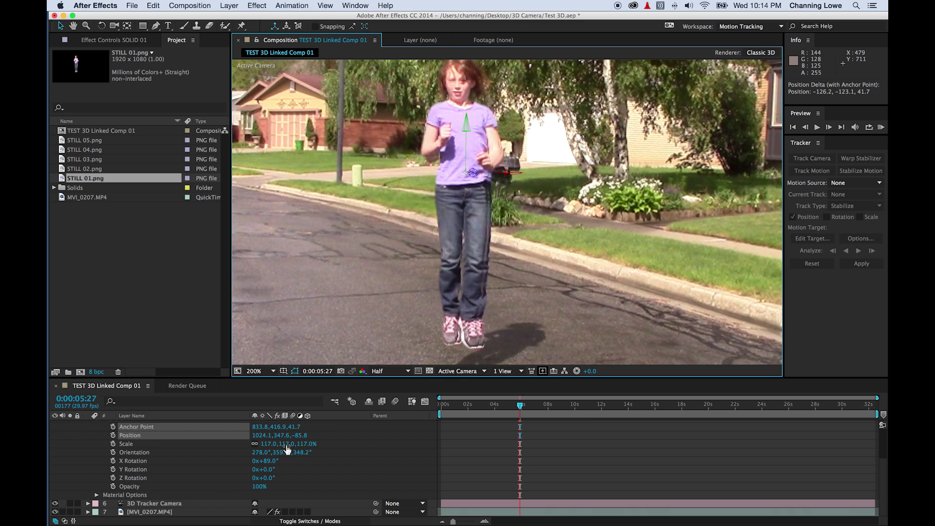
- Scale the SOLID 01 cutout to 122% and shift its X position to about 1035.8 to cover the girl
left_click_drag(287, 449, 291, 450)
left_click(494, 176)
left_click_drag(494, 172, 500, 172)
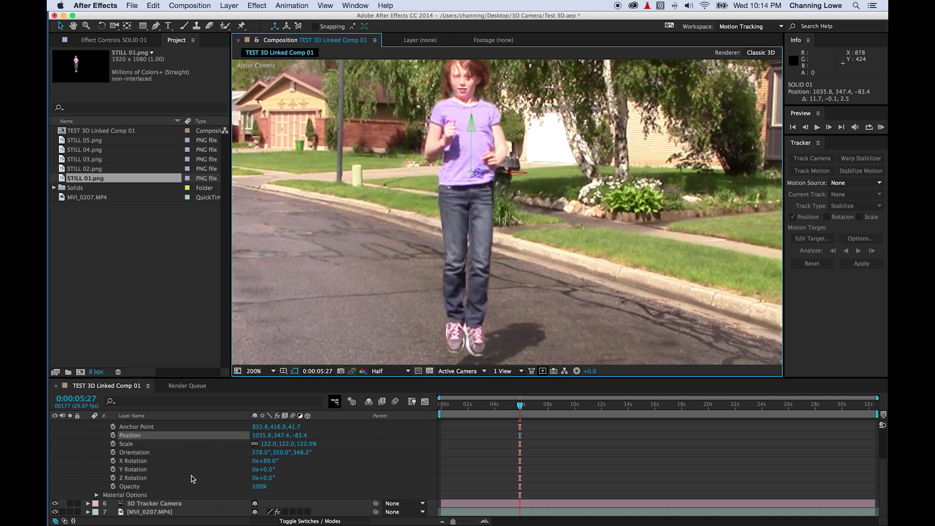
- Lower the SOLID 01 opacity to 63% and align the cutout with the footage at about 1029.8, 357.4, -83.4
key("t")
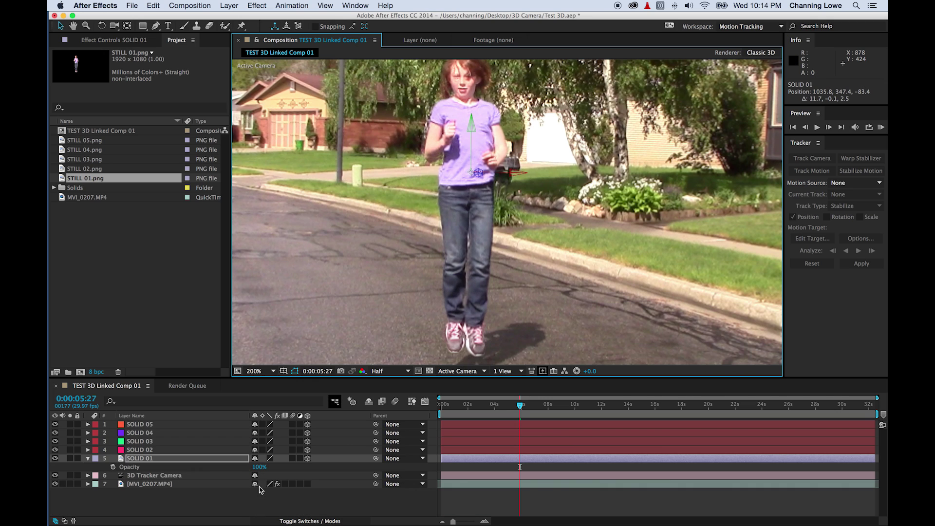
left_click_drag(256, 468, 237, 469)
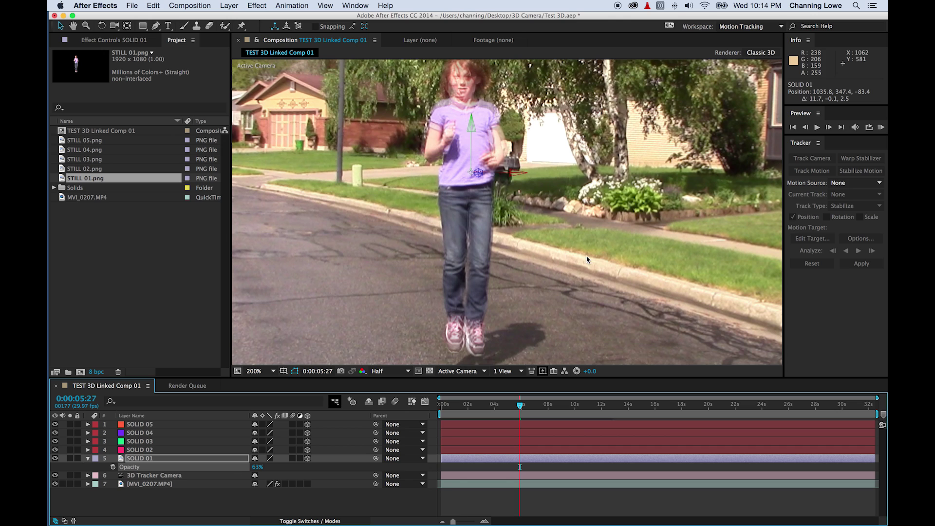
left_click(473, 145)
left_click_drag(473, 145, 470, 151)
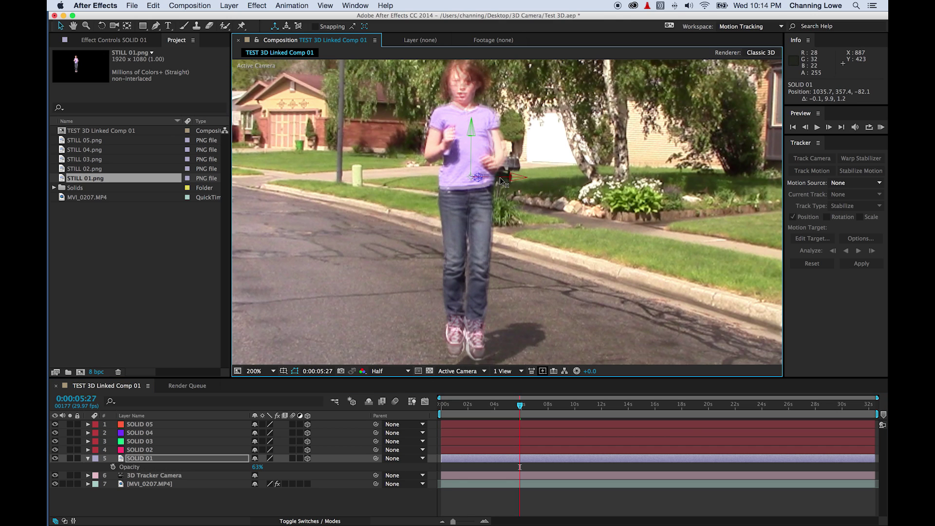
left_click_drag(501, 179, 498, 180)
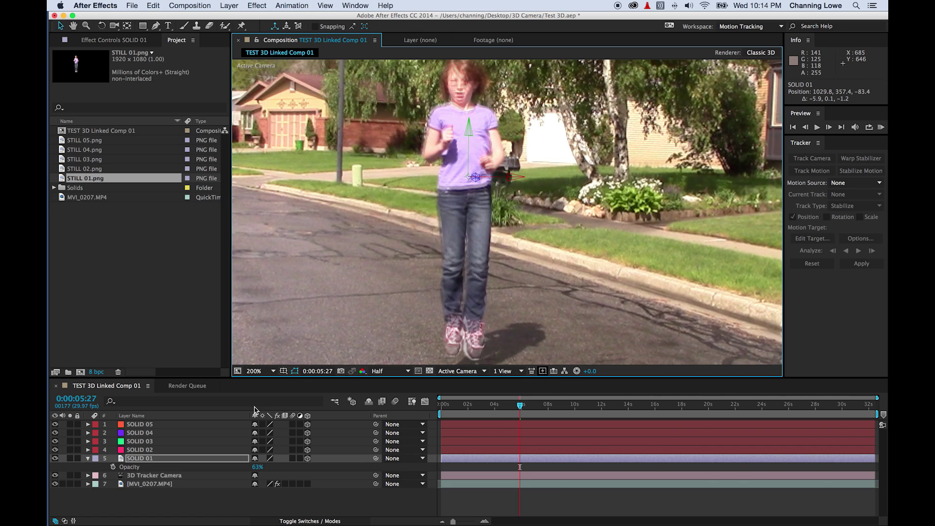
- Reduce the SOLID 01 scale to 115%, nudge its X position to about 1031.9, and restore its opacity to 100%
key("t")
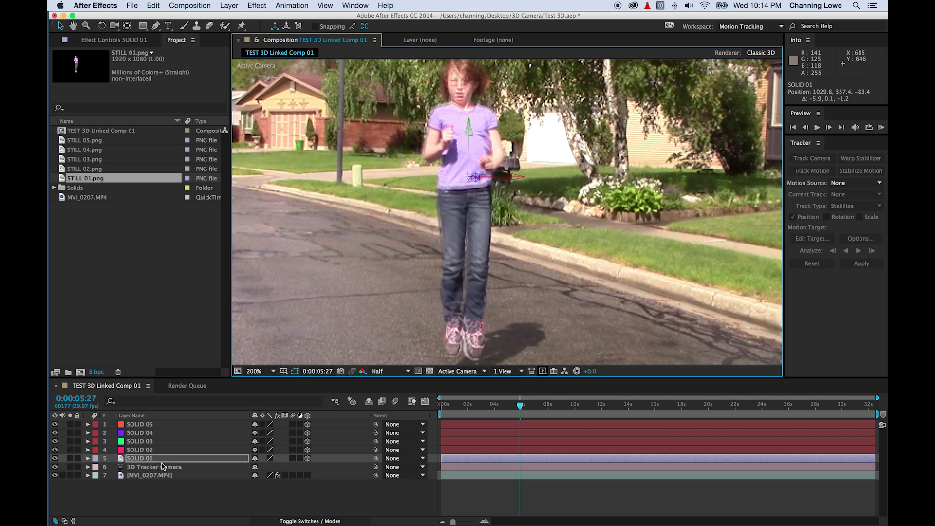
key("s")
left_click(277, 466)
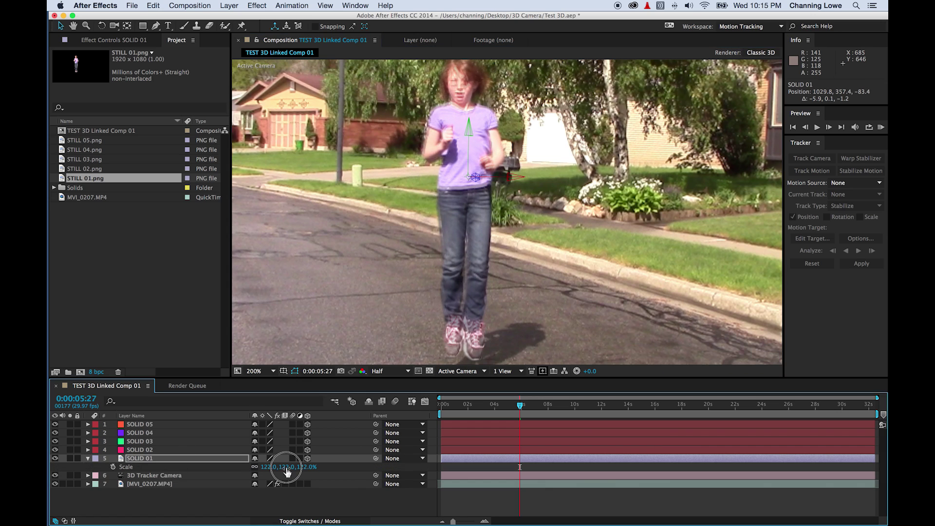
left_click_drag(286, 471, 284, 472)
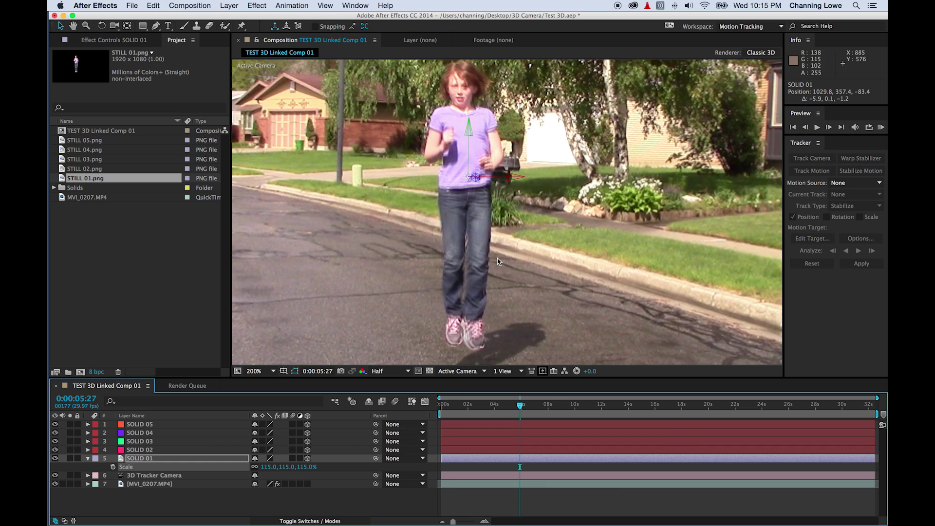
key("t")
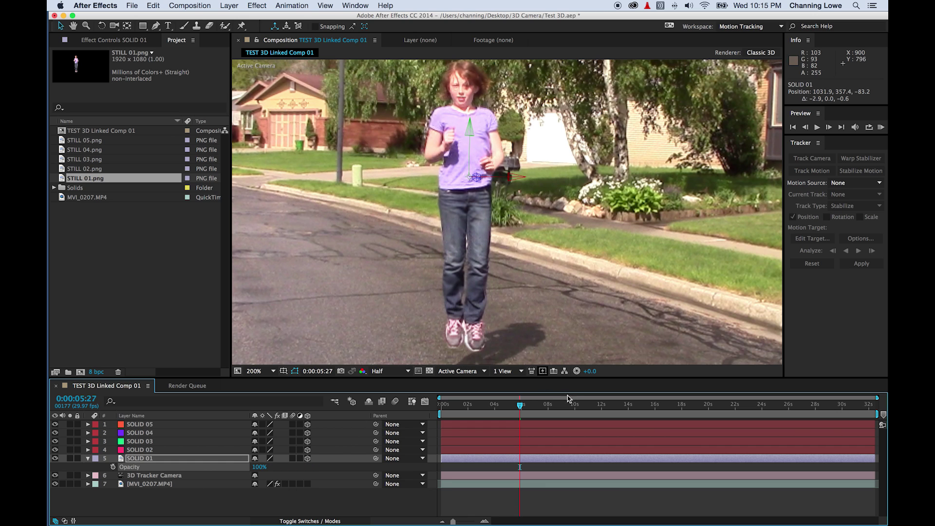
- Scrub back and play the composition from the start to 0:00:05:27 to check how the frozen cutout tracks
key("shift+slash")
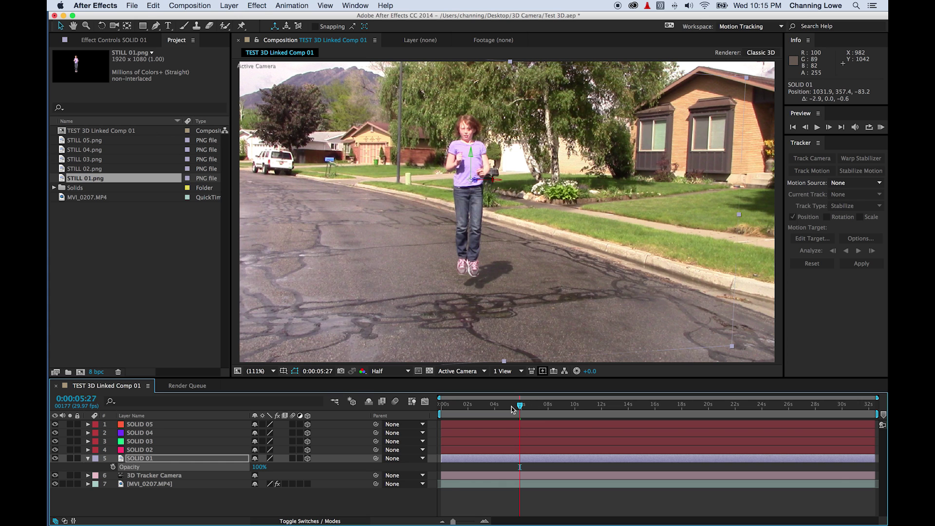
left_click_drag(512, 408, 490, 407)
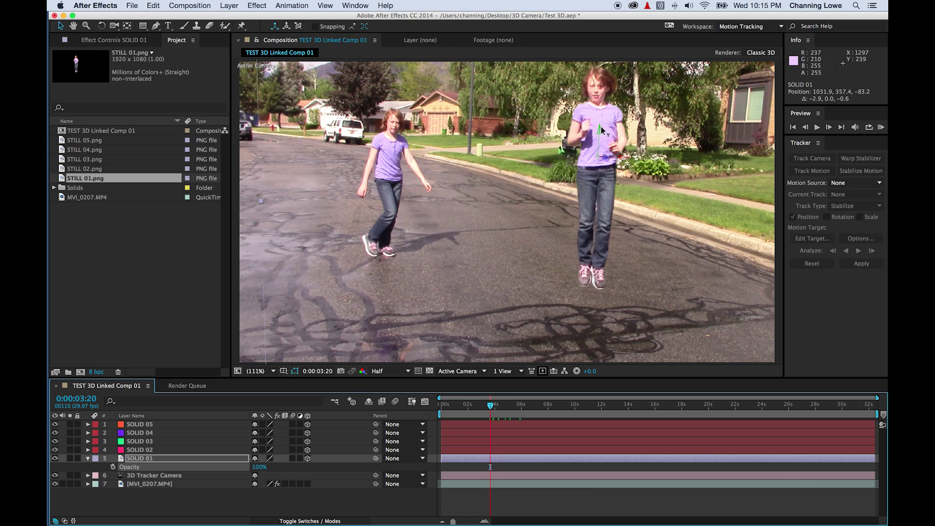
left_click_drag(471, 401, 429, 407)
key("space")
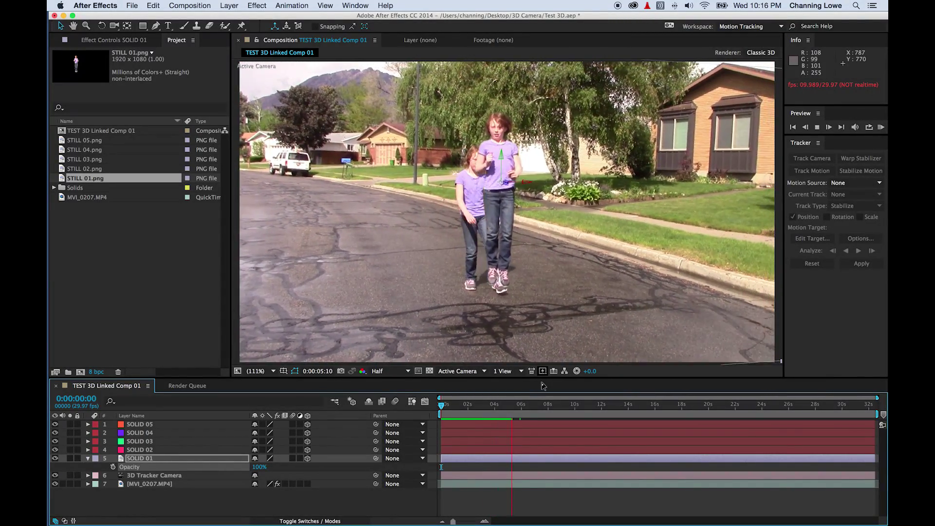
key("space")
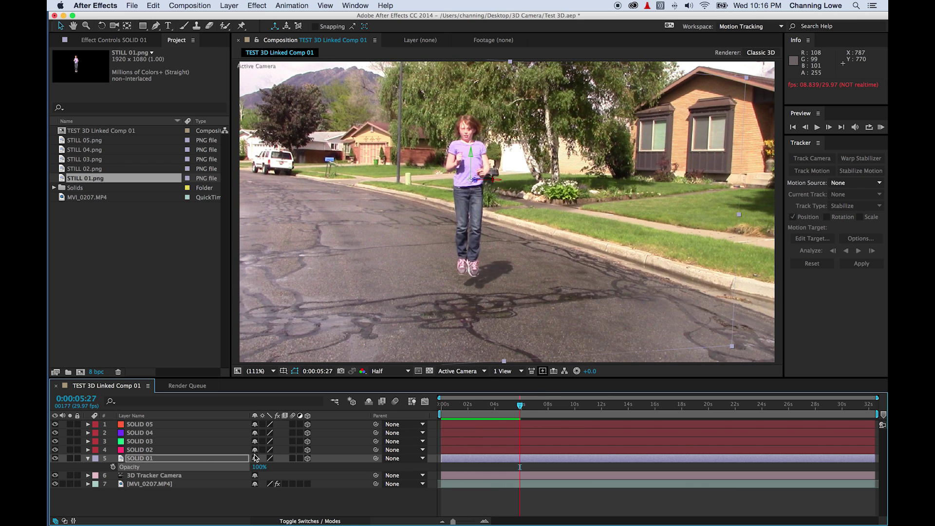
- Trim the end of the SOLID 01 layer at 0:00:05:27 and play across the cut to check the transition
left_click(168, 461)
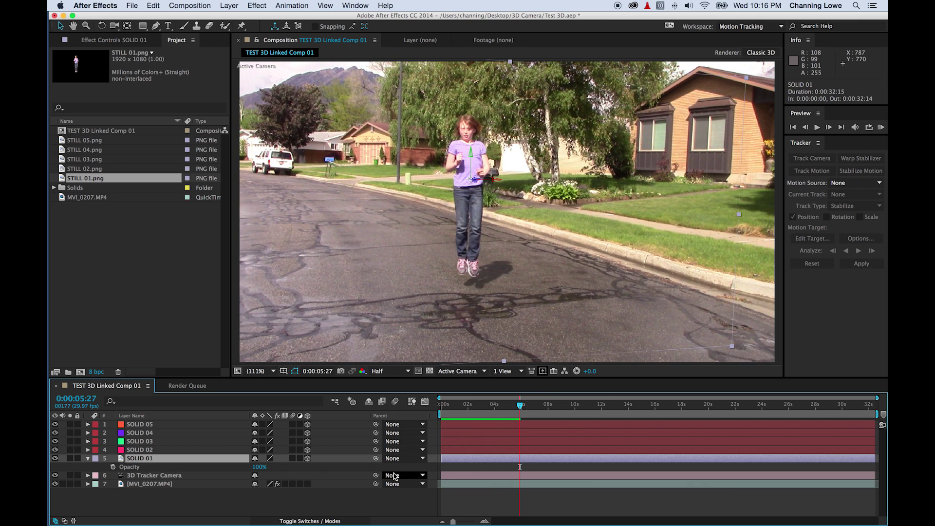
key("alt+bracketright")
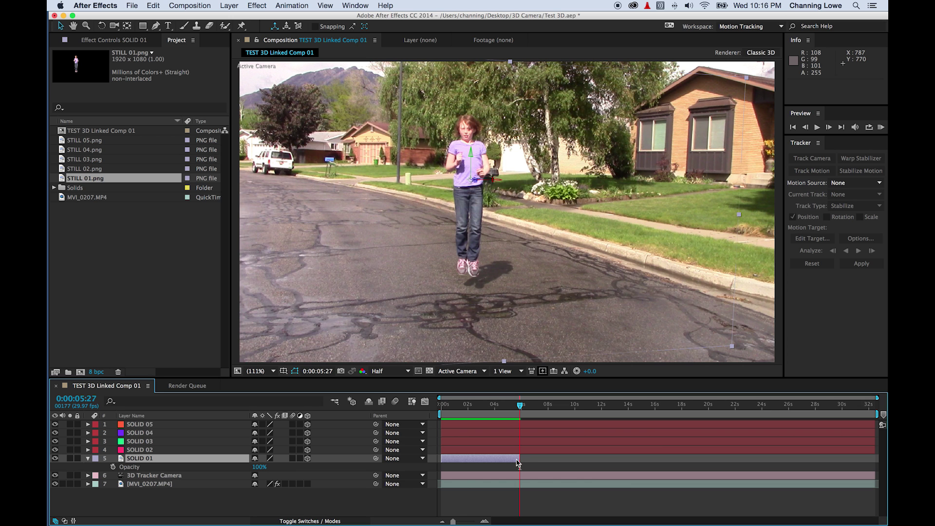
left_click_drag(520, 403, 508, 402)
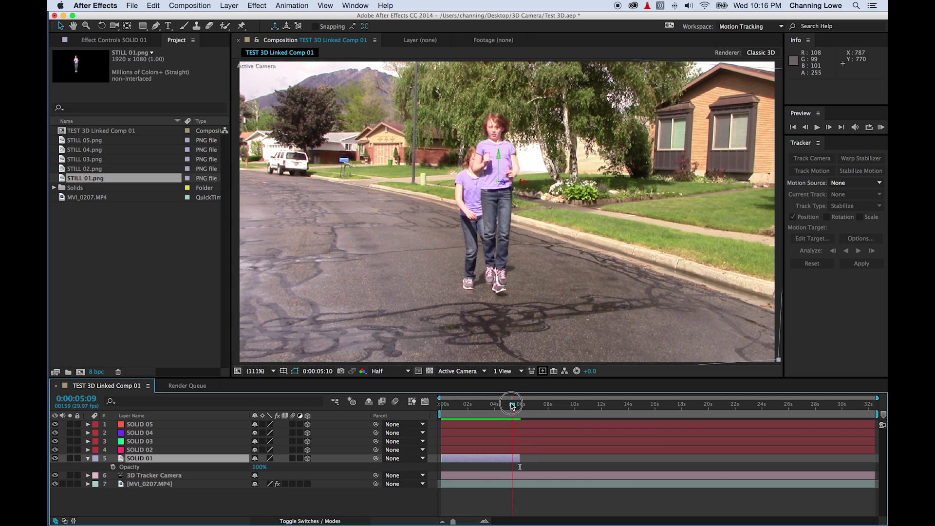
key("space")
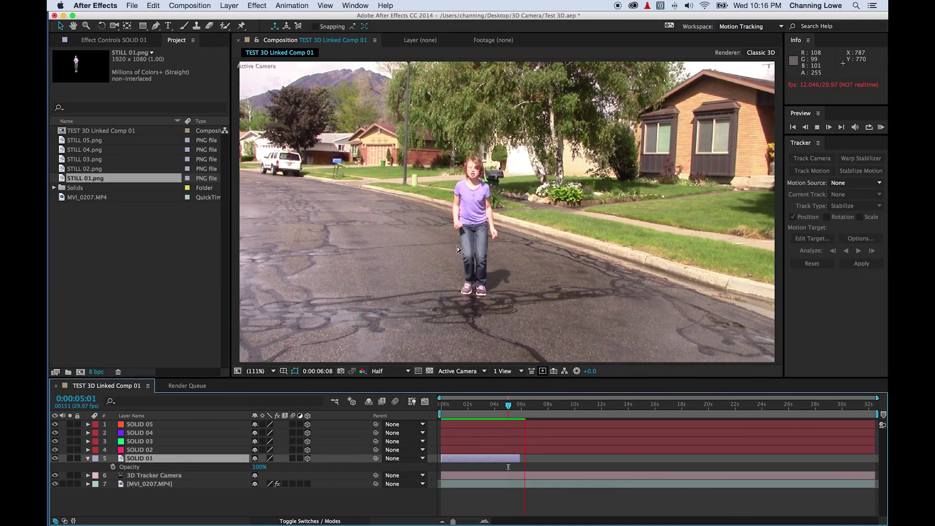
key("space")
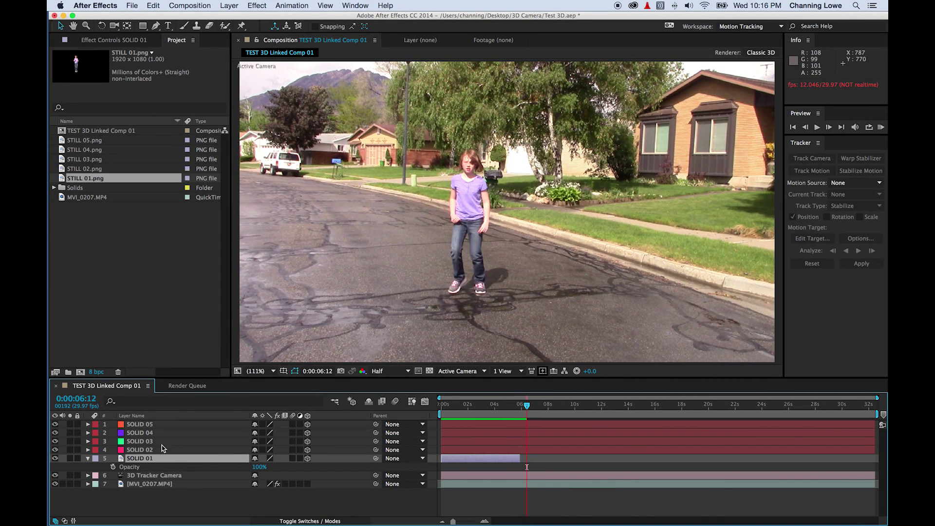
- Scrub to 0:00:09:07 near SOLID 02, switch to Premiere Pro, and move the playhead to the second still's marker at 00:00:10:02
left_click_drag(530, 413, 564, 413)
key("super+Tab")
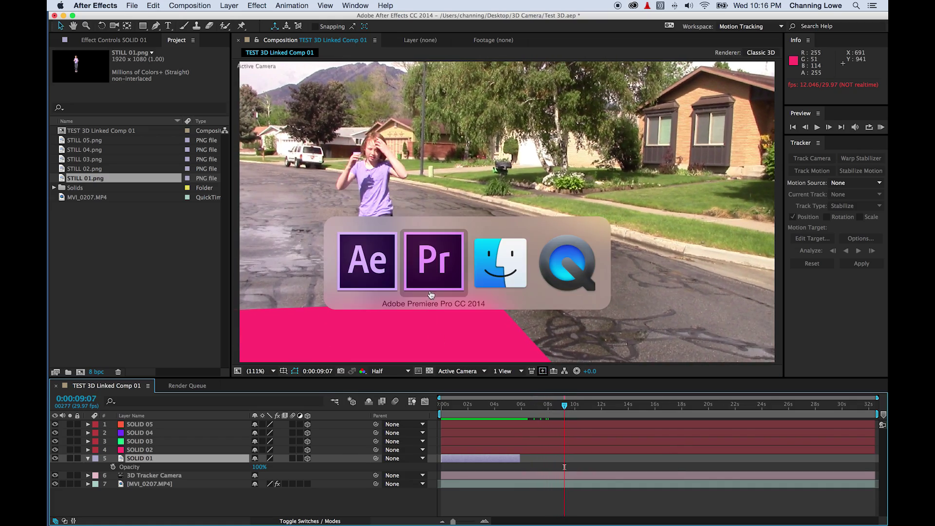
left_click_drag(487, 351, 529, 351)
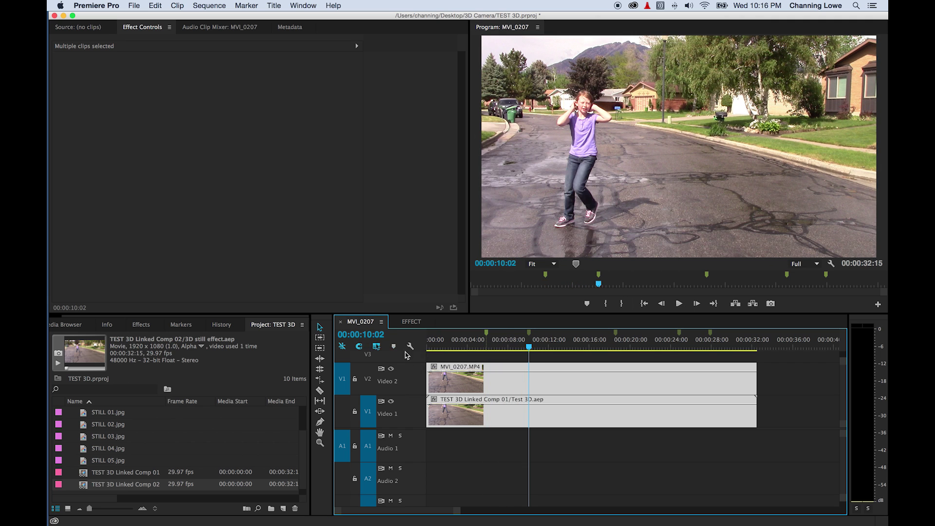
- Switch to After Effects, go to 0:00:10:02, and replace the SOLID 02 layer's source with STILL 02.png
key("super+Tab")
left_click(93, 397)
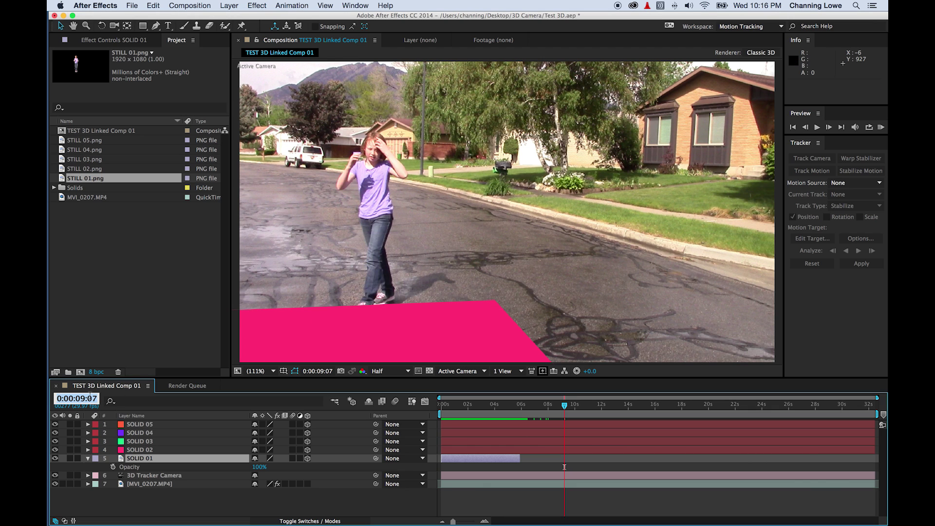
type("10:")
type("02")
key("Return")
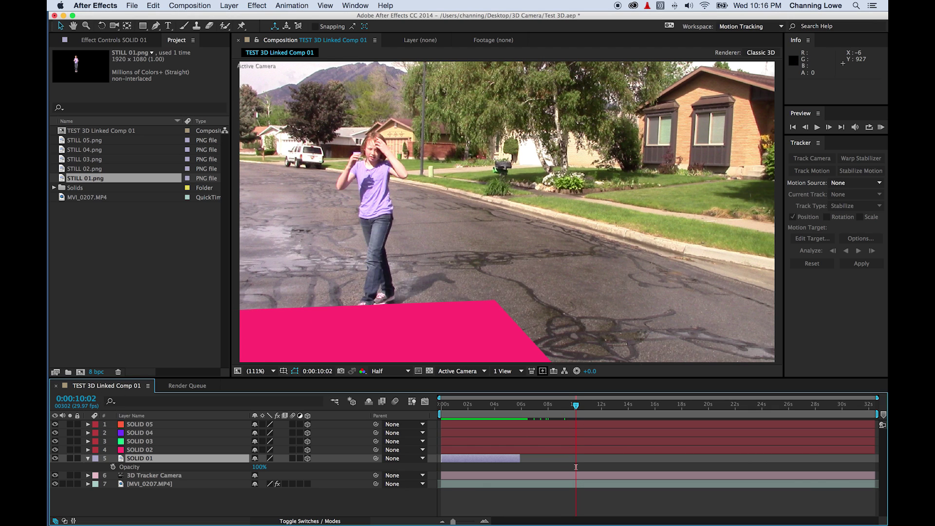
key("super+Up")
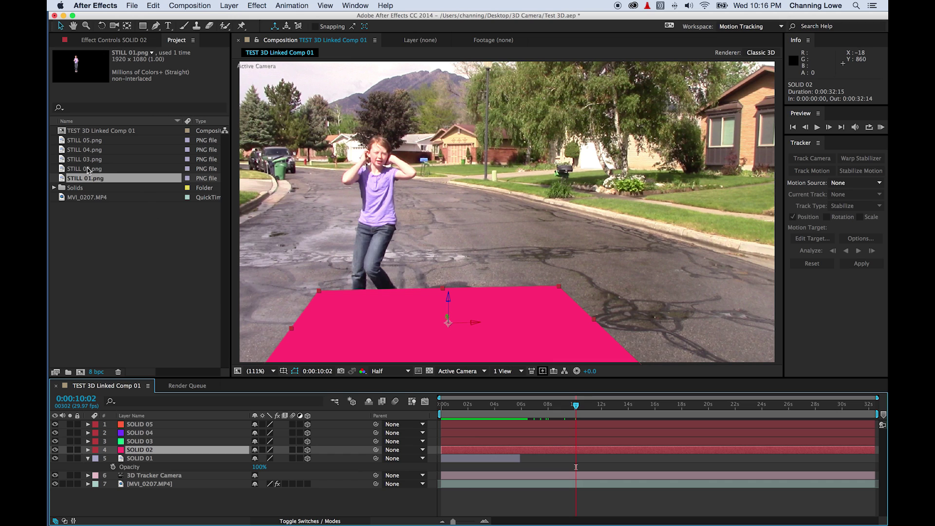
left_click_drag(86, 170, 142, 451)
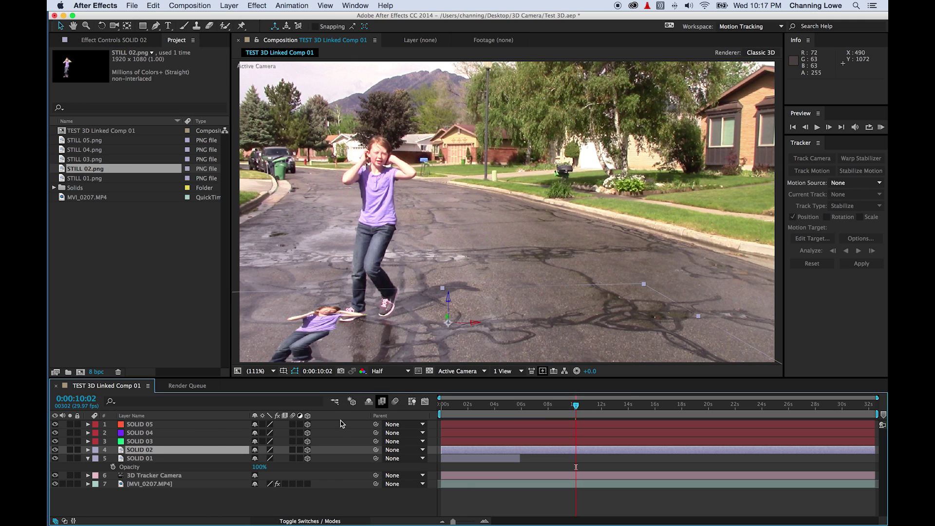
- Set the SOLID 02 layer's X Rotation to 90° so the cutout stands upright
left_click(87, 450)
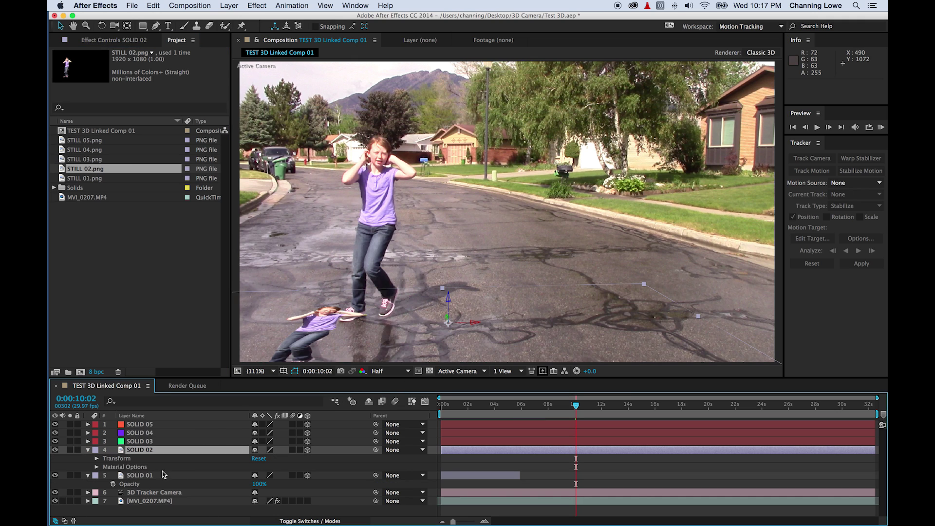
left_click(97, 458)
scroll(210, 491, "down", 3)
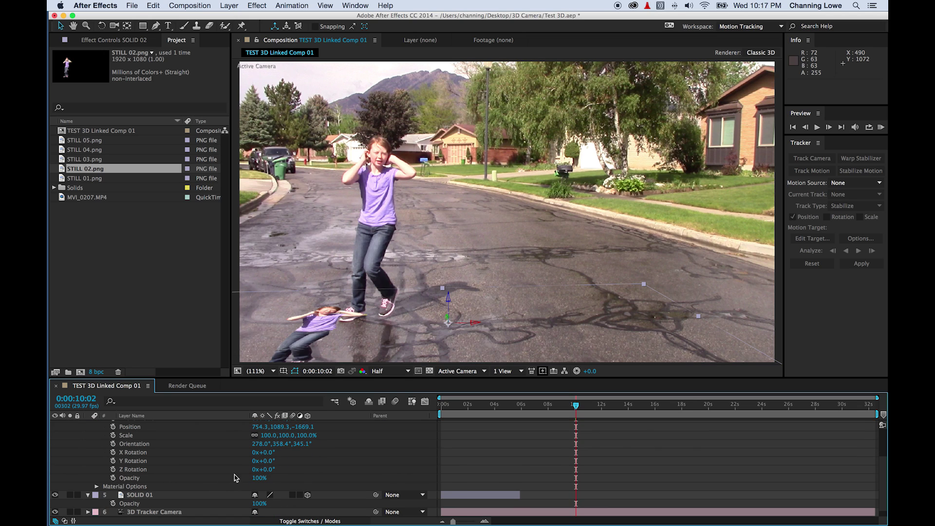
left_click(268, 453)
key("Return")
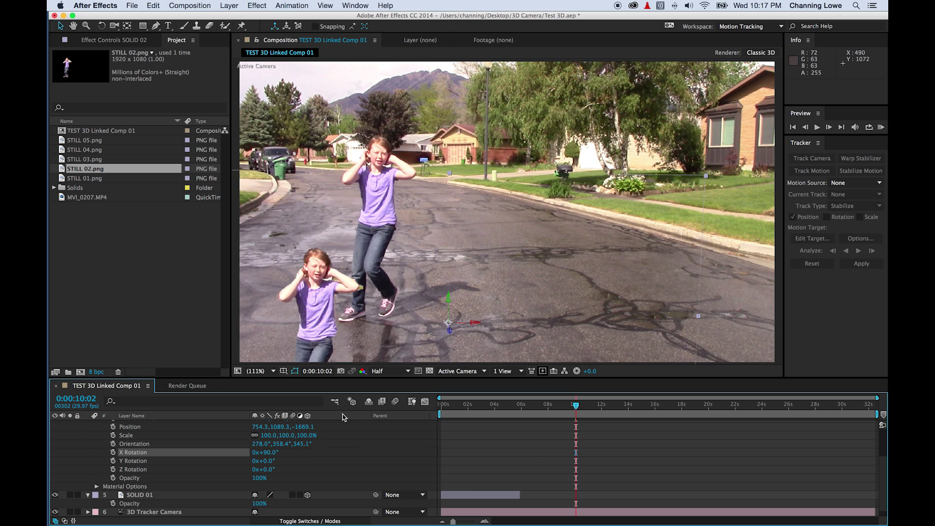
- Move the SOLID 02 cutout over the girl, fine-tuning at 0:00:10:03 to a position of about 954.5, 692.5, -1673.9
left_click_drag(450, 313, 452, 311)
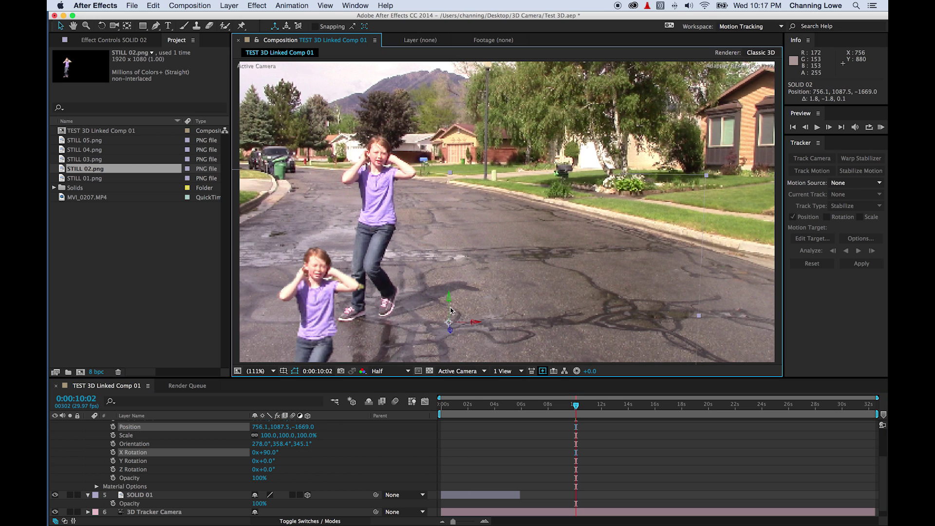
key("super+z")
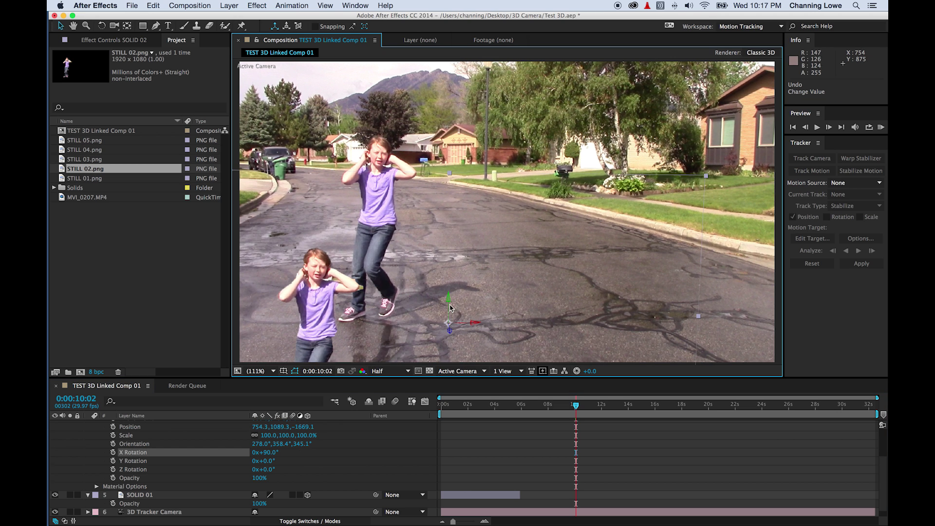
left_click_drag(449, 306, 452, 199)
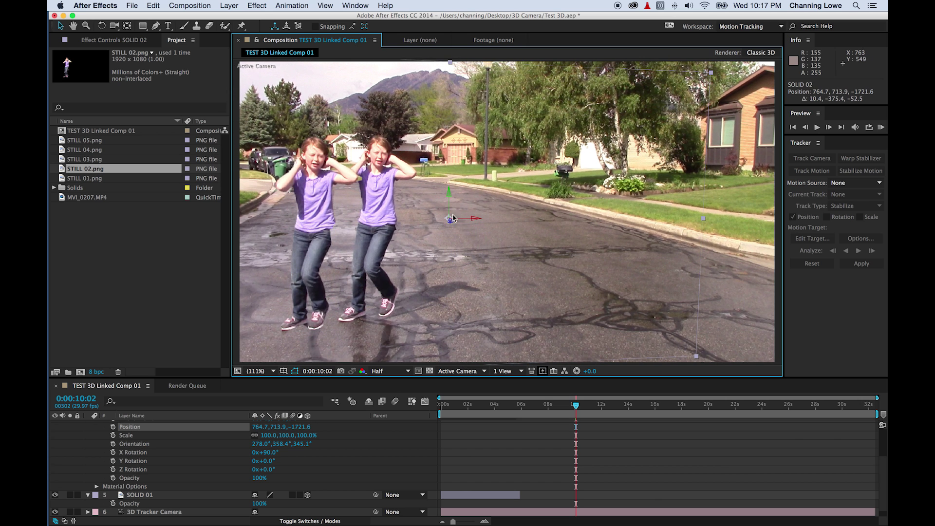
left_click_drag(465, 219, 517, 225)
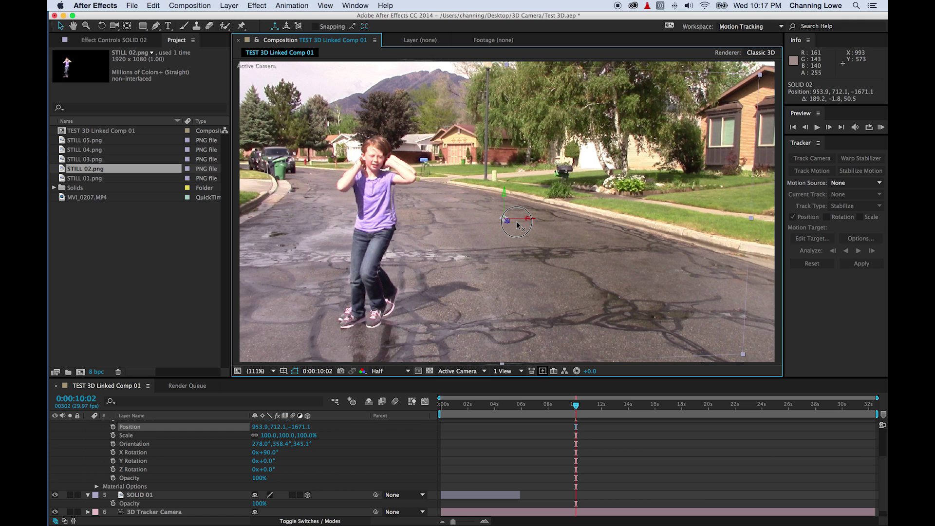
key("Page_Down")
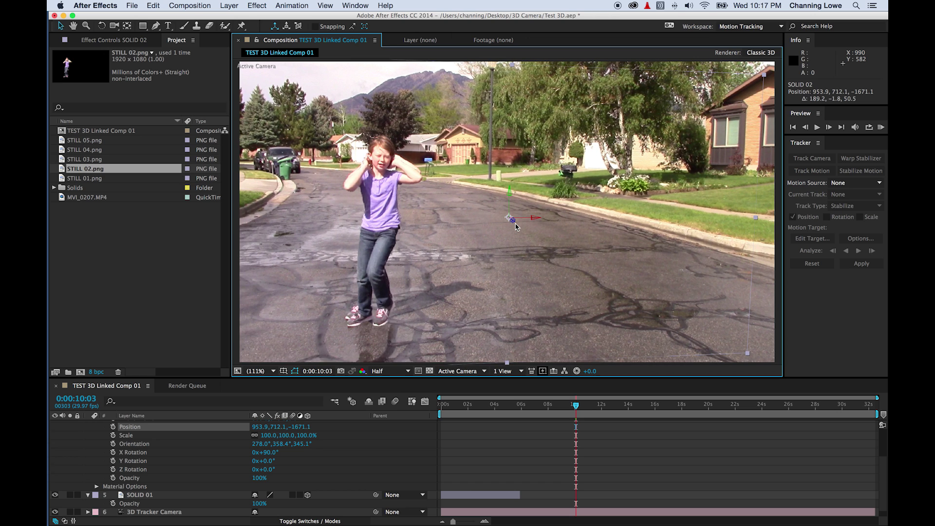
mouse_move(511, 210)
left_mouse_down()
mouse_move(526, 217)
mouse_move(510, 204)
left_mouse_up()
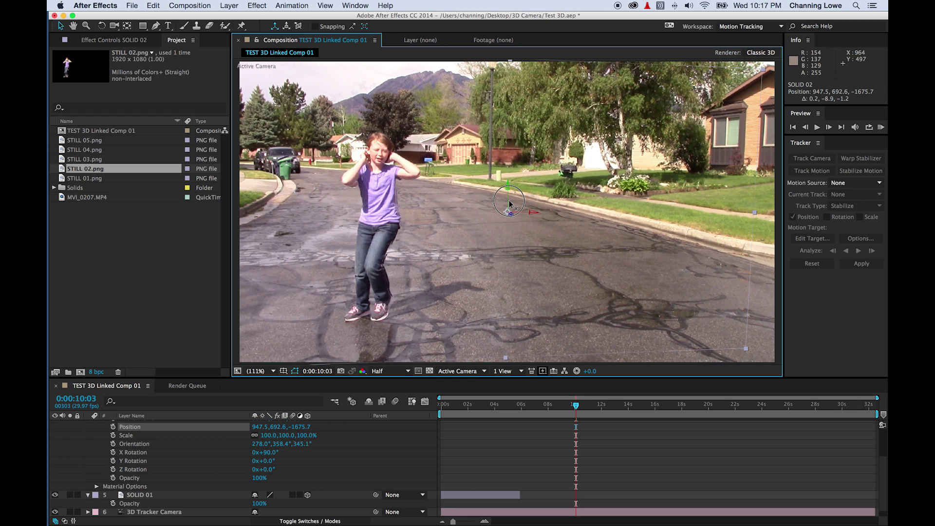
left_click_drag(516, 213, 520, 214)
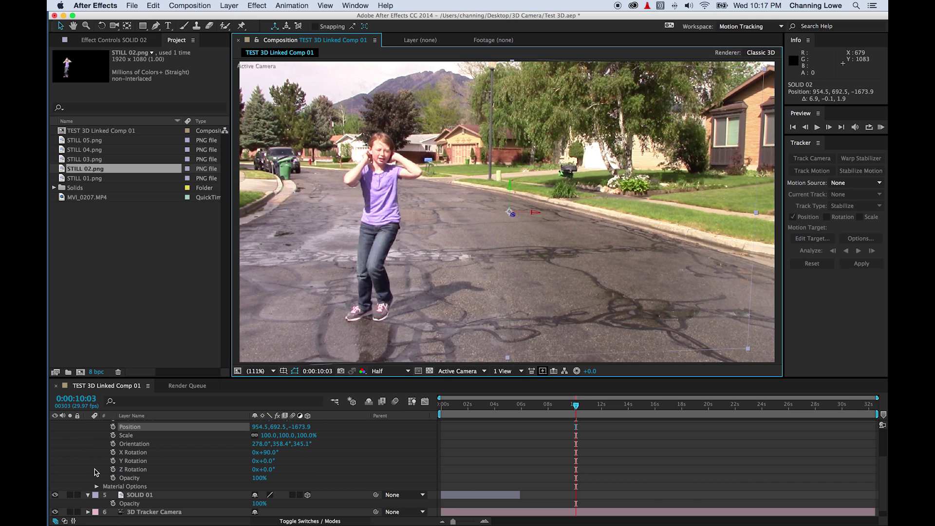
- Collapse the SOLID 02 properties and trim the end of that layer at 0:00:10:03
scroll(90, 472, "up", 3)
left_click(88, 451)
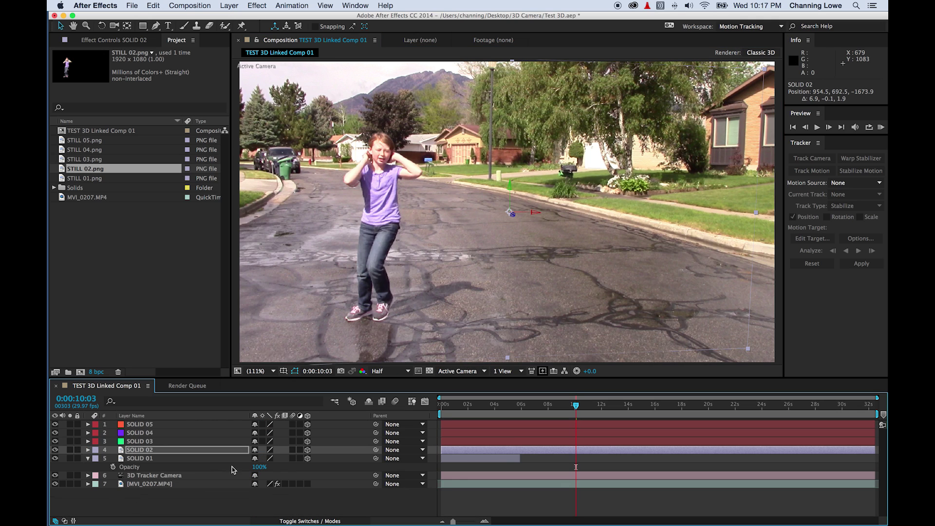
left_click(564, 453)
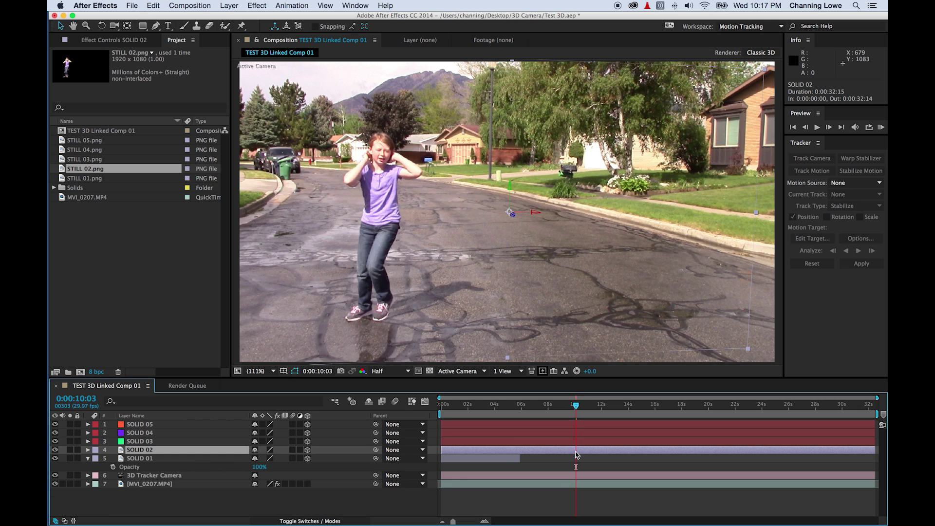
key("alt+bracketright")
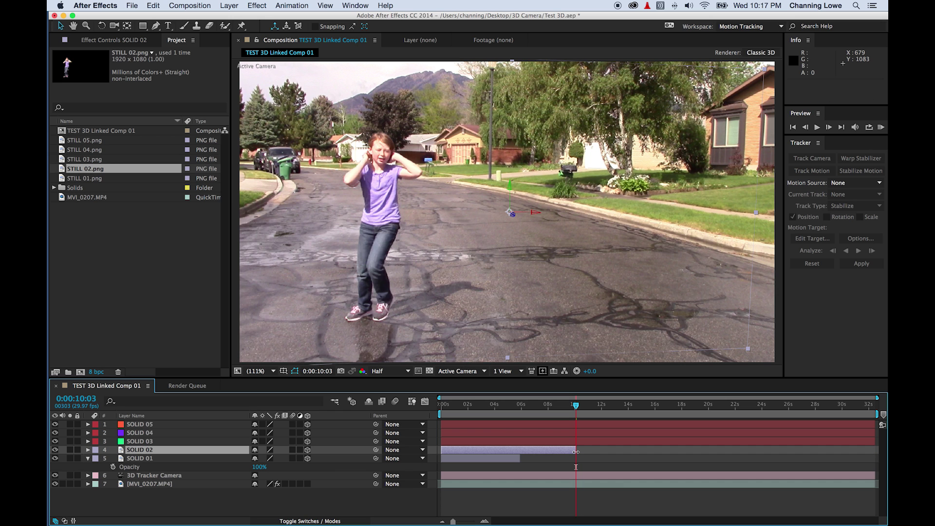
- Play the composition from 0:00:08:13 across the end of SOLID 02 to check the transition
left_click_drag(568, 406, 554, 409)
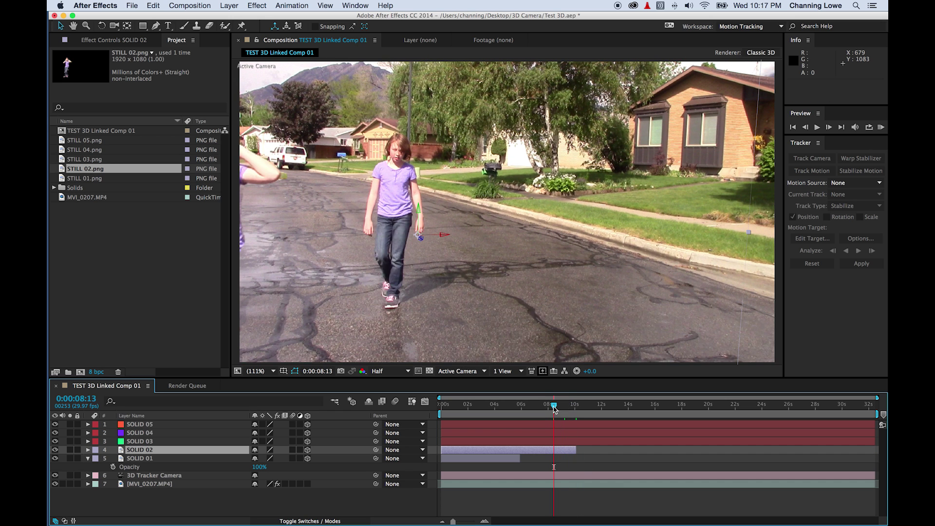
key("space")
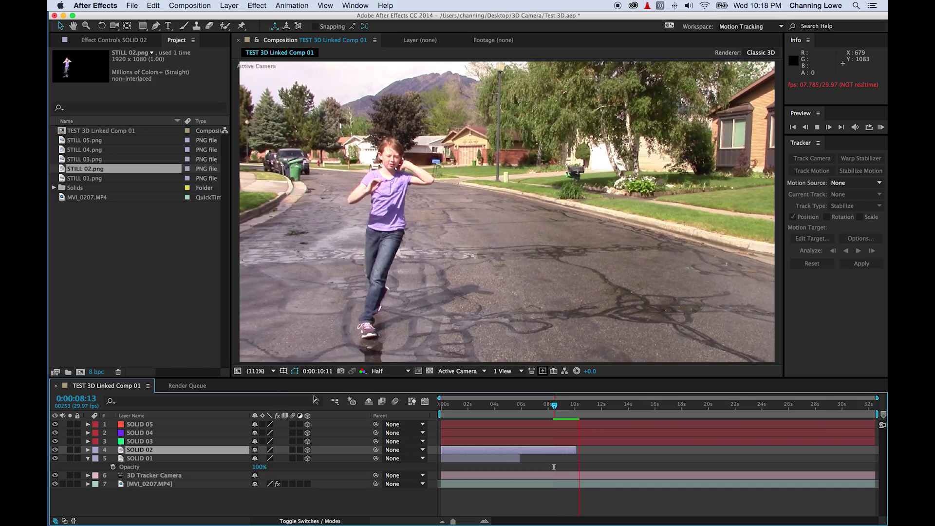
key("space")
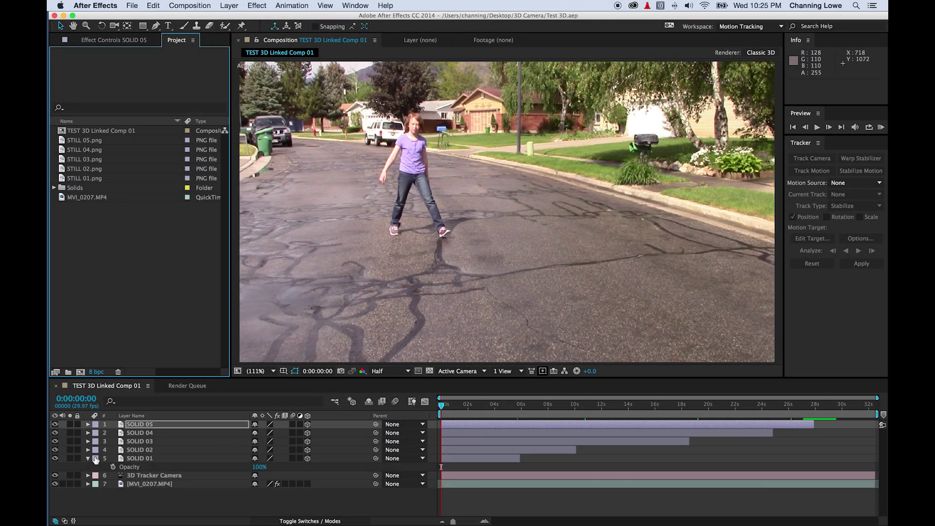
- Collapse the SOLID 01 properties and scrub through the composition to review the frozen cutouts
left_click(89, 458)
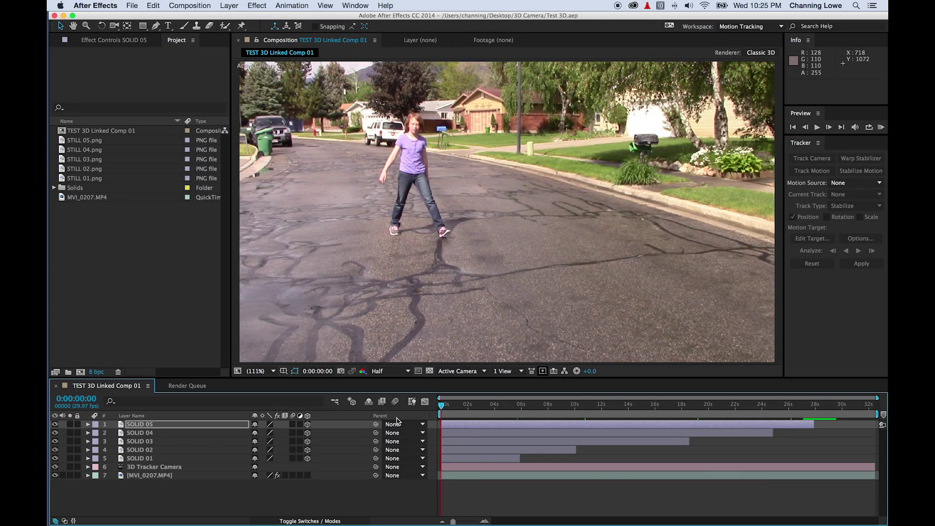
left_click_drag(453, 416, 591, 430)
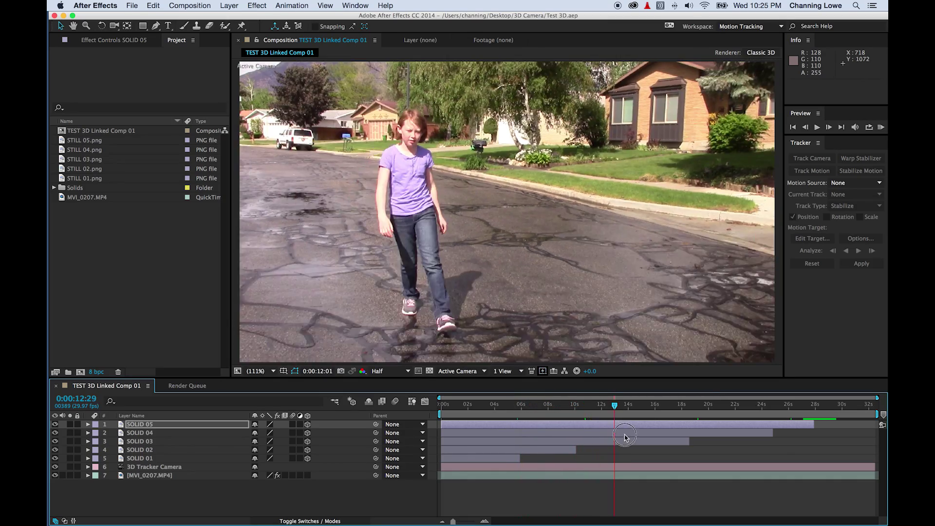
left_click_drag(626, 437, 743, 459)
key("space")
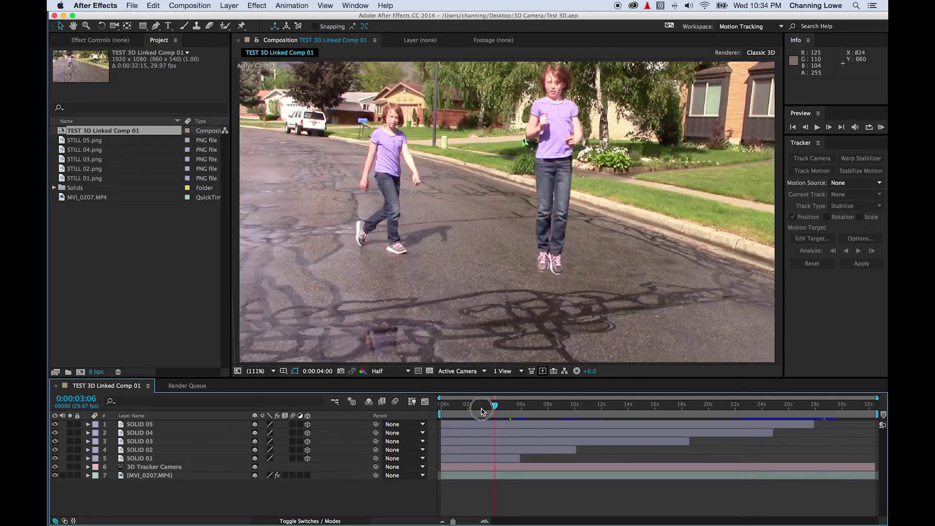
- Examine the SOLID 01 cutout from 0:00:02:03 to 0:00:05:27, including its transform values and a close-up of its sharpness
mouse_move(476, 407)
left_mouse_down()
mouse_move(443, 408)
mouse_move(469, 407)
left_mouse_up()
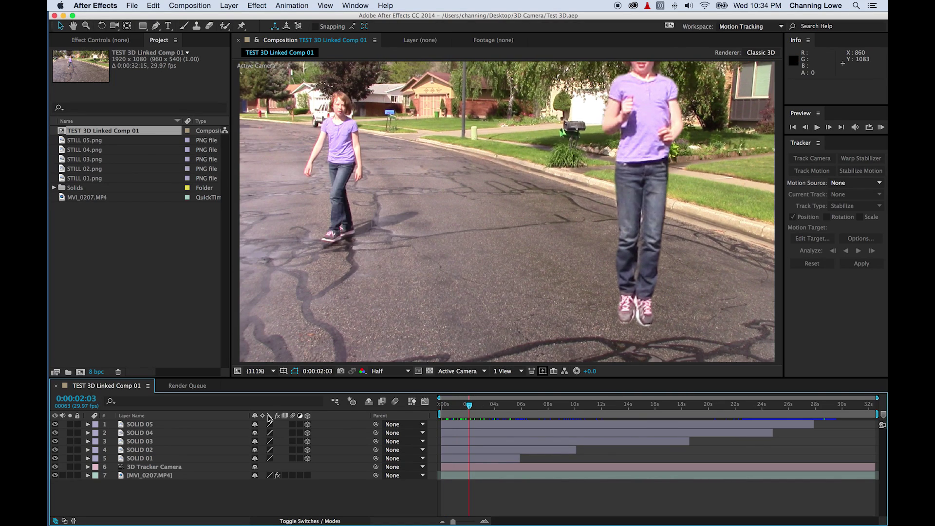
left_click(139, 459)
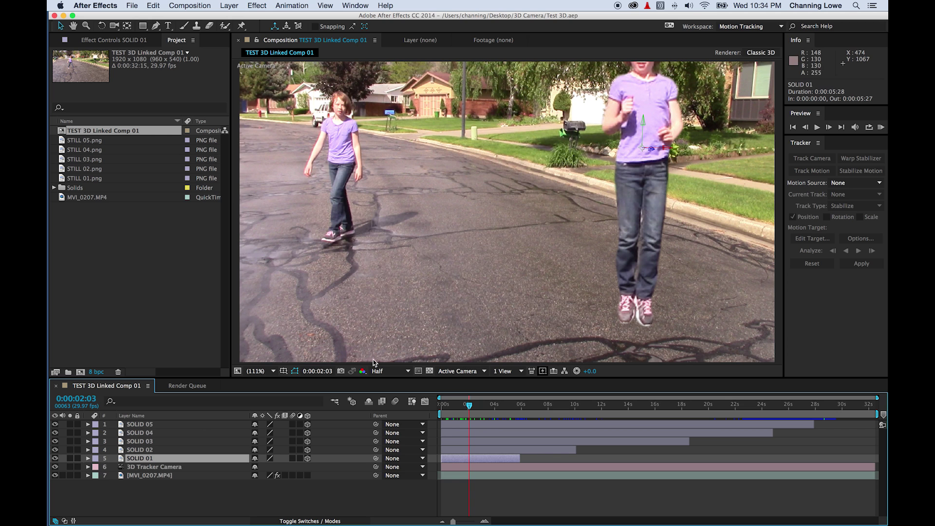
left_click_drag(469, 406, 504, 417)
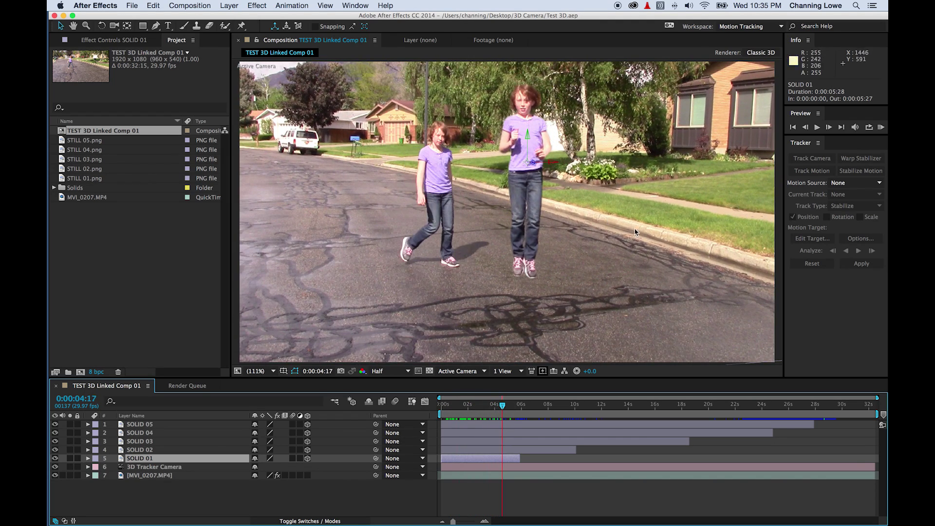
left_click_drag(502, 407, 520, 410)
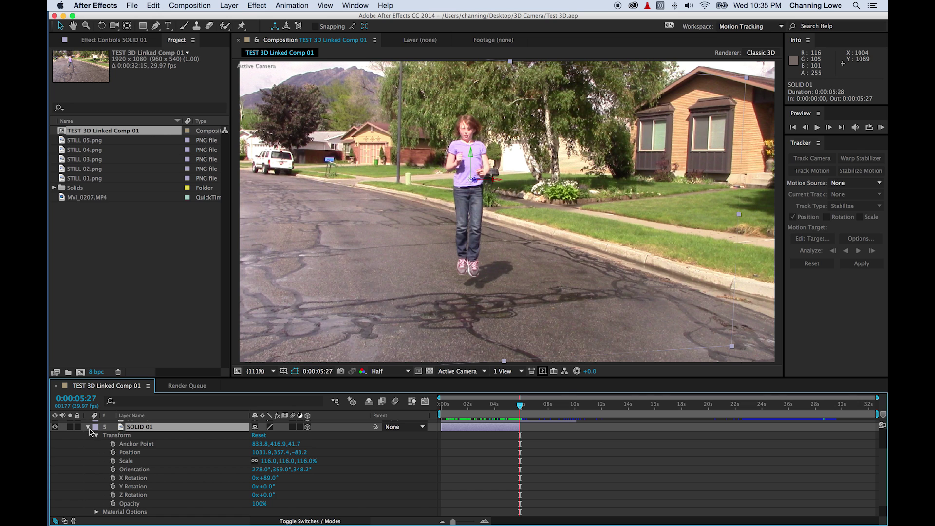
key("period")
key("period")
key("period")
key("period")
key("period")
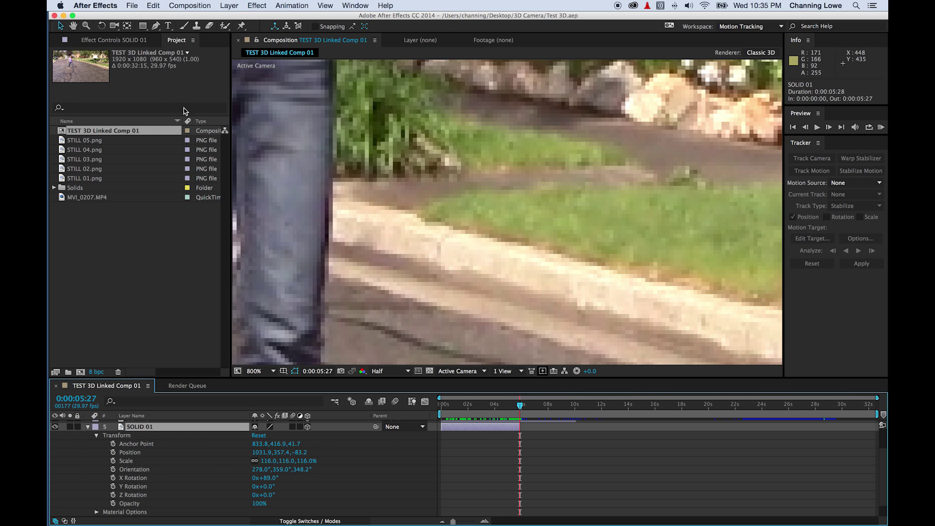
key("shift+slash")
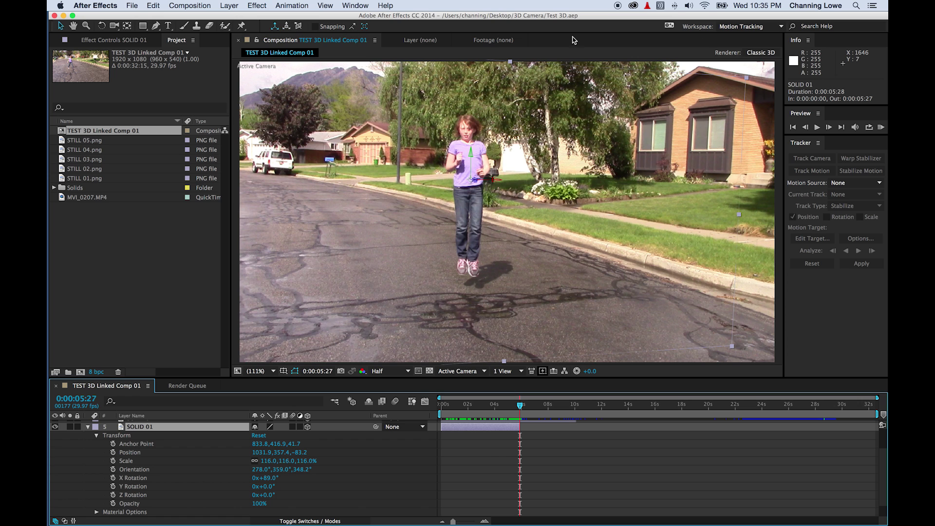
- Change to the Effects workspace, find Camera Lens Blur, and apply it to the SOLID 01 layer
left_click(755, 26)
left_click(739, 55)
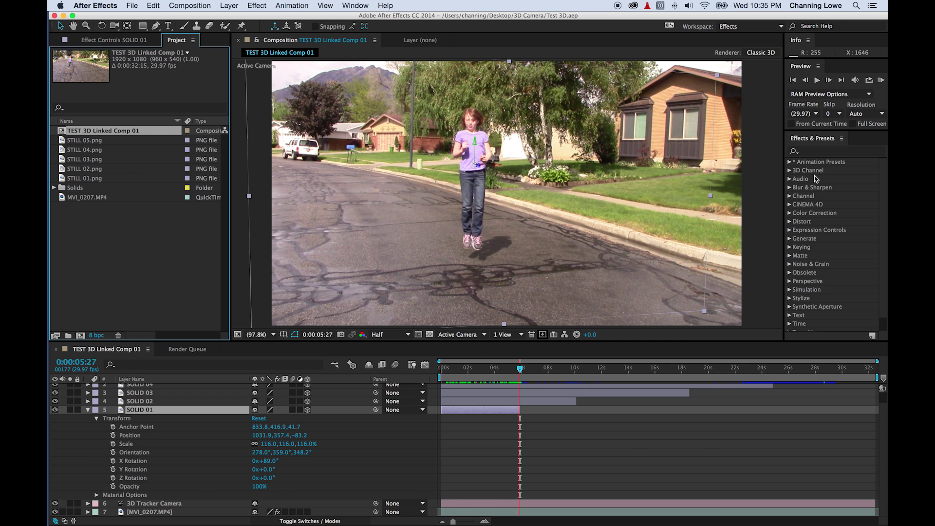
left_click(811, 152)
type("blur")
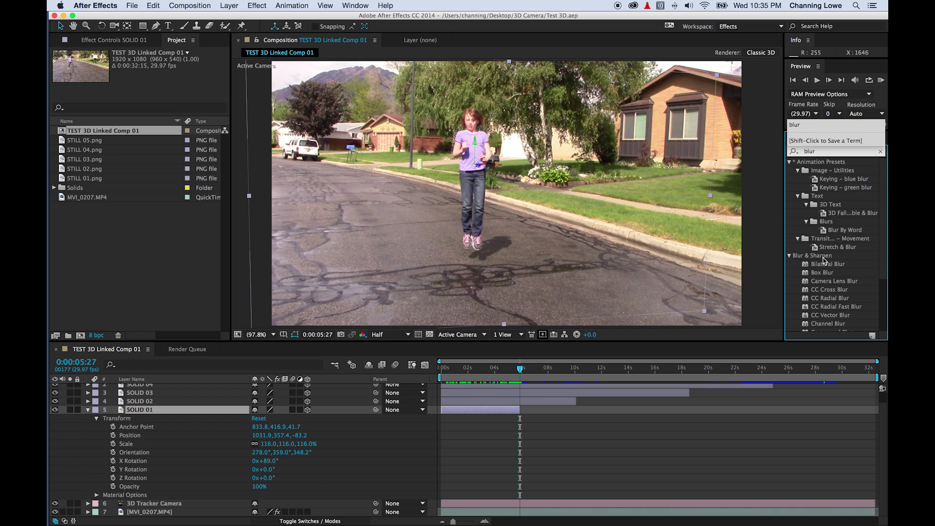
double_click(816, 152)
type("camer")
left_click_drag(843, 210, 207, 408)
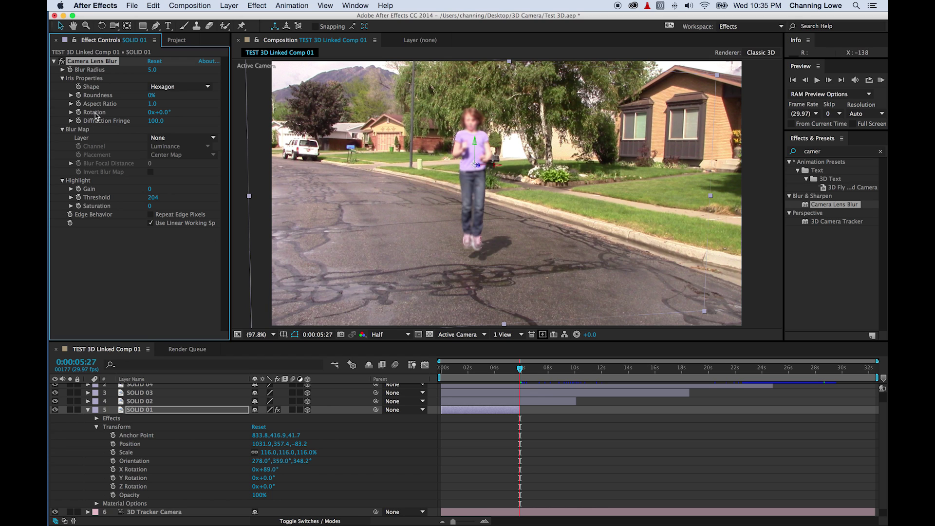
- Expand SOLID 01's Camera Lens Blur settings and add a Blur Radius keyframe at 0:00:05:27
left_click(96, 427)
left_click(96, 425)
key("Escape")
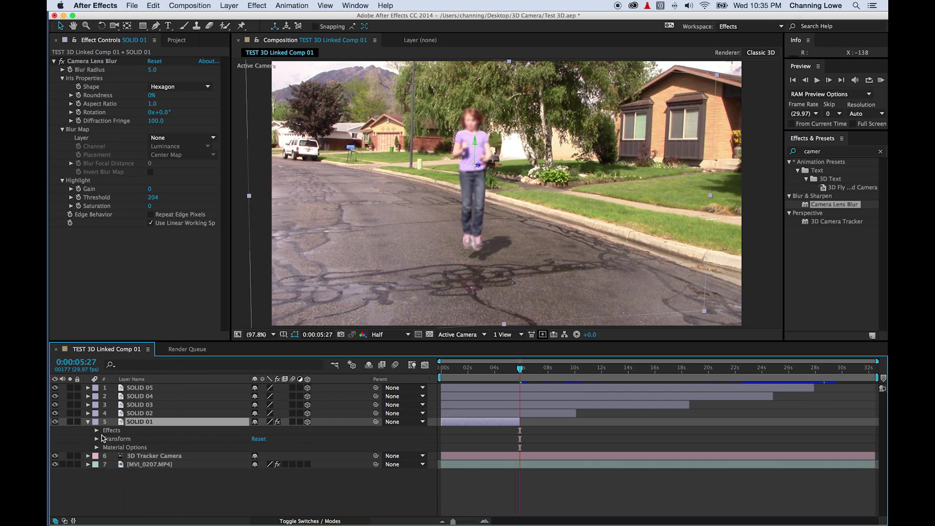
left_click(97, 430)
left_click(106, 439)
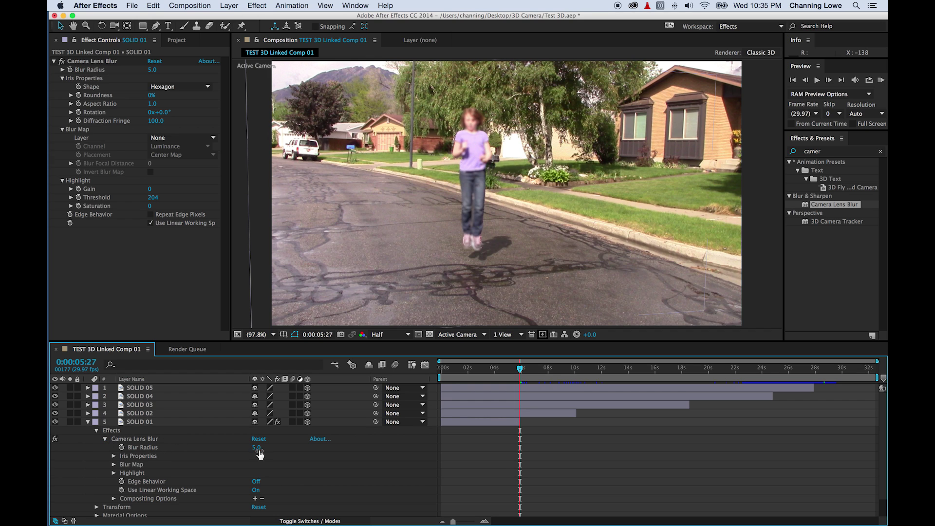
left_click(122, 448)
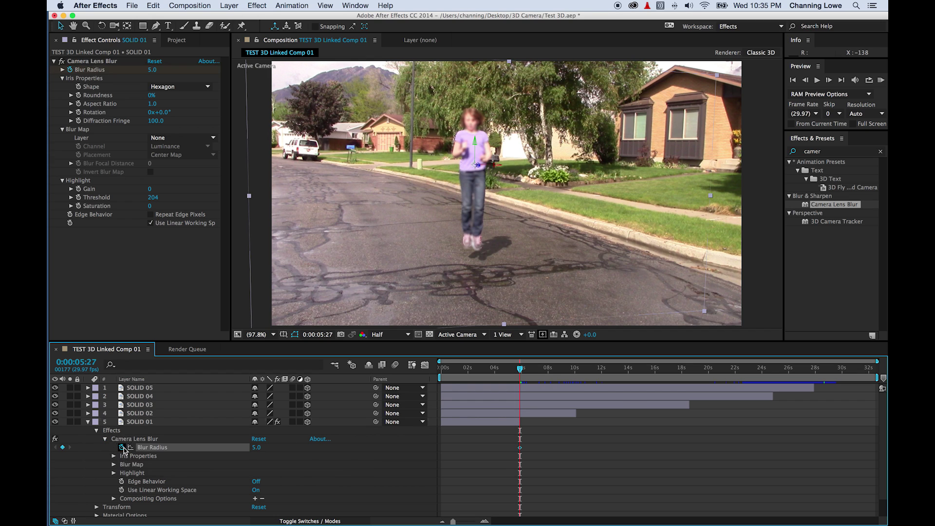
- Add a Blur Radius keyframe of 5.0 to SOLID 01 at 0:00:00:00 and set its keyframe at 0:00:05:27 to 0.0
left_click_drag(509, 373, 441, 372)
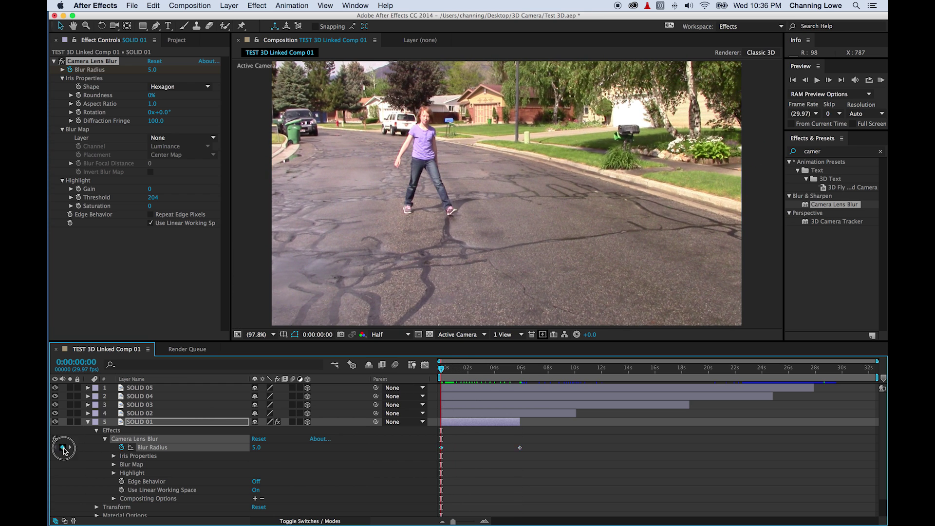
left_click_drag(449, 371, 471, 371)
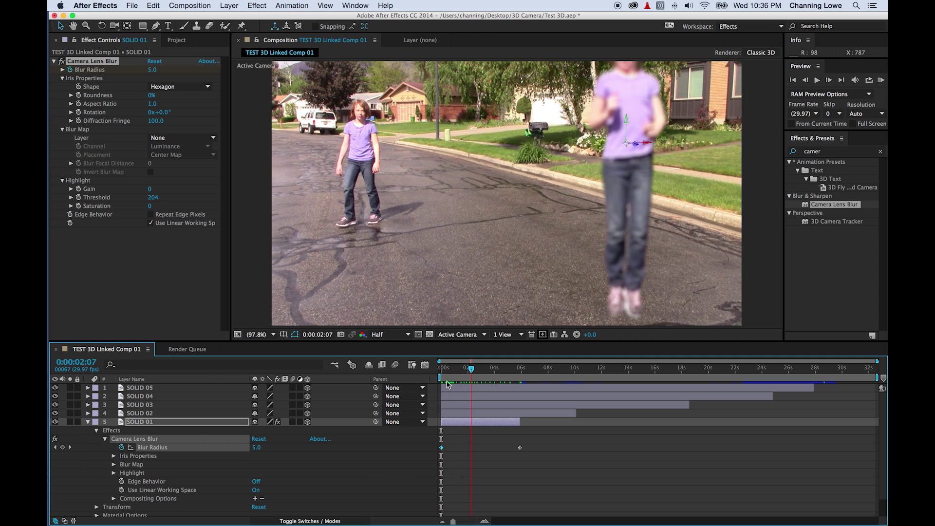
left_click(69, 447)
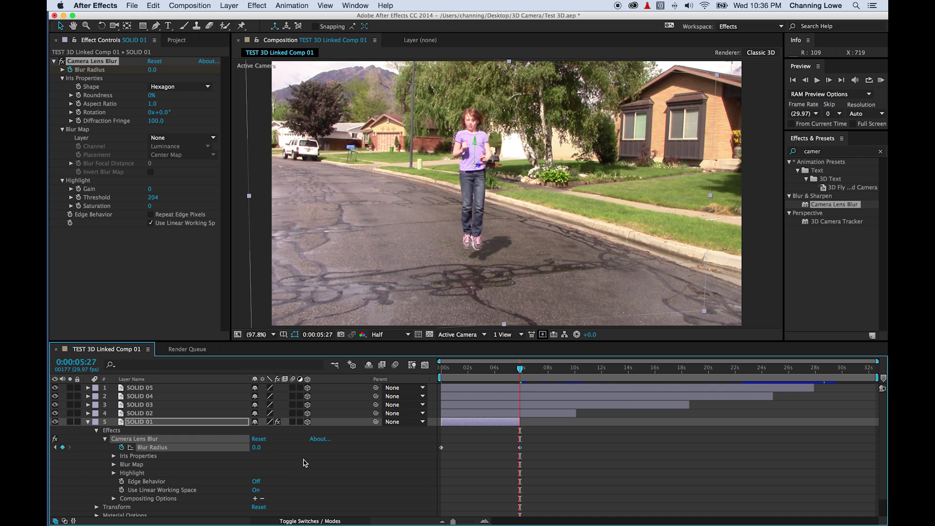
- Move SOLID 01's ending Blur Radius keyframe earlier to 0:00:03:27 and preview the blur transition
left_click_drag(446, 370, 445, 371)
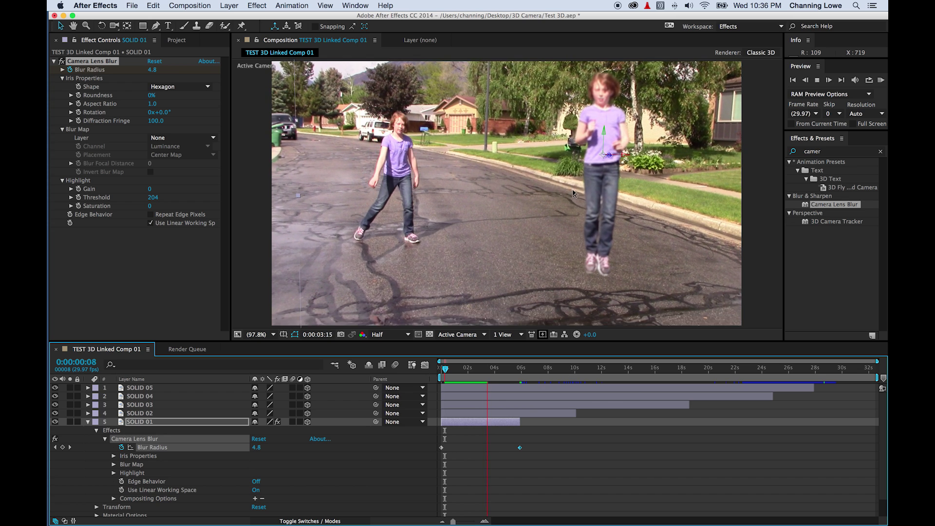
left_click(522, 465)
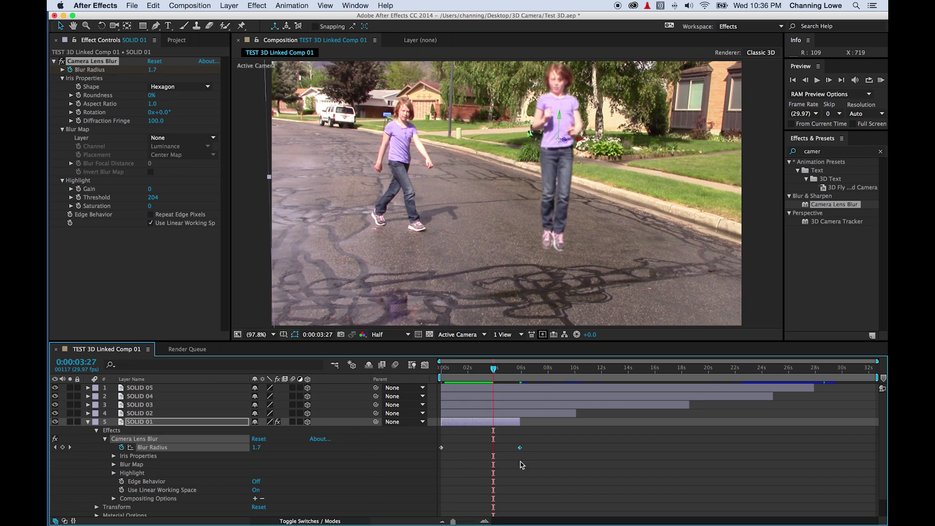
left_click_drag(507, 449, 494, 448)
key("space")
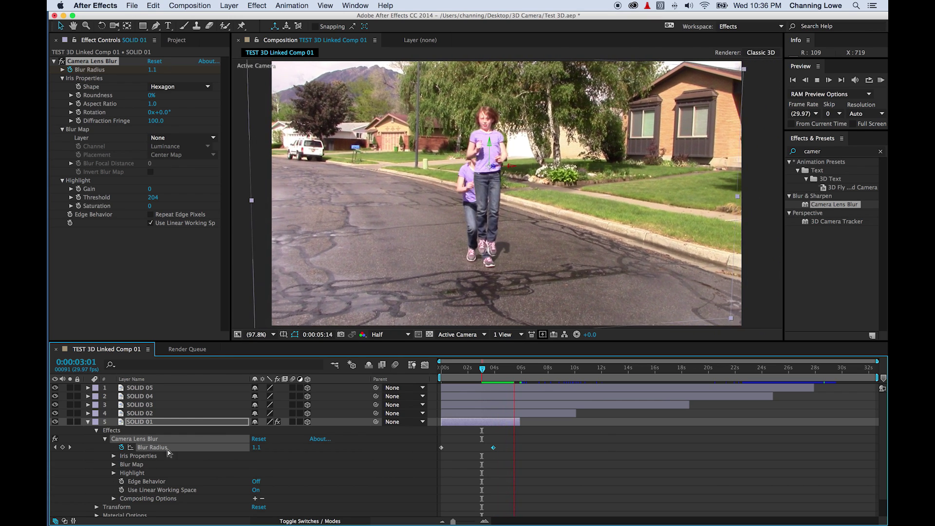
key("space")
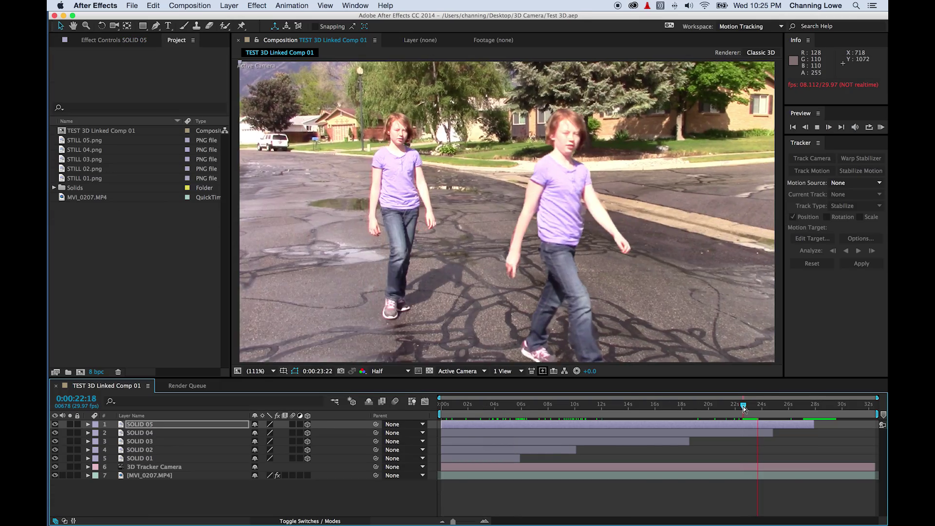